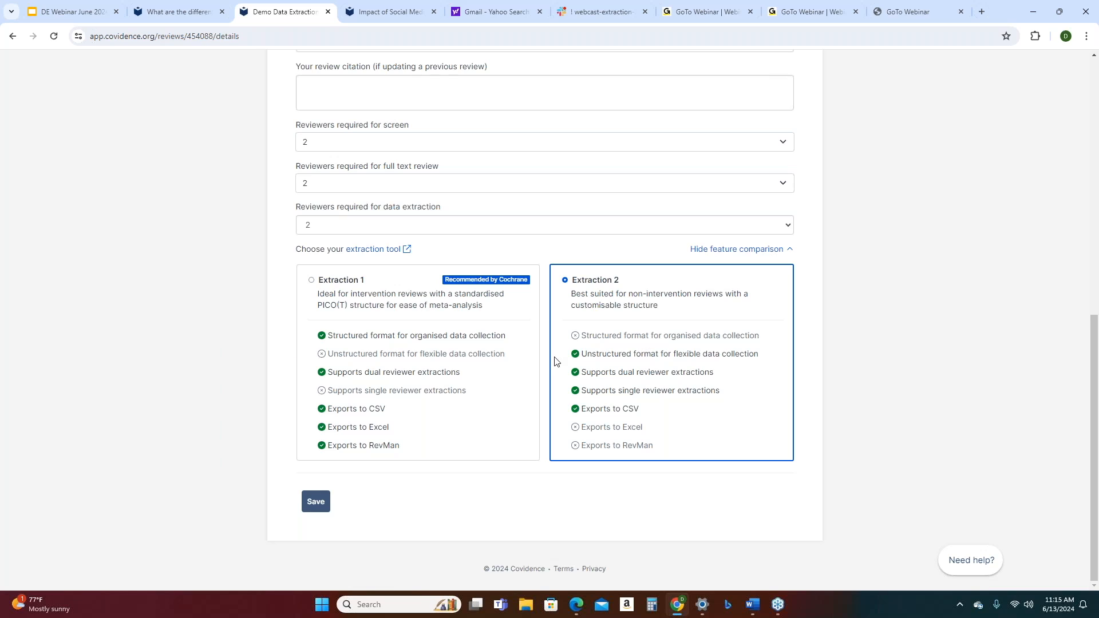
# - Check the demo review's settings and open its data extraction template from the extraction stage
pyautogui.scroll(9, 554, 360)
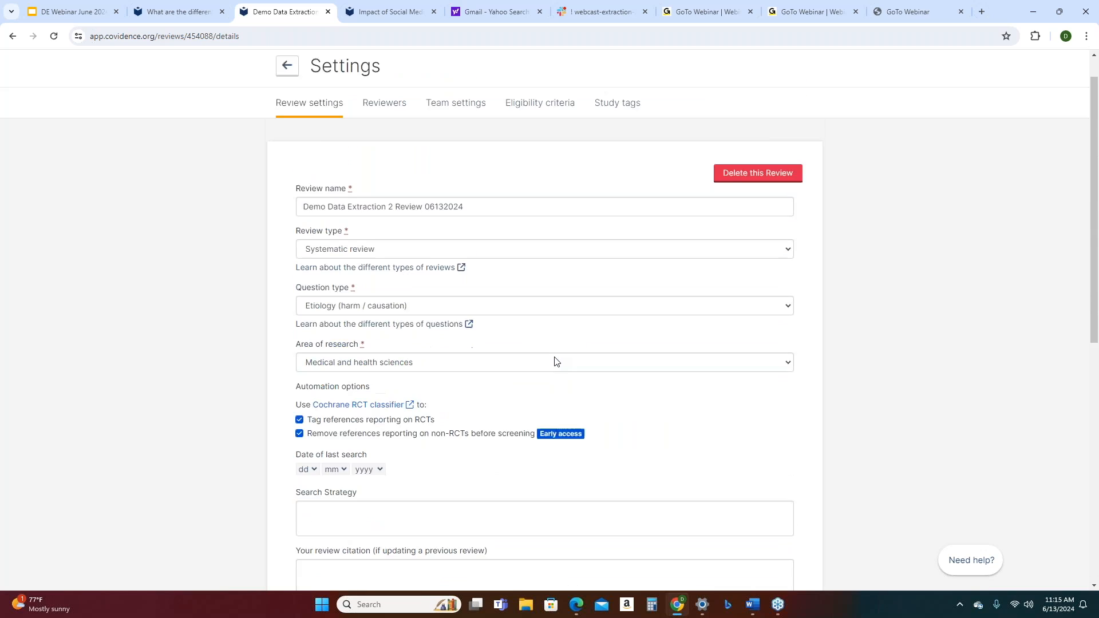
pyautogui.scroll(-8, 723, 410)
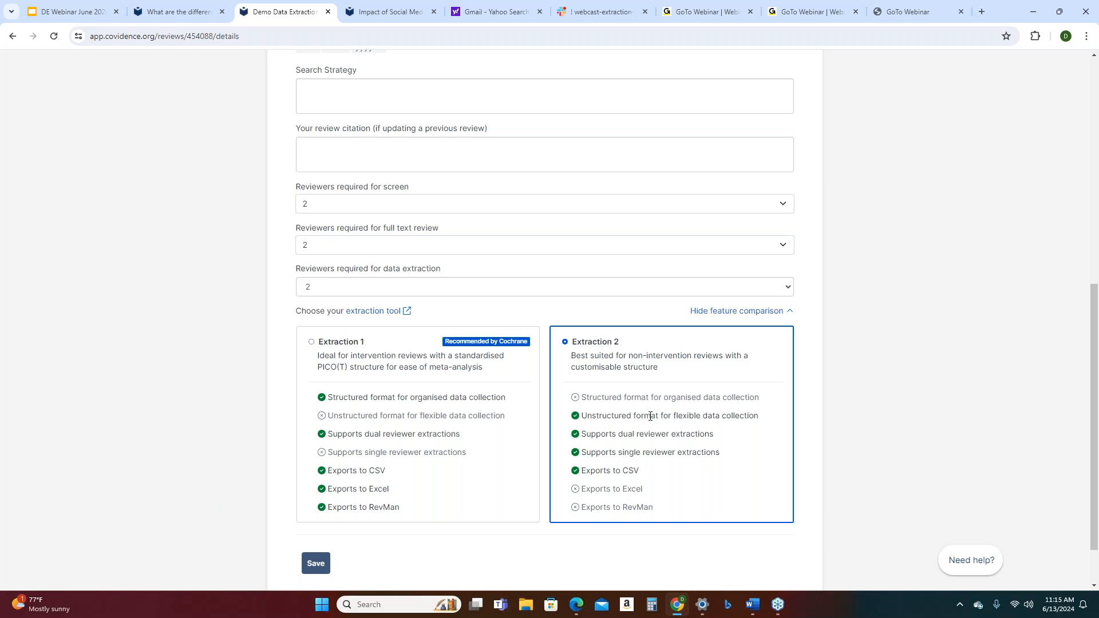
pyautogui.scroll(8, 650, 416)
pyautogui.click(271, 69)
pyautogui.click(744, 315)
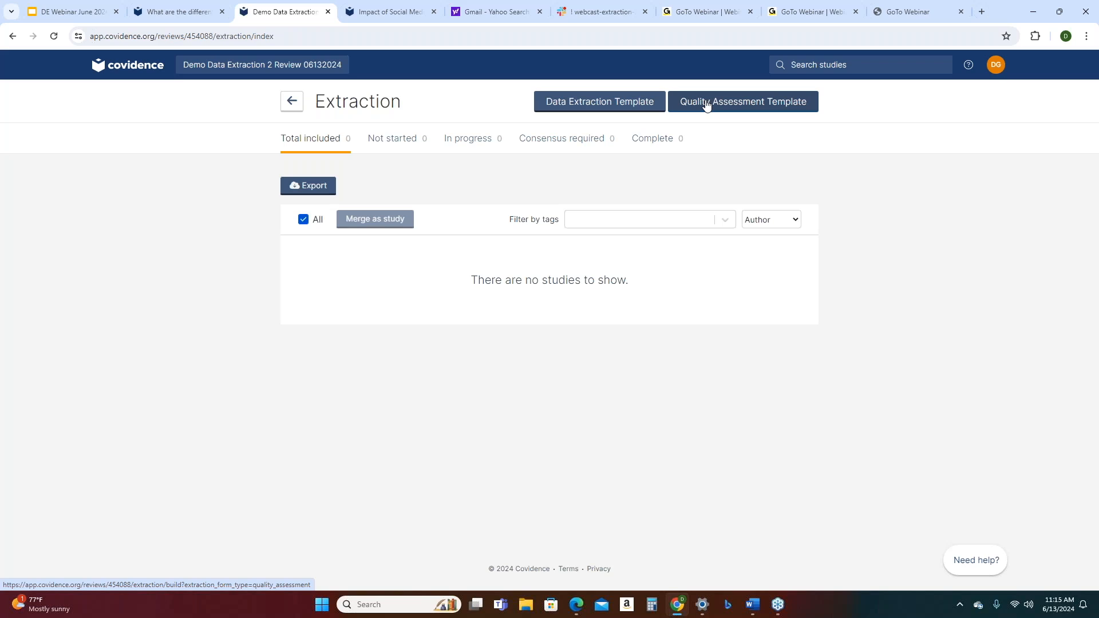
pyautogui.click(591, 103)
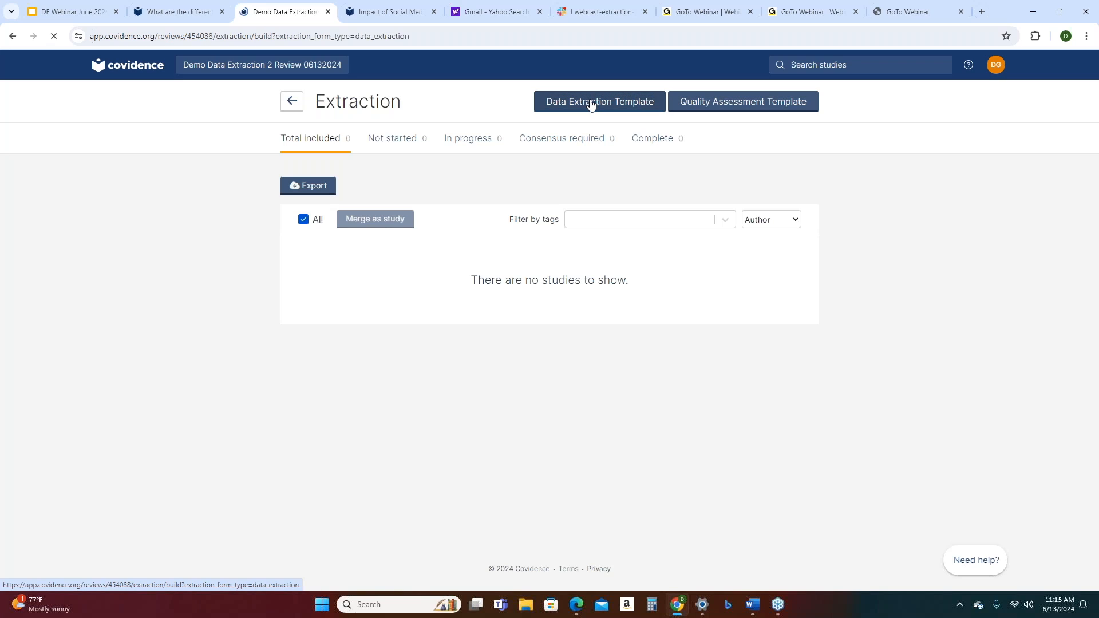
# - Examine the default data extraction template's items and their preview, from General information down to the outcome tables
pyautogui.scroll(-2, 372, 207)
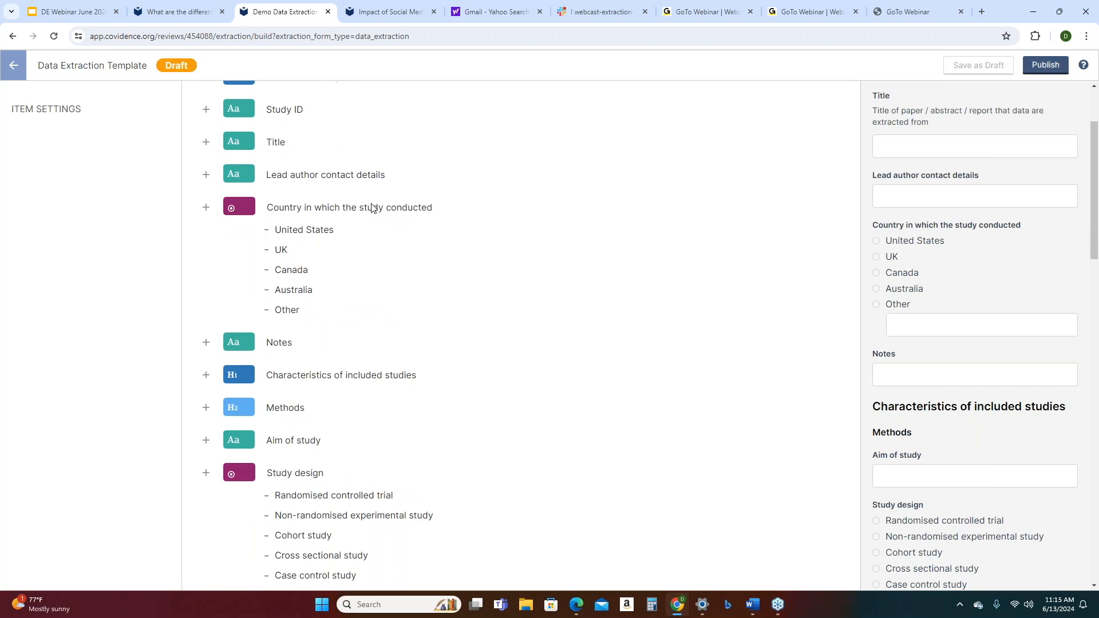
pyautogui.scroll(-7, 372, 207)
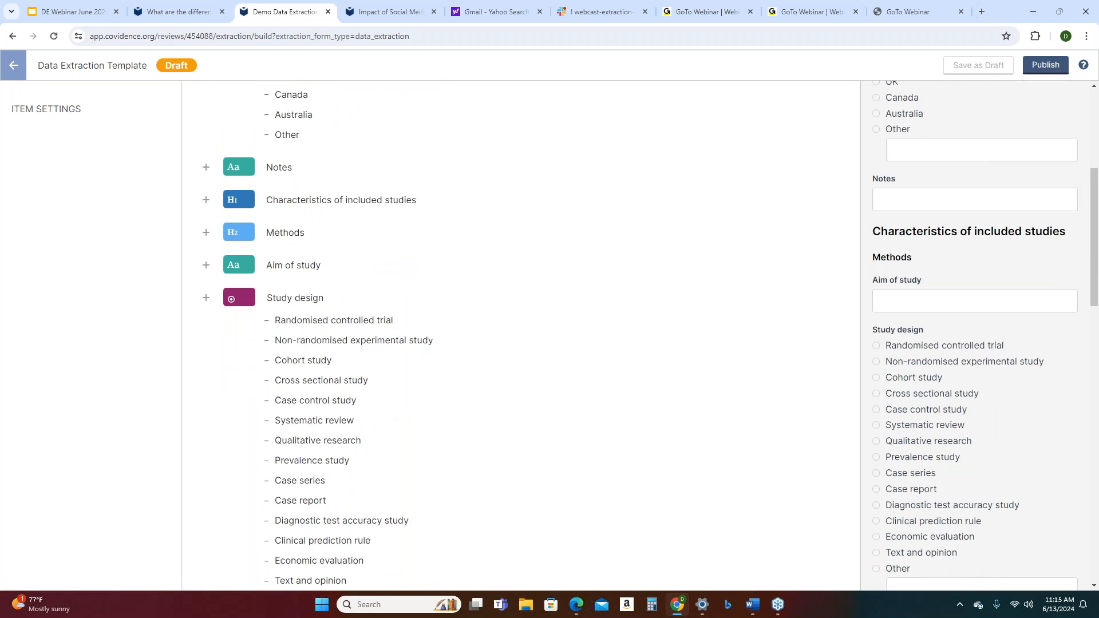
pyautogui.scroll(-14, 405, 258)
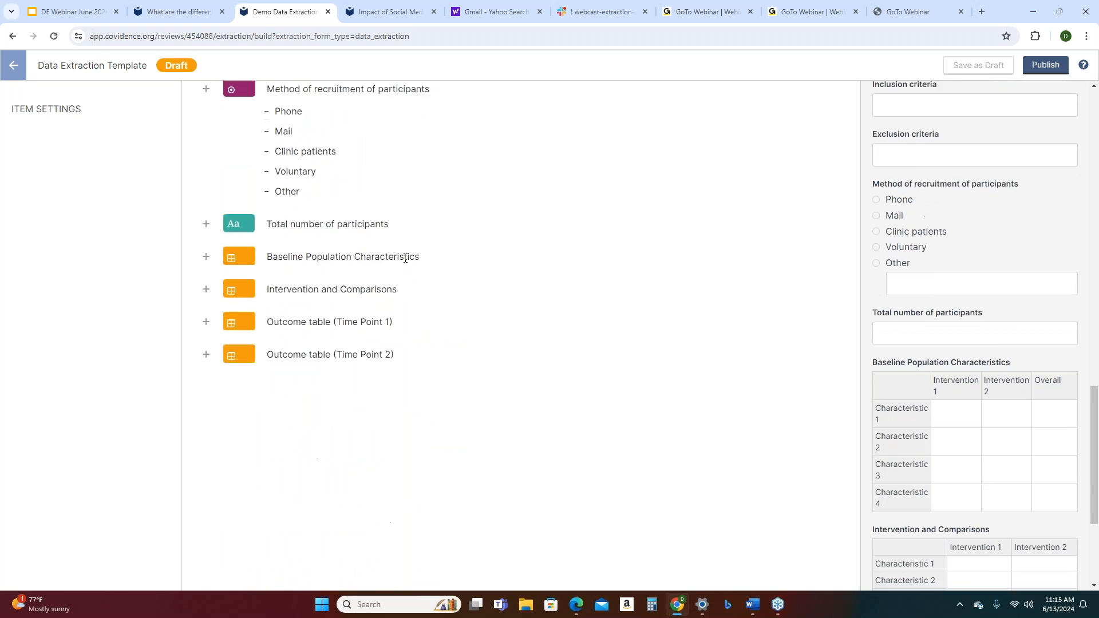
pyautogui.scroll(15, 405, 258)
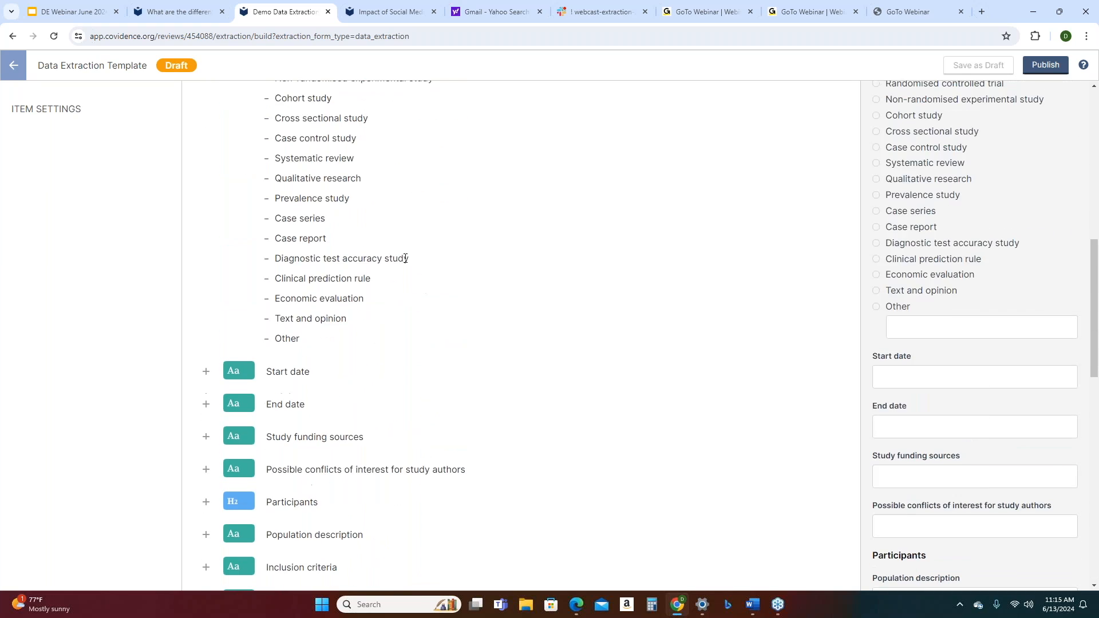
pyautogui.scroll(5, 405, 259)
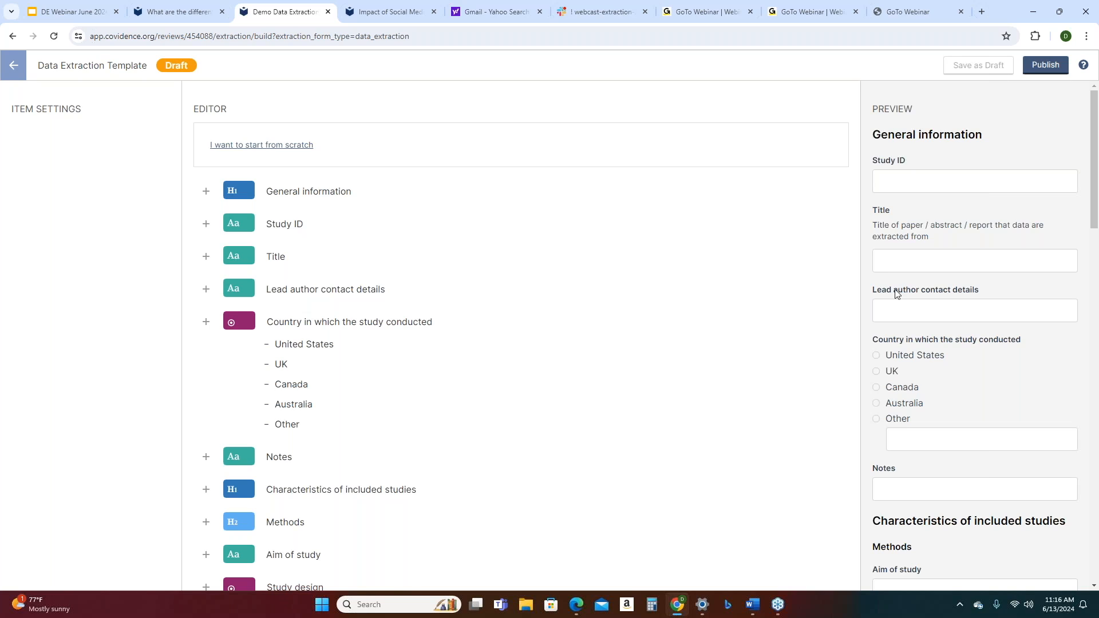
pyautogui.scroll(-7, 916, 232)
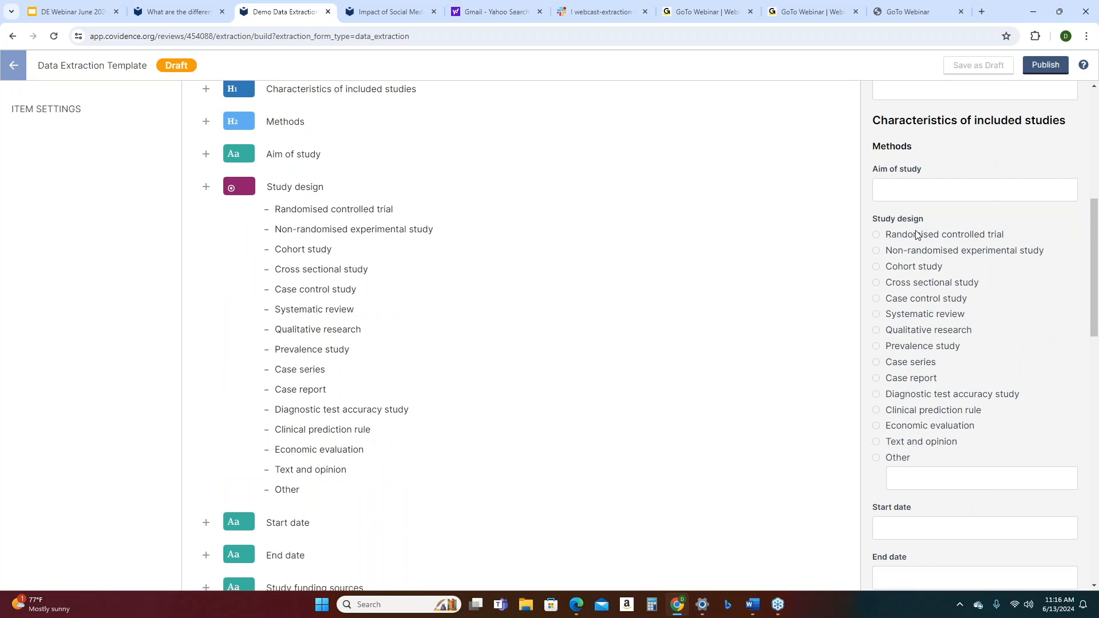
pyautogui.scroll(-4, 916, 234)
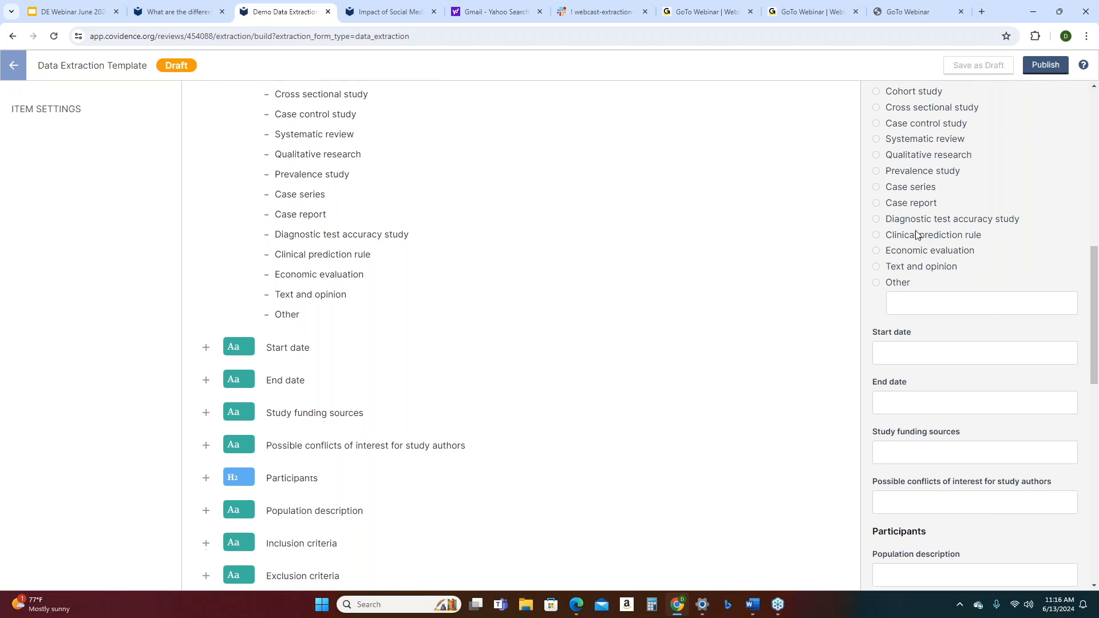
pyautogui.scroll(-11, 916, 232)
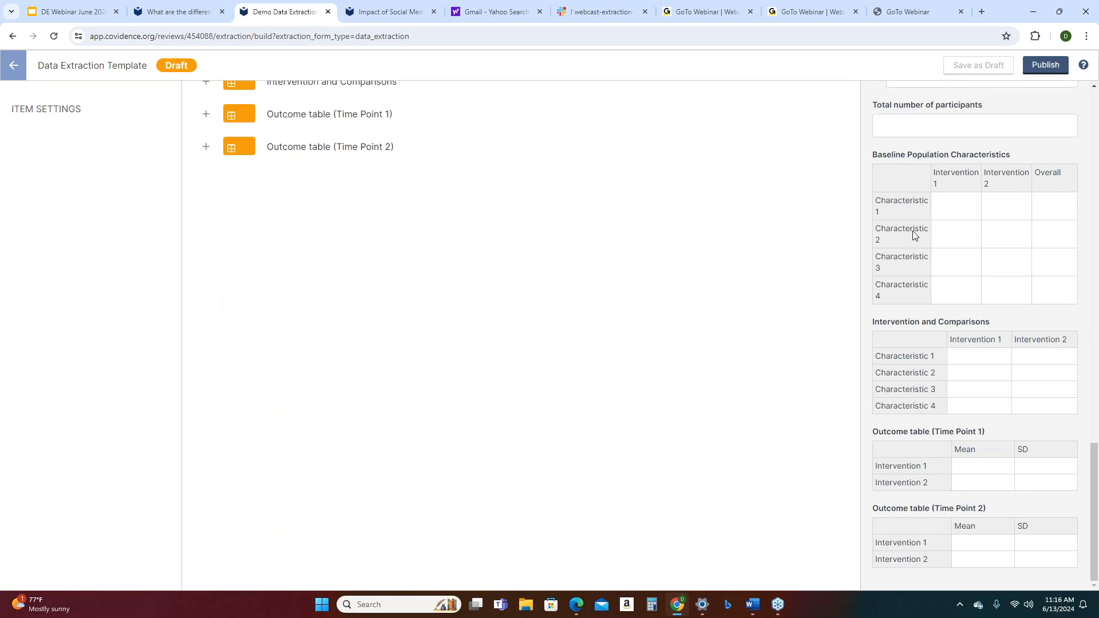
pyautogui.scroll(20, 912, 232)
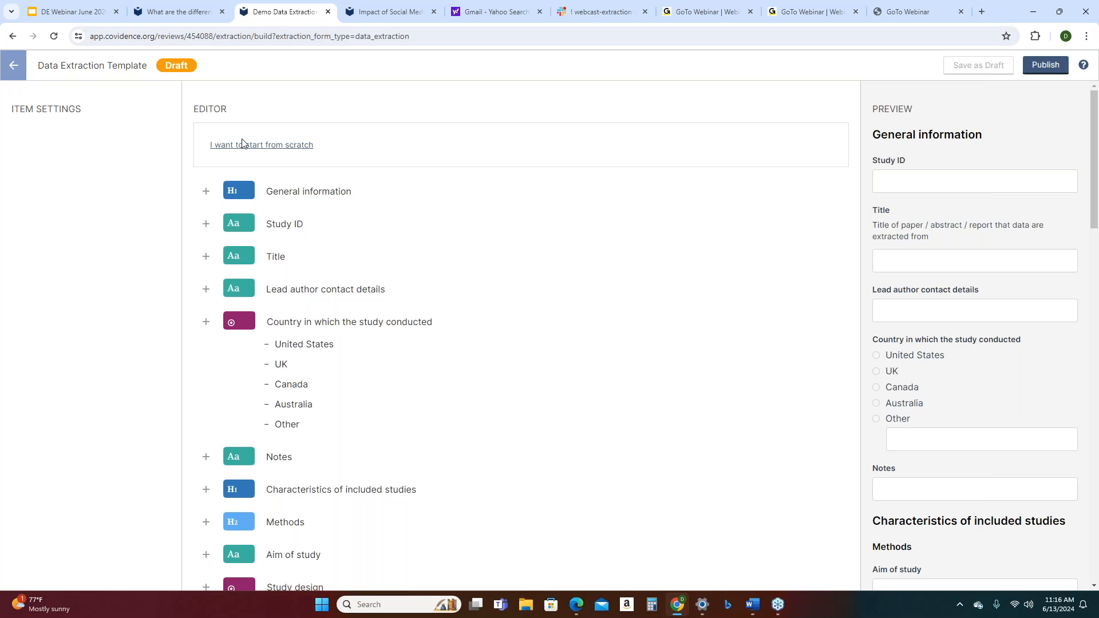
# - Start the data extraction template from scratch, confirming the removal of all default items, and leave the template
pyautogui.click(241, 146)
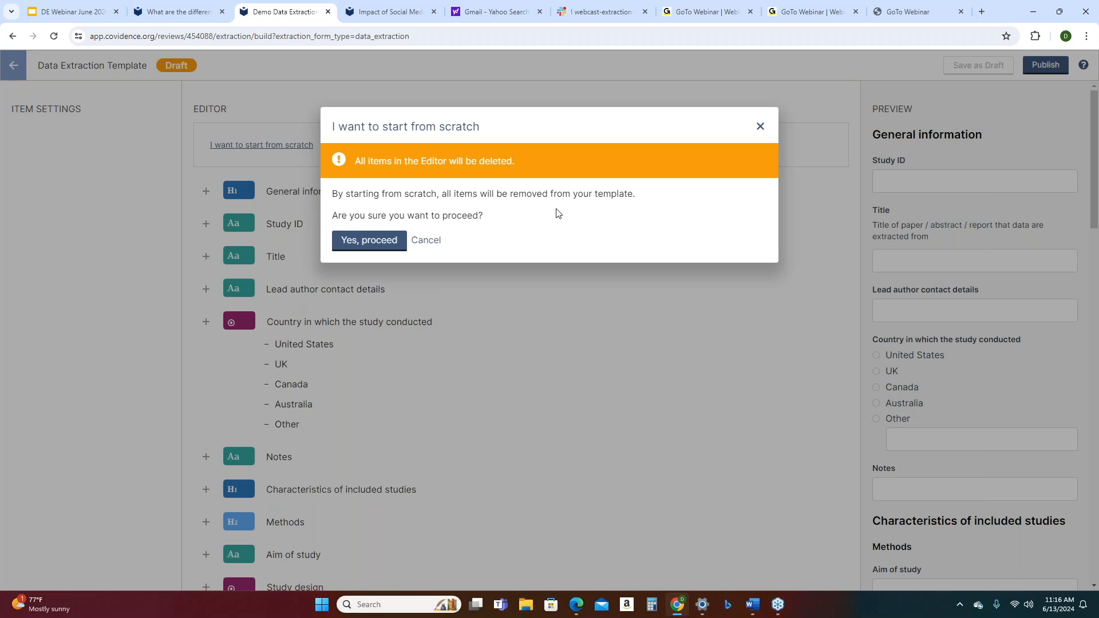
pyautogui.click(379, 253)
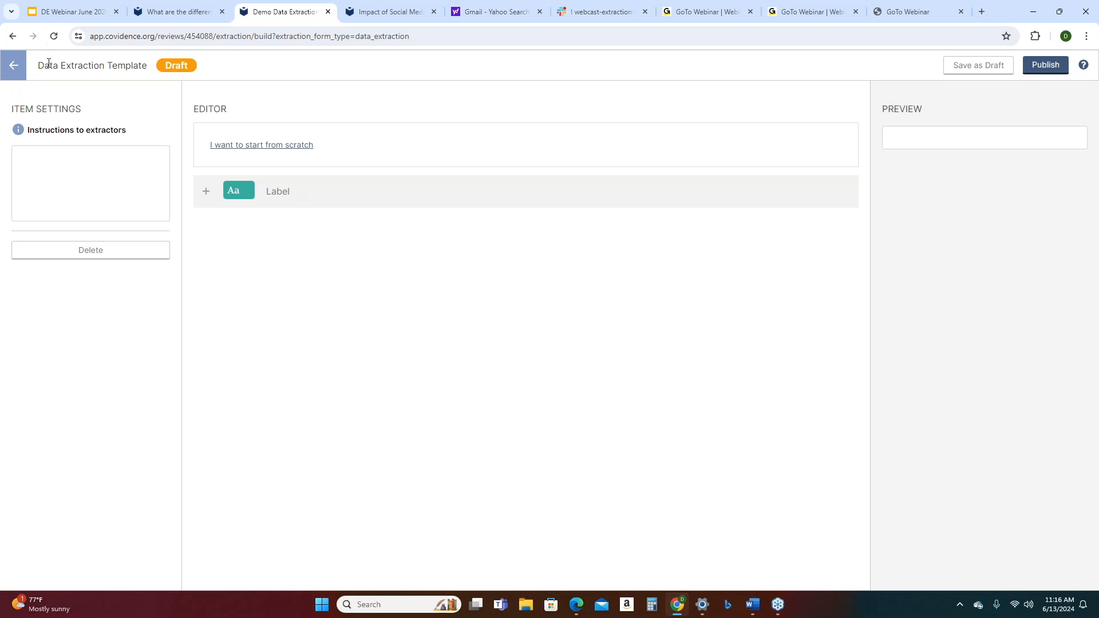
pyautogui.click(12, 36)
# - Switch to the Impact of Social Media Use on Body Image review and open its data extraction template from the studies to extract
pyautogui.click(395, 13)
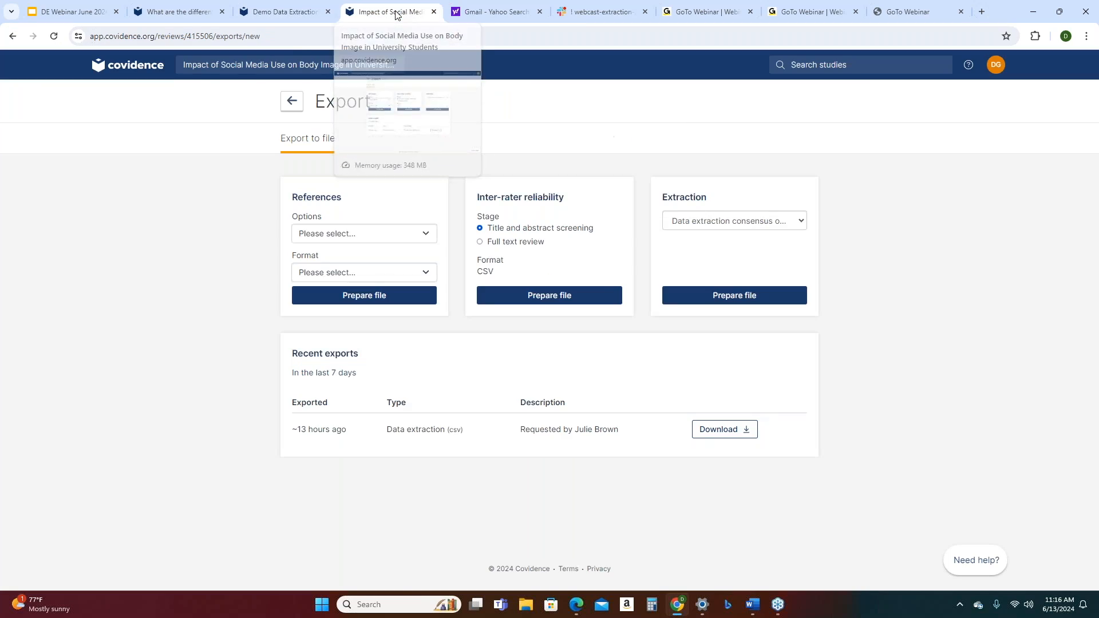
pyautogui.click(247, 67)
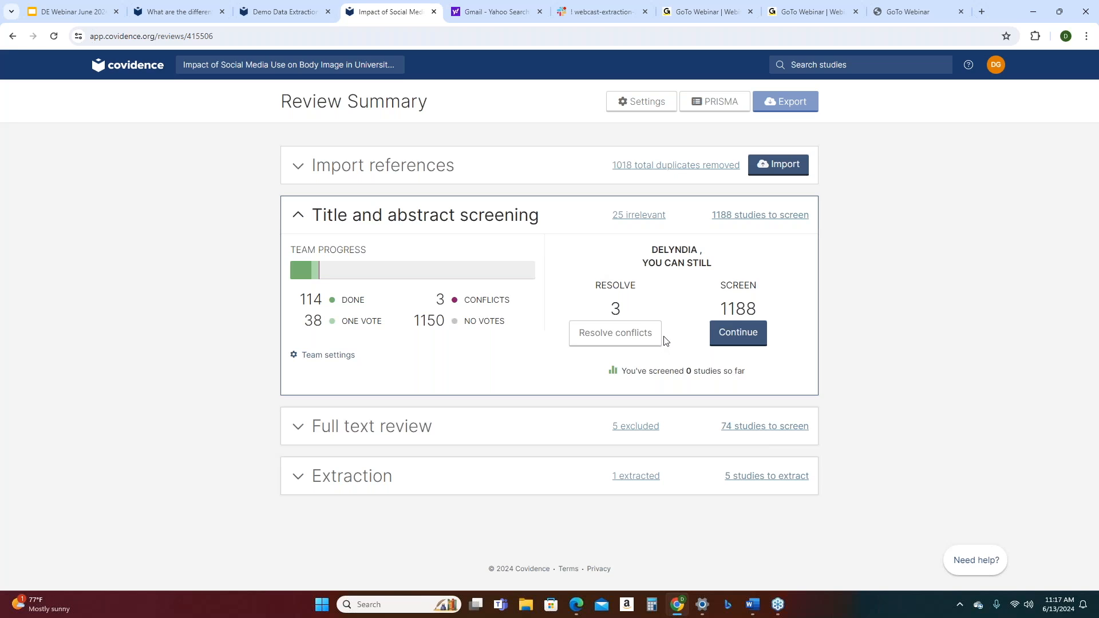
pyautogui.click(744, 480)
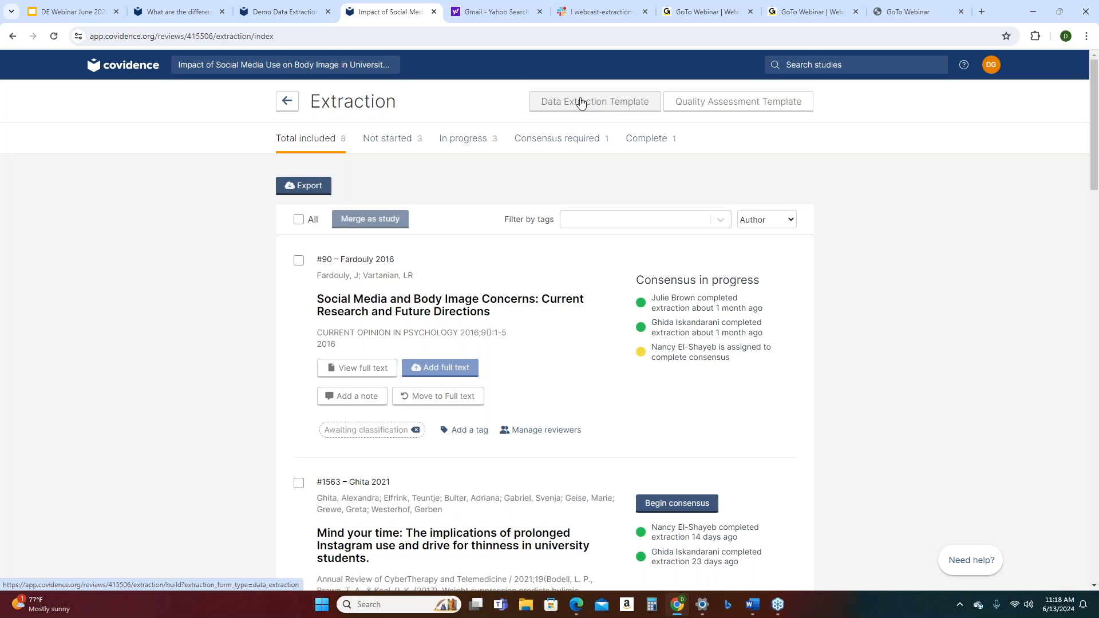
pyautogui.click(610, 106)
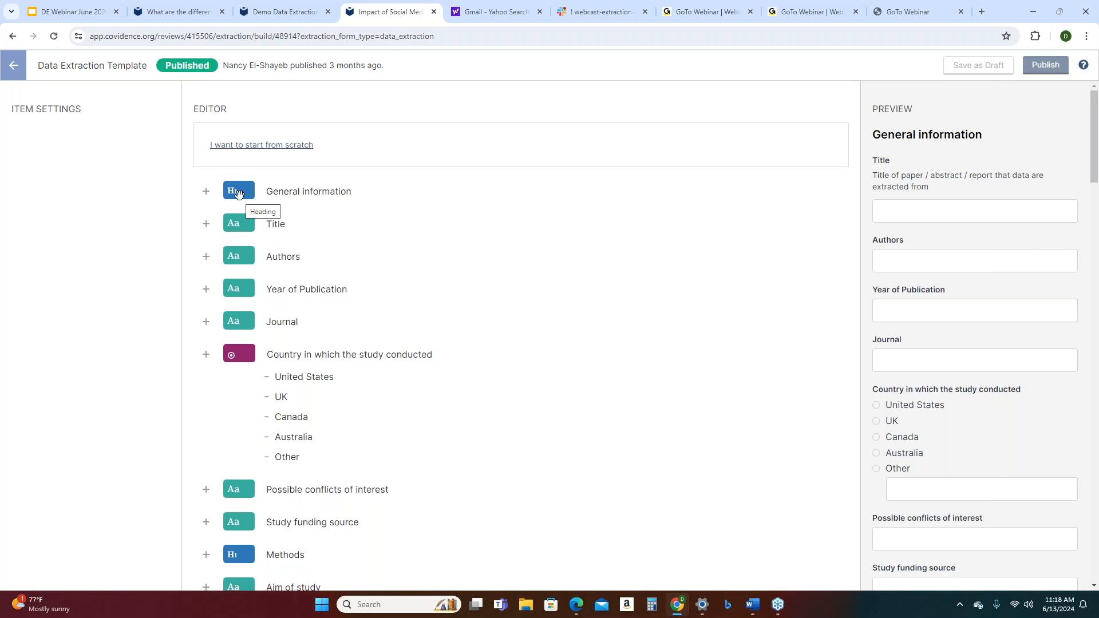
# - View the item types that can be added after General information, and examine the template preview down to Outcomes (body image)
pyautogui.click(206, 192)
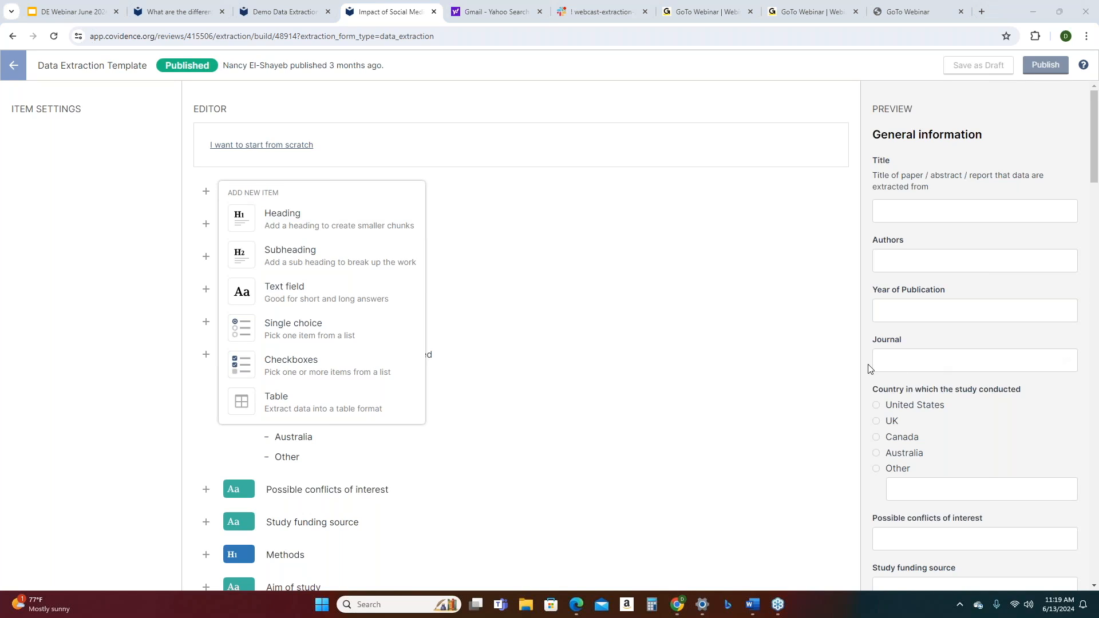
pyautogui.click(513, 215)
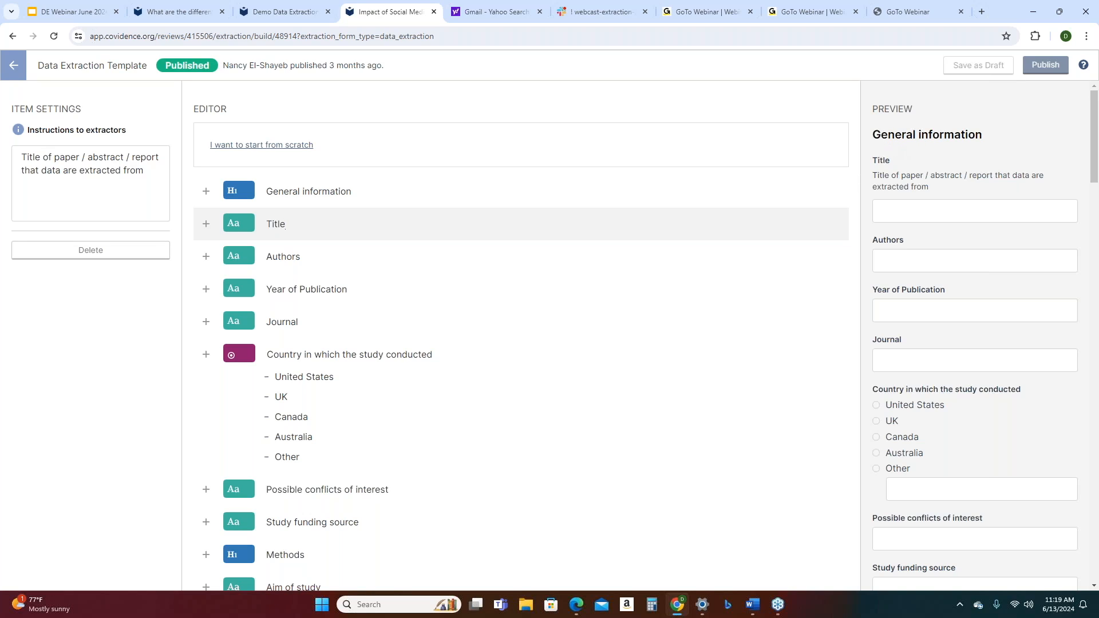
pyautogui.scroll(-5, 944, 338)
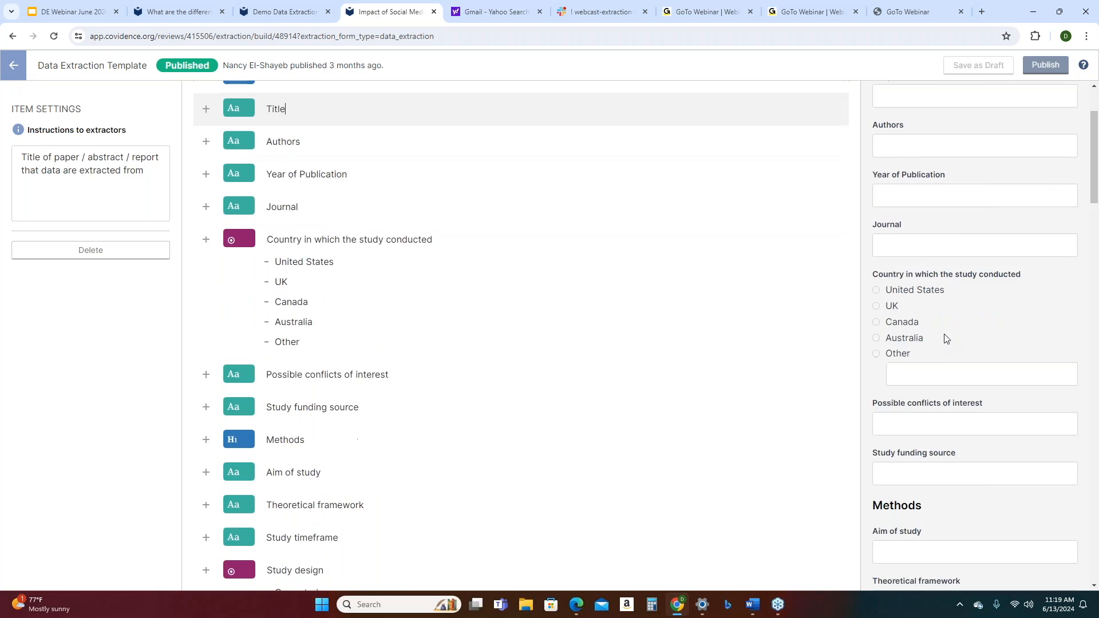
pyautogui.scroll(-1, 915, 321)
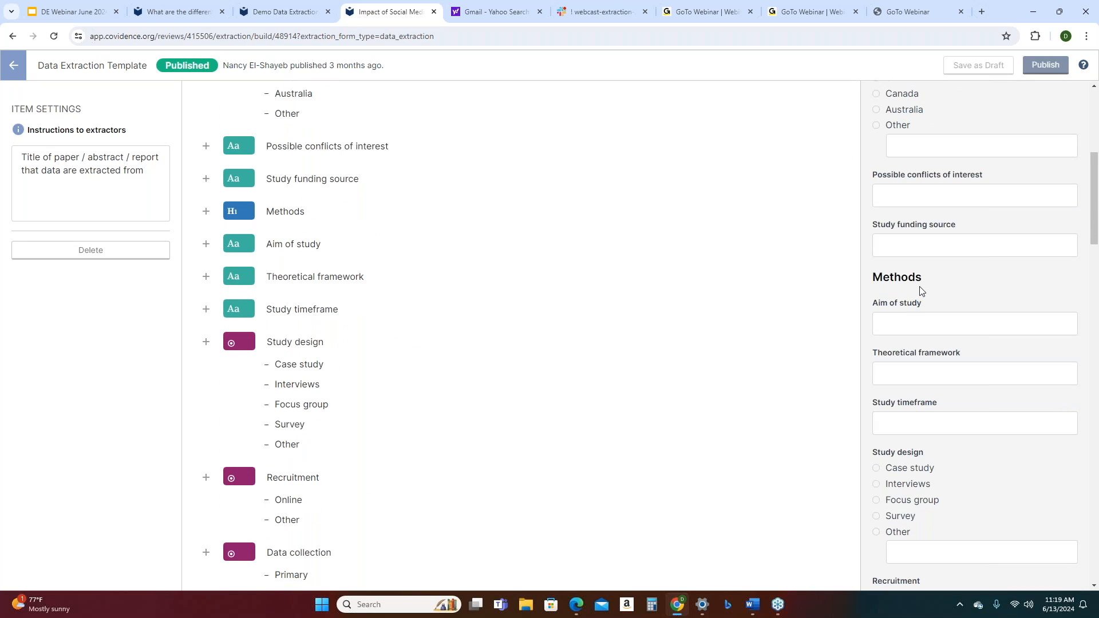
pyautogui.scroll(-2, 947, 368)
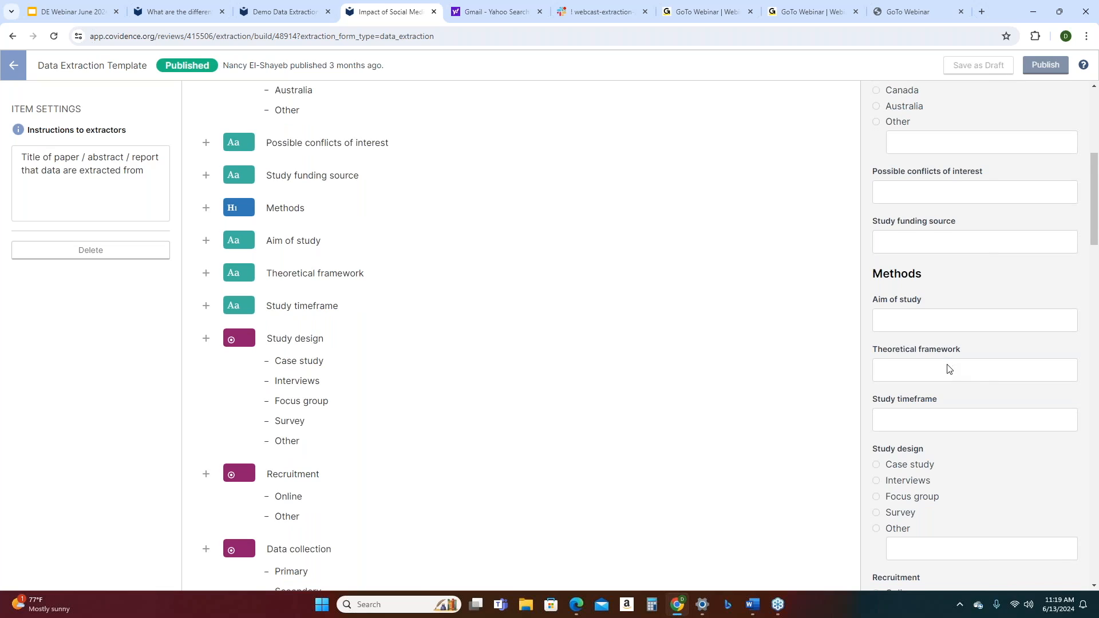
pyautogui.scroll(-7, 945, 368)
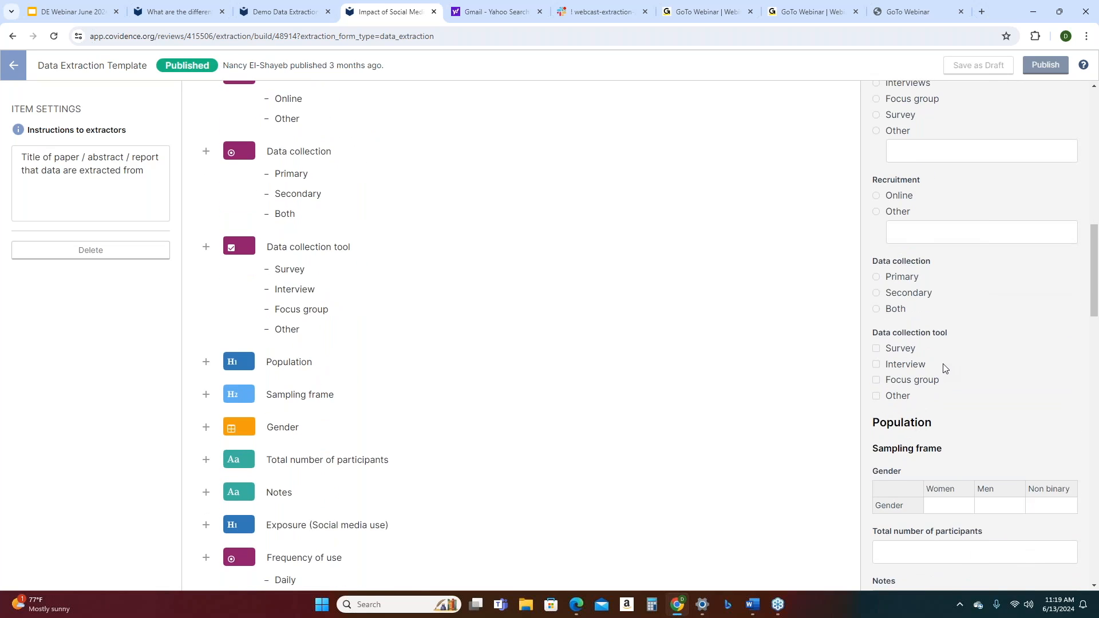
pyautogui.scroll(-4, 938, 363)
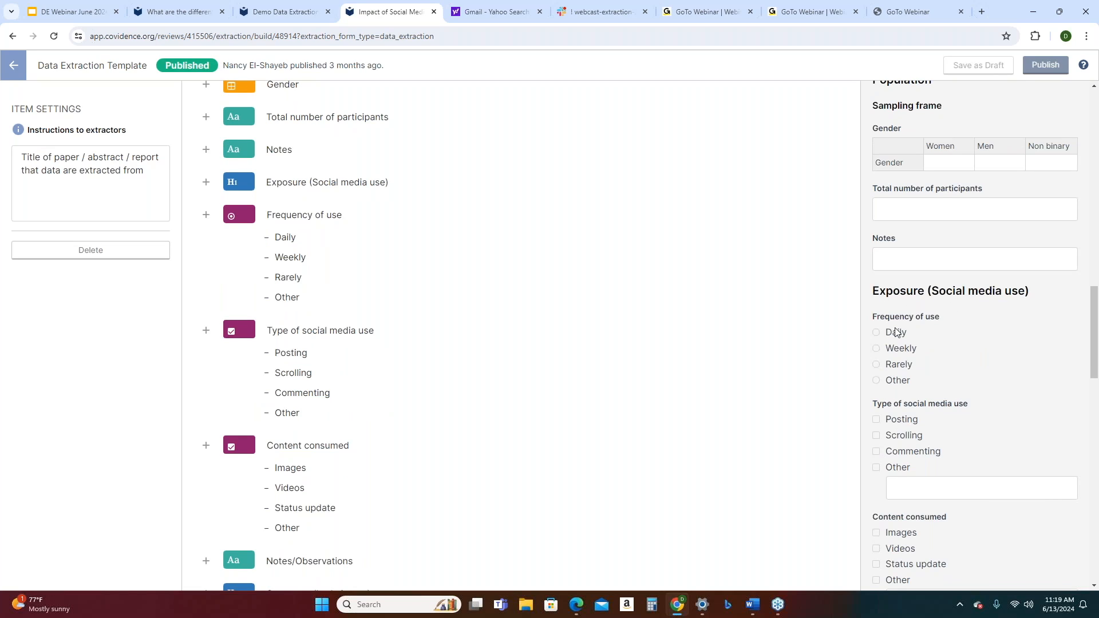
pyautogui.scroll(-2, 896, 332)
pyautogui.scroll(-4, 895, 332)
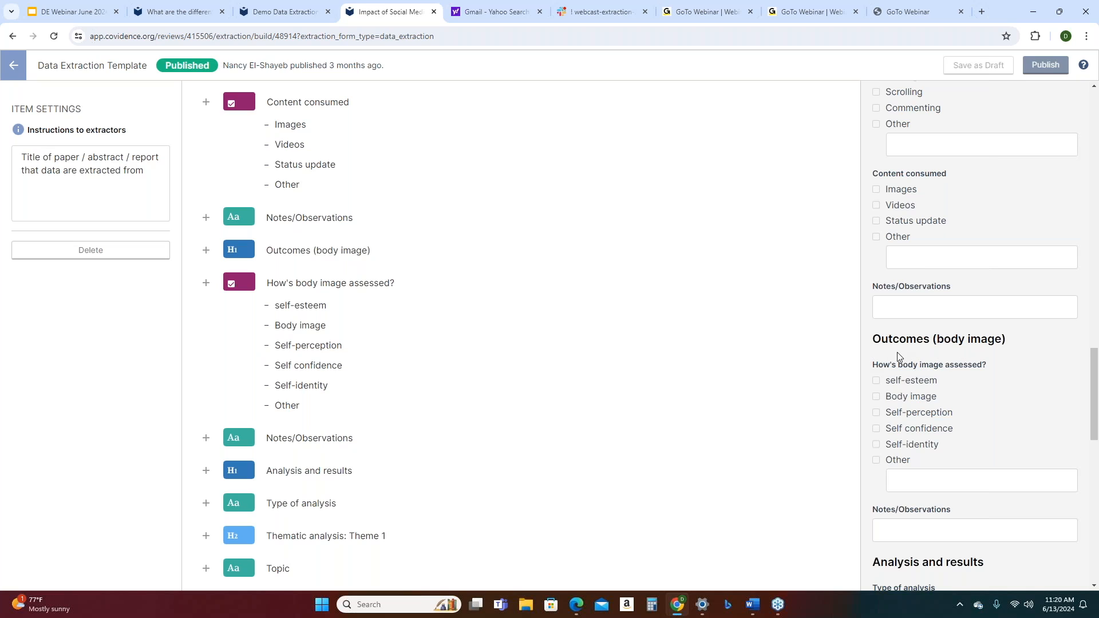
pyautogui.scroll(7, 897, 353)
pyautogui.scroll(20, 902, 351)
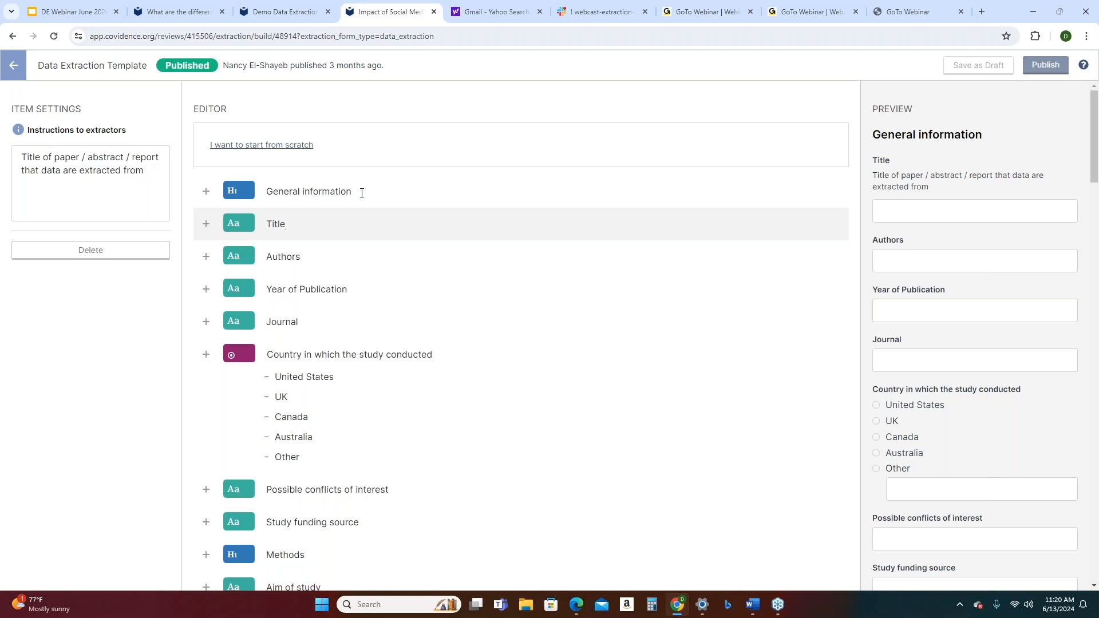
# - View the list of addable item types again and examine how headings, text fields, choices, checkboxes and tables are used throughout the template
pyautogui.click(206, 192)
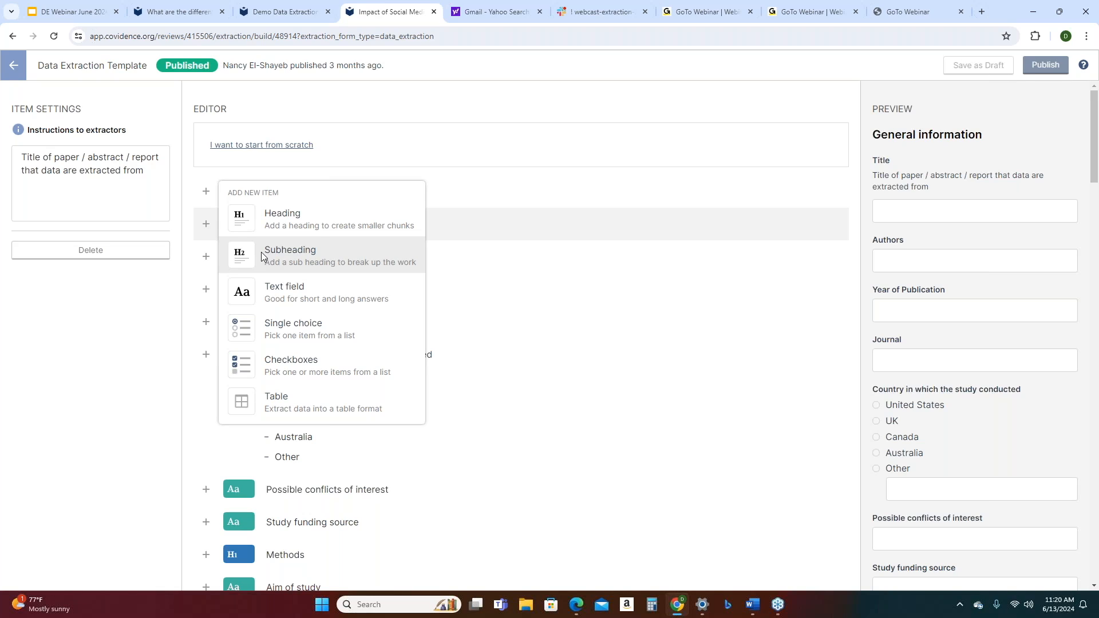
pyautogui.click(518, 252)
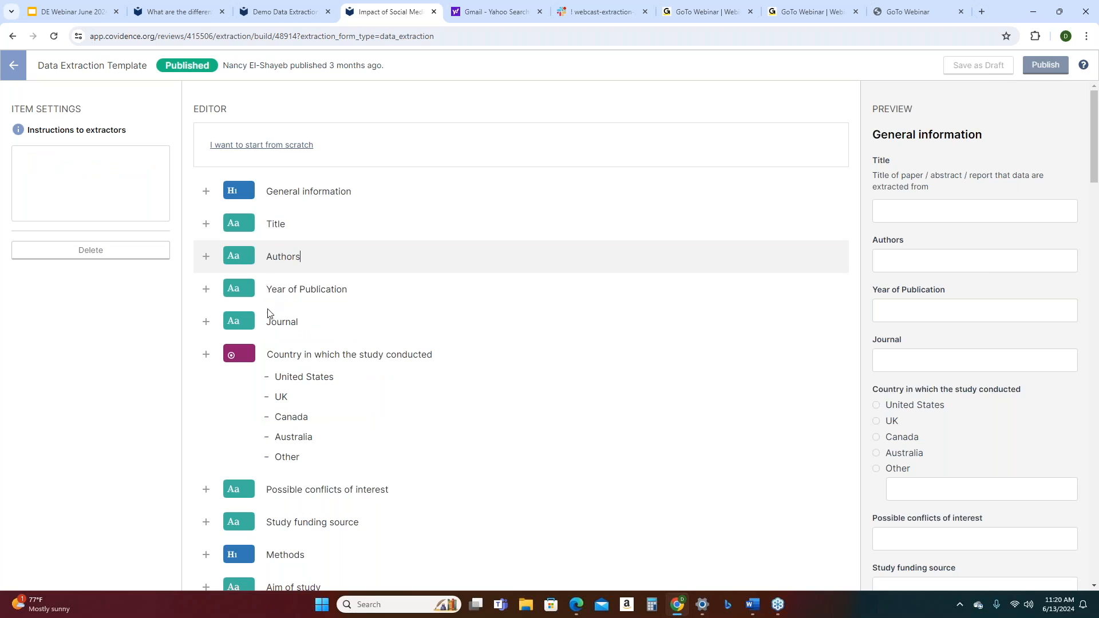
pyautogui.scroll(-14, 268, 418)
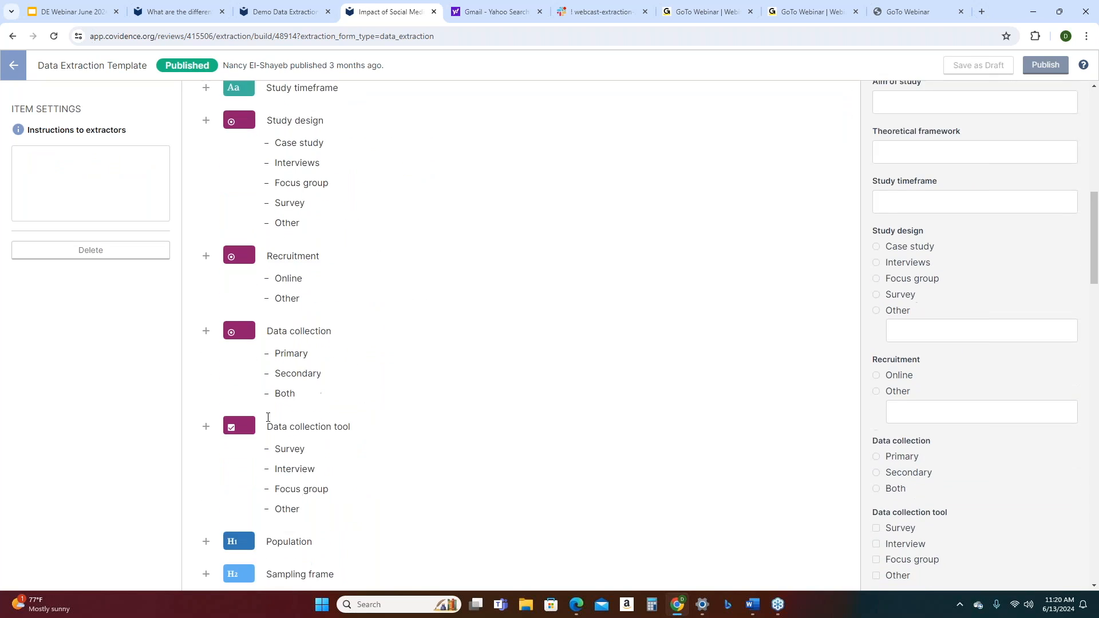
pyautogui.scroll(-2, 268, 417)
pyautogui.scroll(-10, 268, 418)
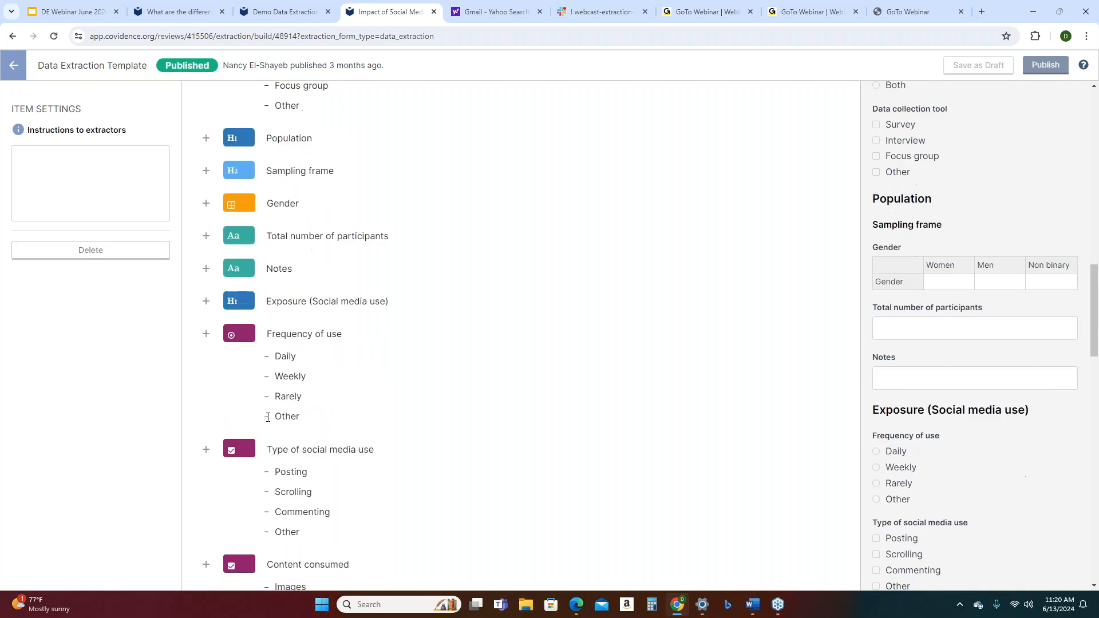
pyautogui.scroll(-5, 268, 417)
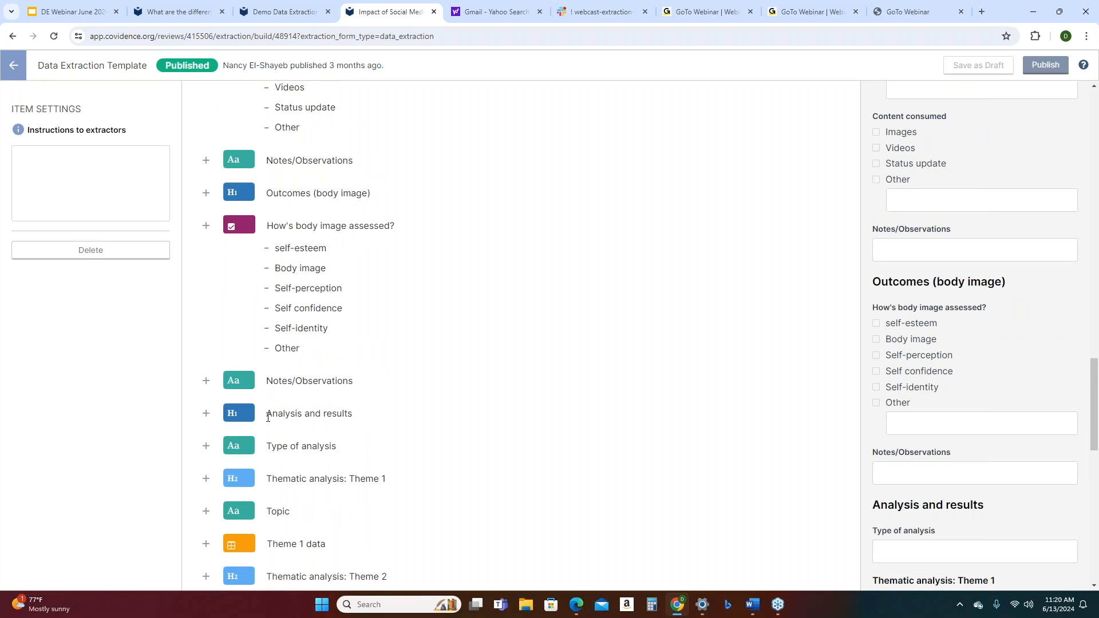
pyautogui.scroll(20, 268, 417)
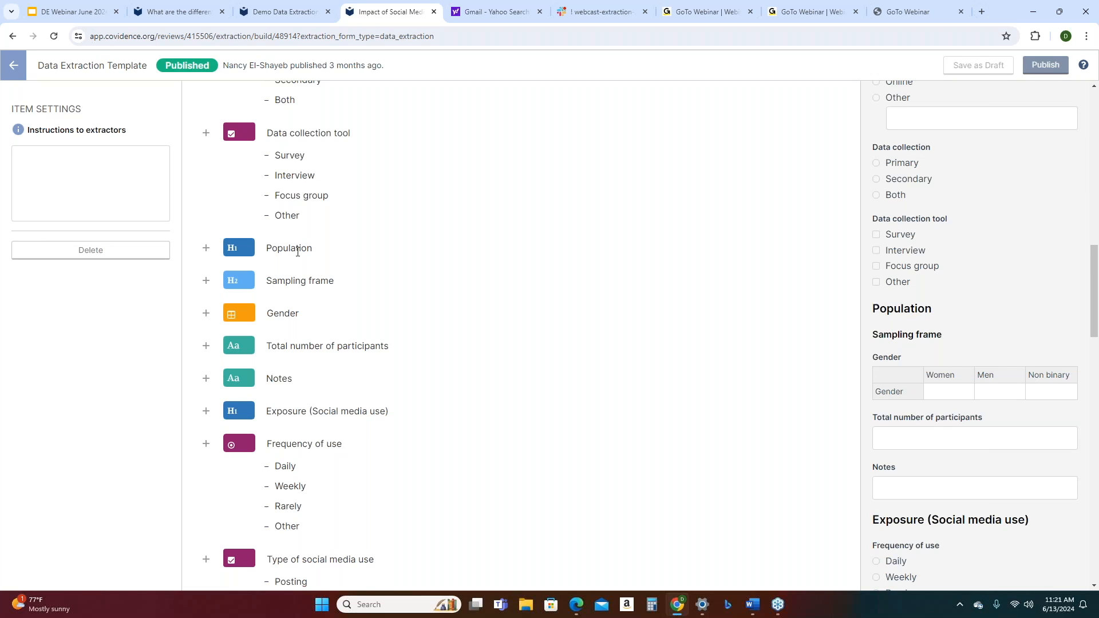
pyautogui.scroll(8, 297, 252)
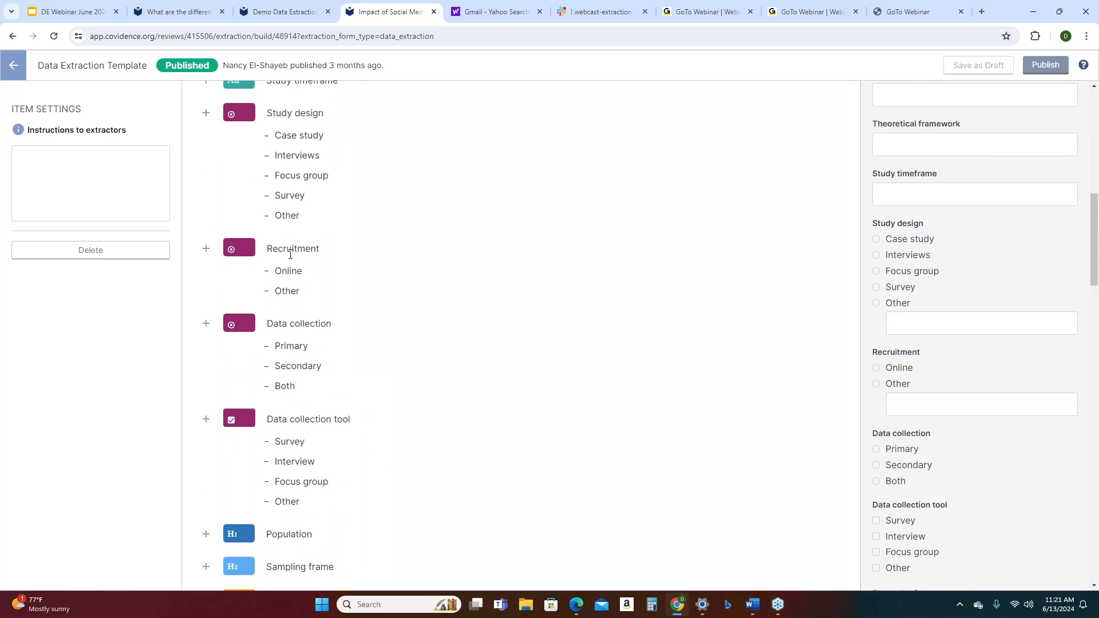
# - Return to the start of the template and view the item types that can be added after General information
pyautogui.scroll(7, 291, 255)
pyautogui.click(290, 254)
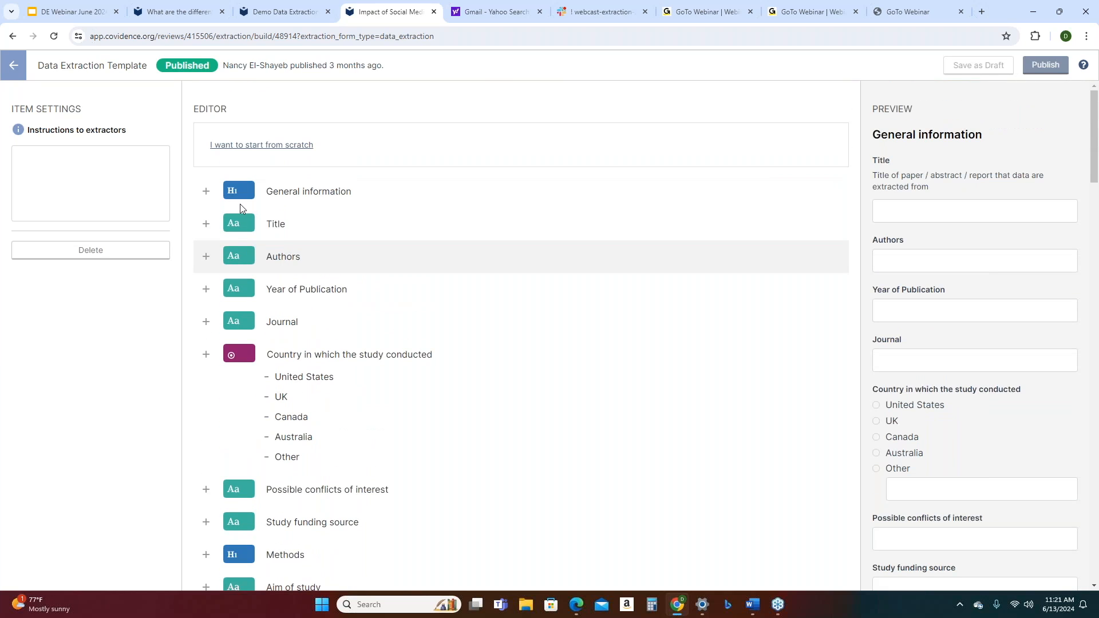
pyautogui.click(207, 193)
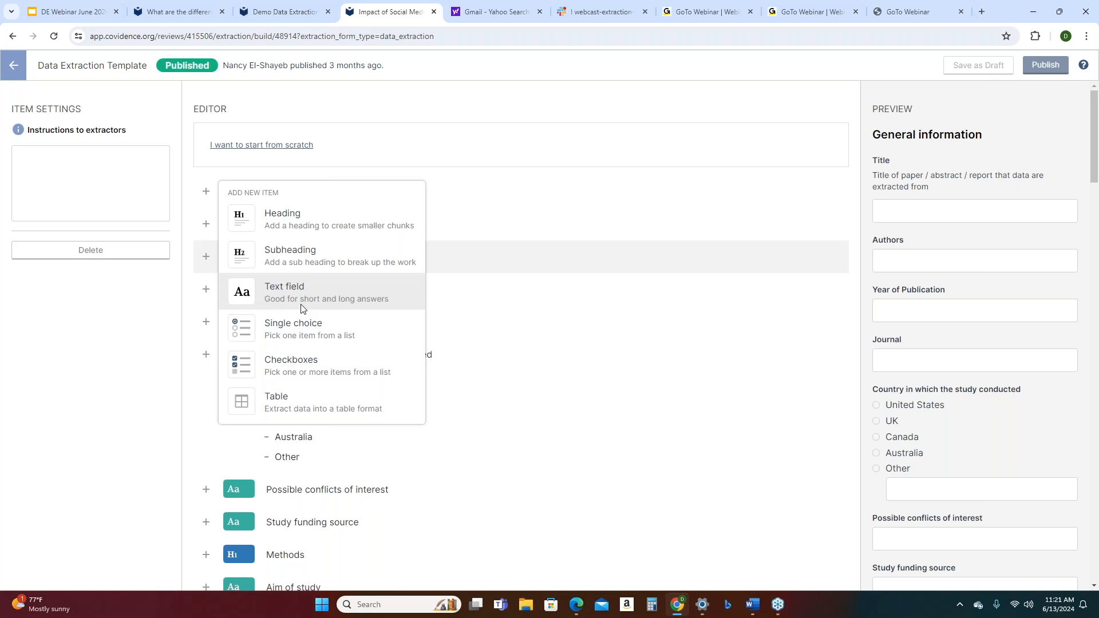
pyautogui.click(527, 313)
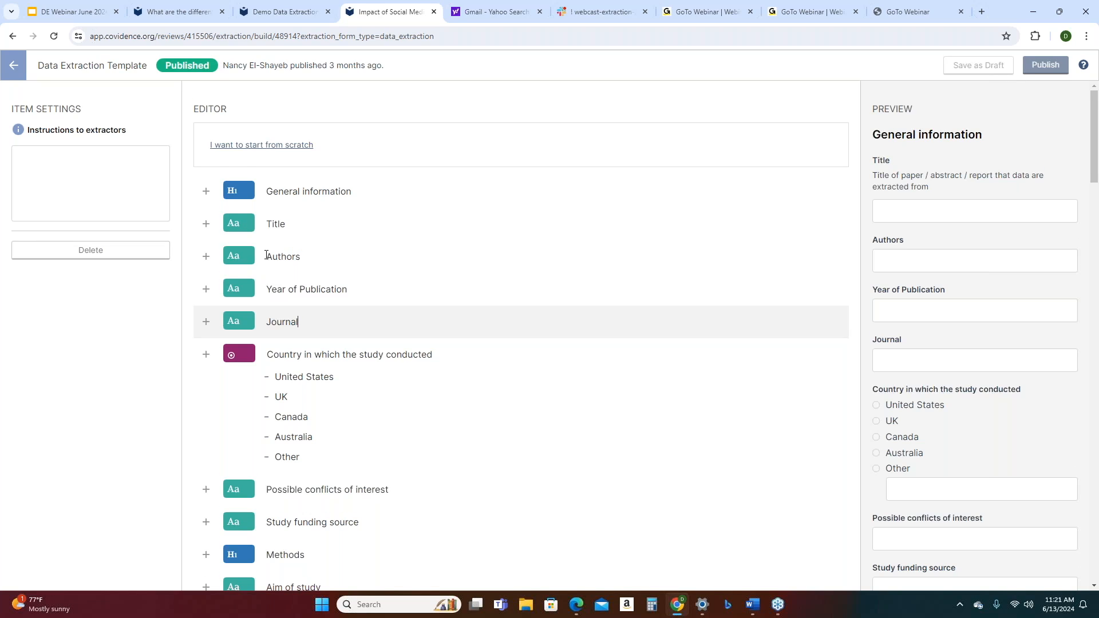
# - Examine the template and its preview through to Implications, including the Topic text fields and the theme data tables under Analysis and results
pyautogui.scroll(-1, 261, 254)
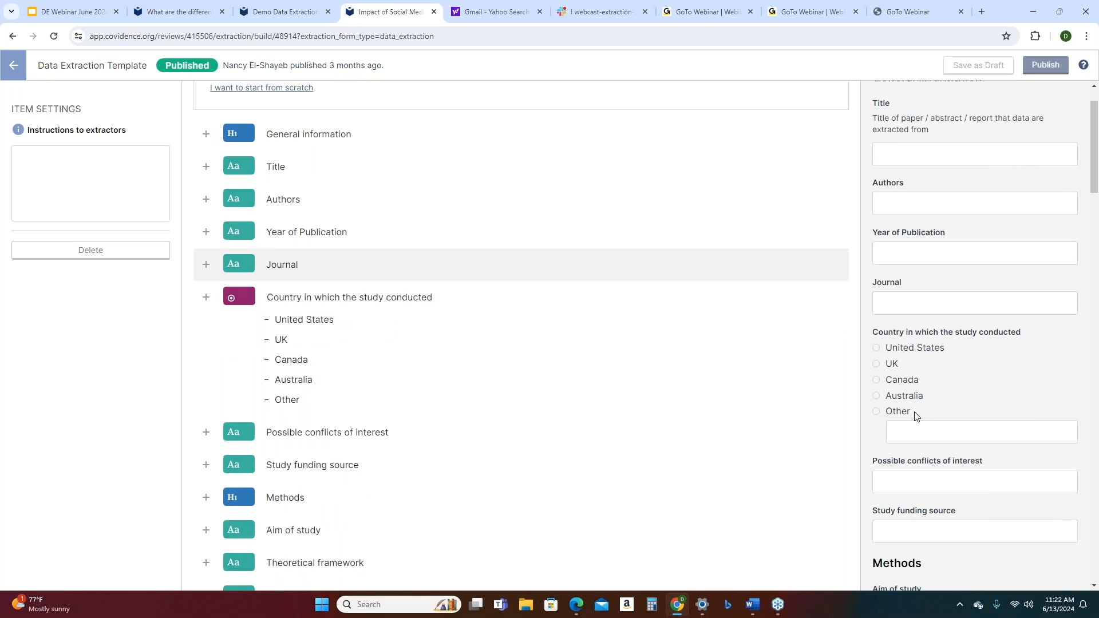
pyautogui.scroll(-20, 451, 381)
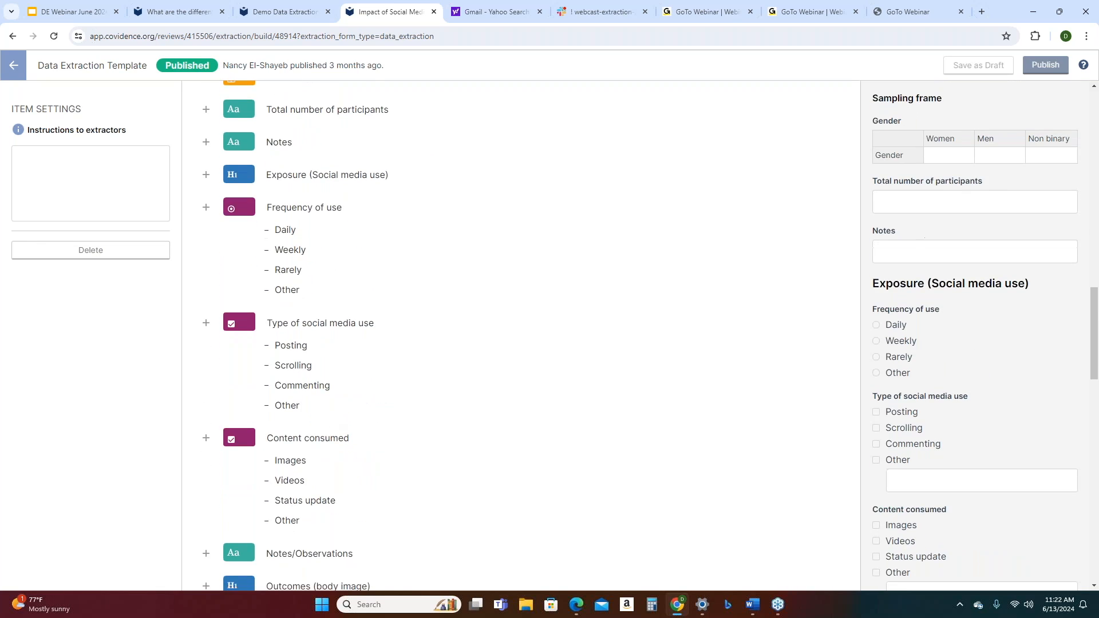
pyautogui.scroll(-2, 485, 330)
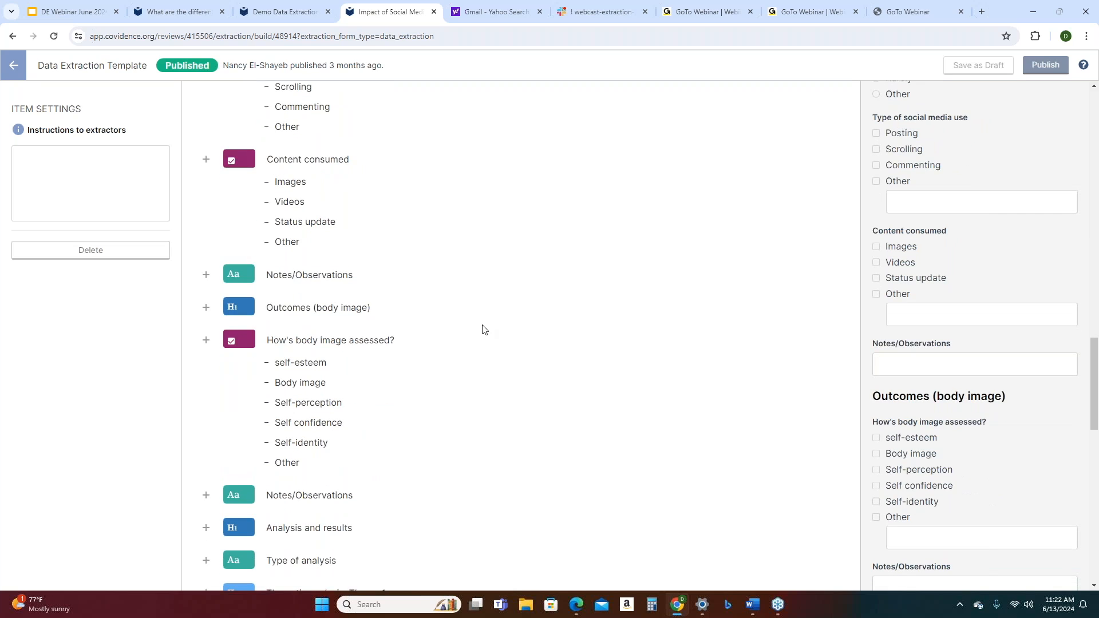
pyautogui.scroll(-3, 920, 443)
pyautogui.scroll(-6, 920, 442)
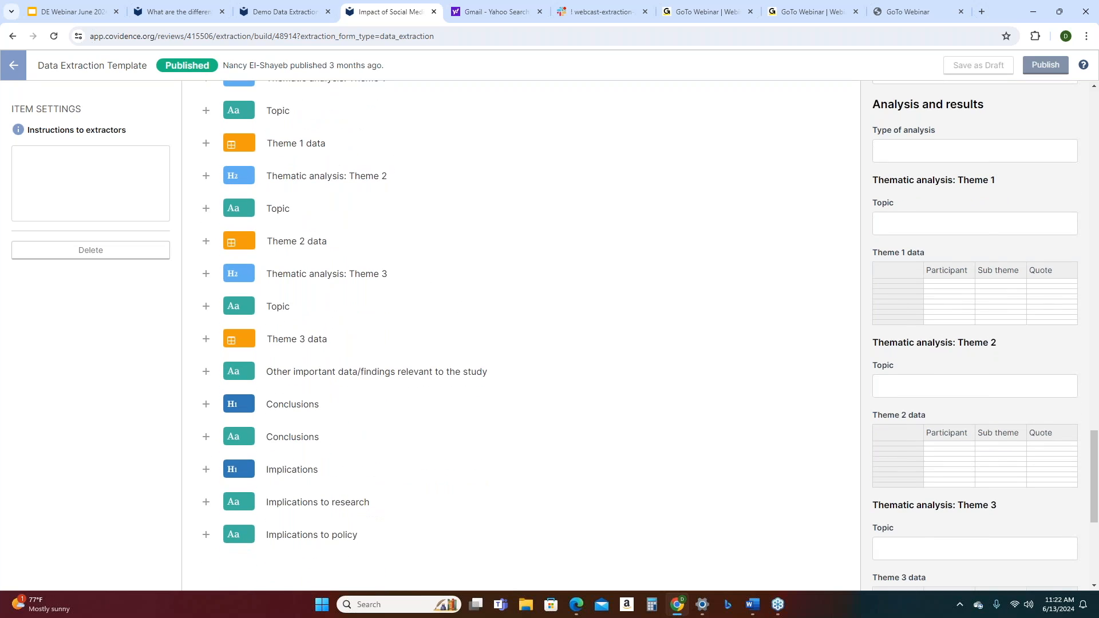
pyautogui.click(278, 306)
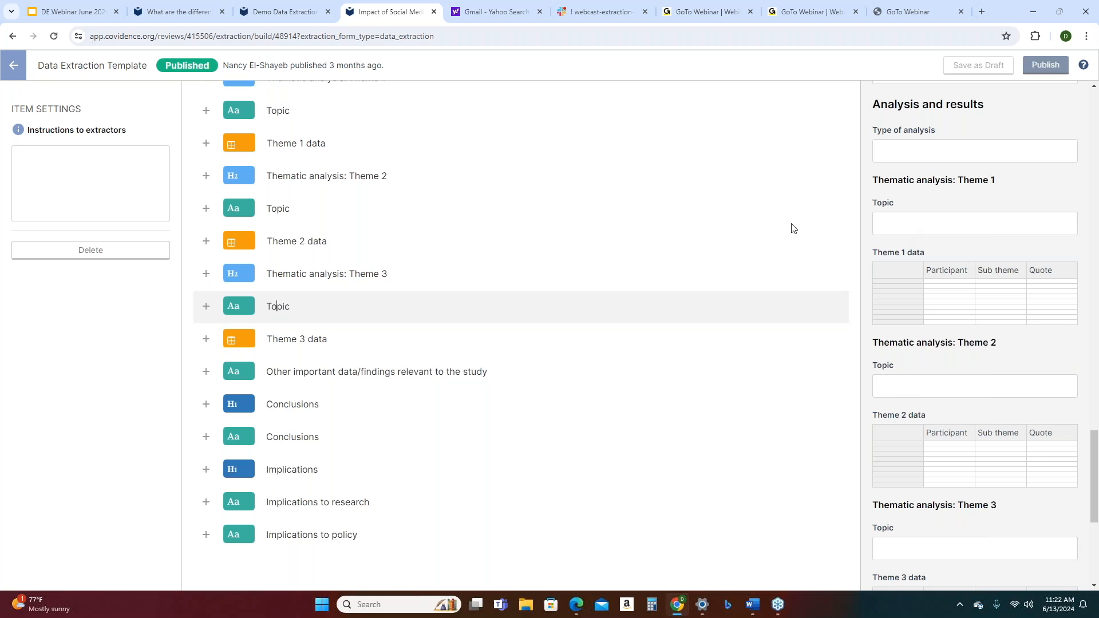
pyautogui.click(259, 211)
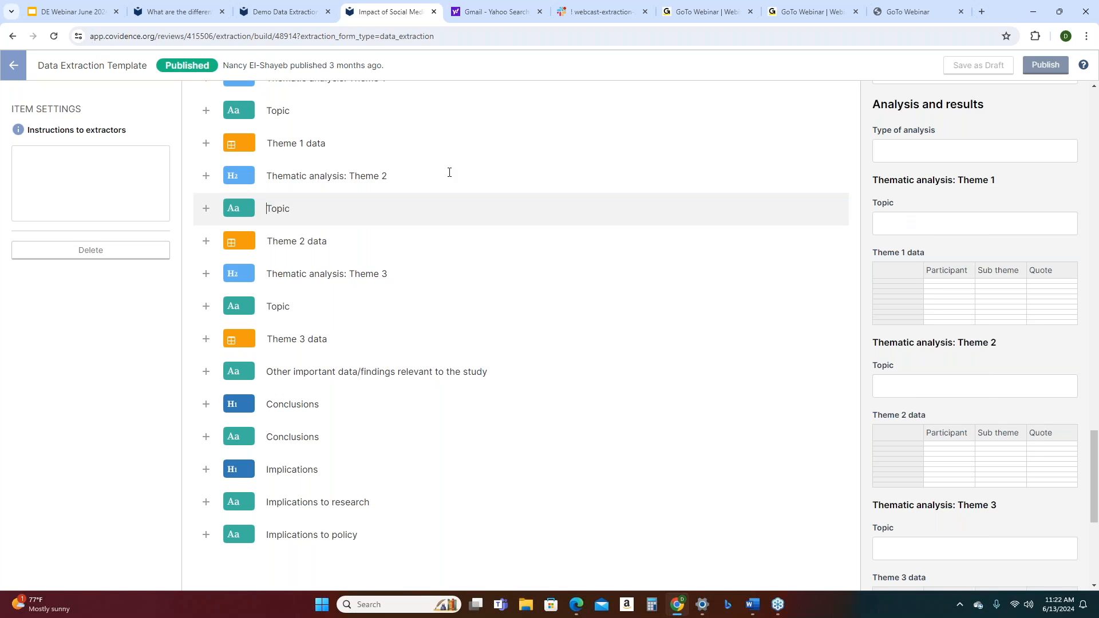
pyautogui.scroll(1, 403, 206)
pyautogui.scroll(15, 404, 206)
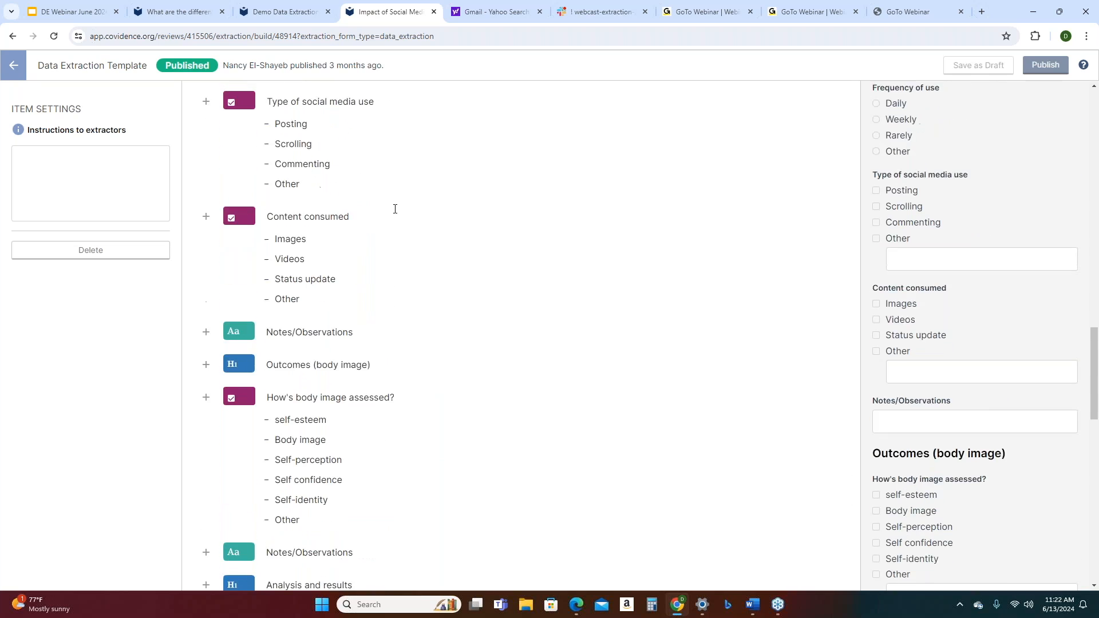
pyautogui.scroll(14, 395, 209)
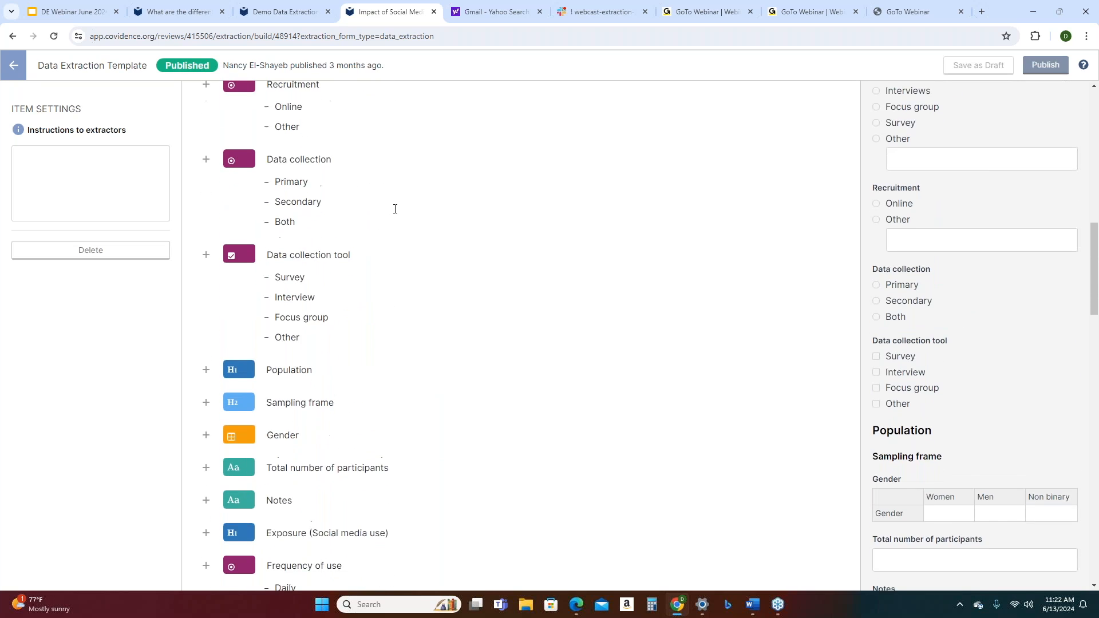
# - View the choices for adding a new item below the General information heading once more, without adding one
pyautogui.scroll(3, 395, 209)
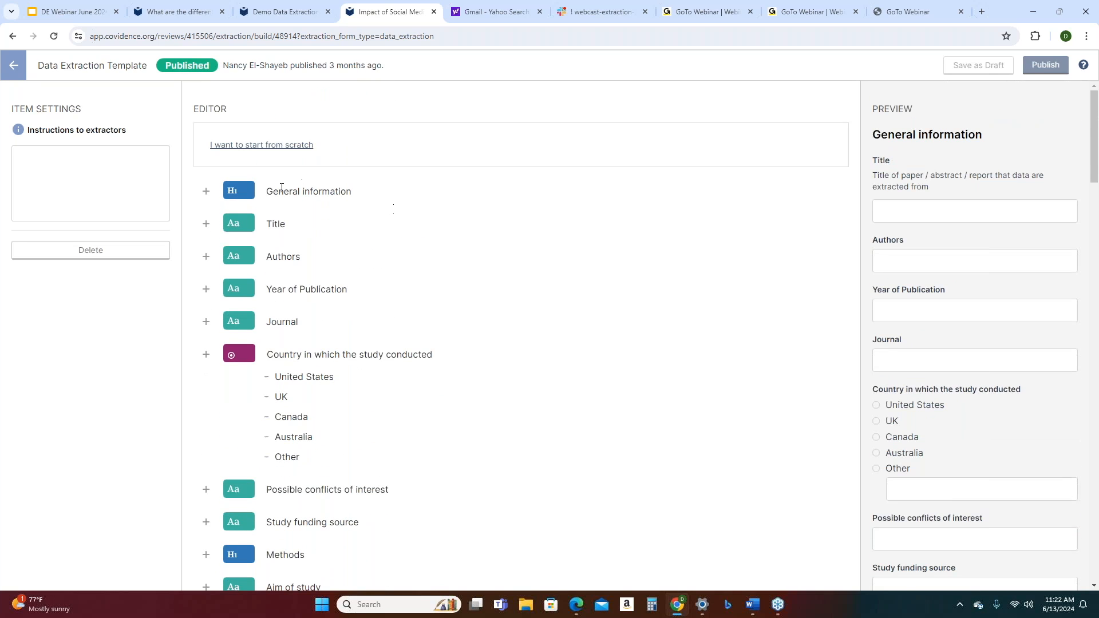
pyautogui.click(206, 192)
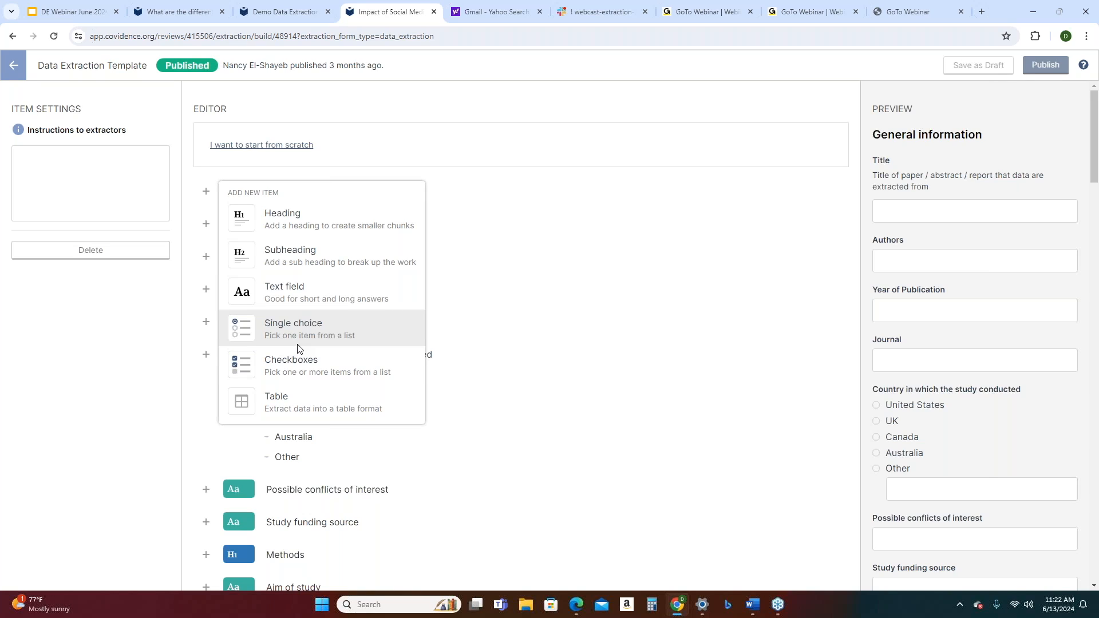
pyautogui.click(494, 304)
# - Add New Zealand as an answer option after United States in the question on the country in which the study was conducted
pyautogui.scroll(-4, 308, 354)
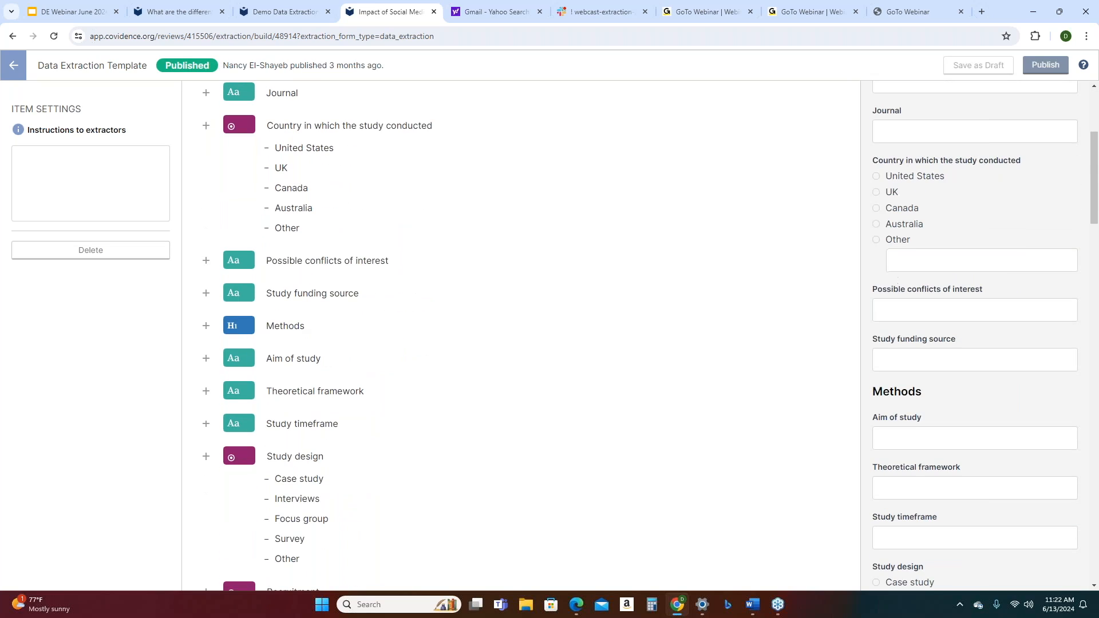
pyautogui.click(275, 122)
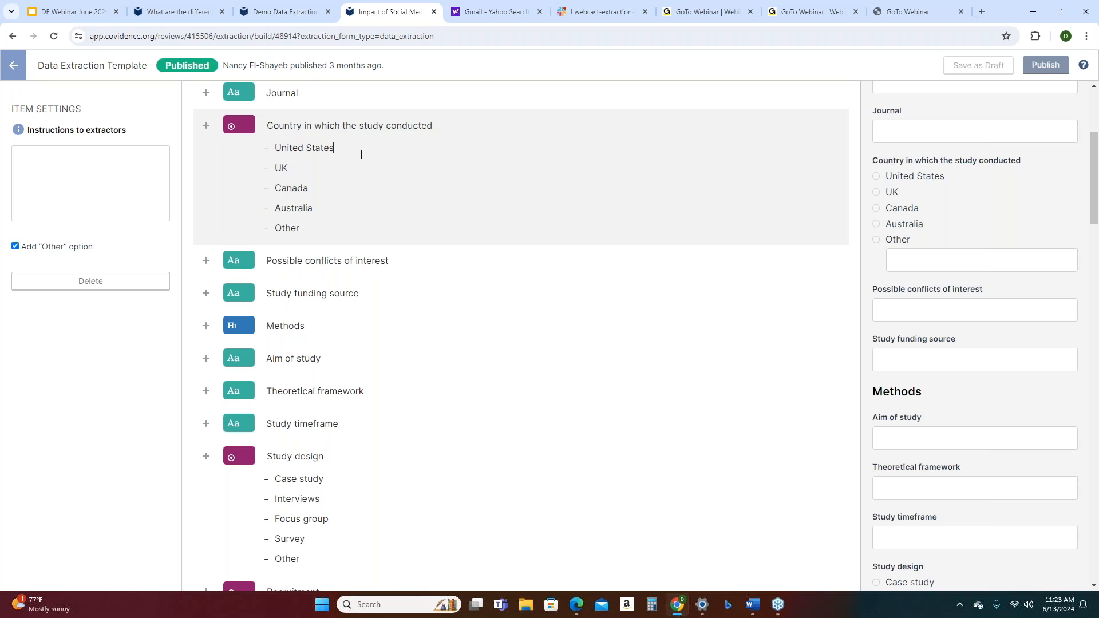
pyautogui.press('Return')
pyautogui.write('N')
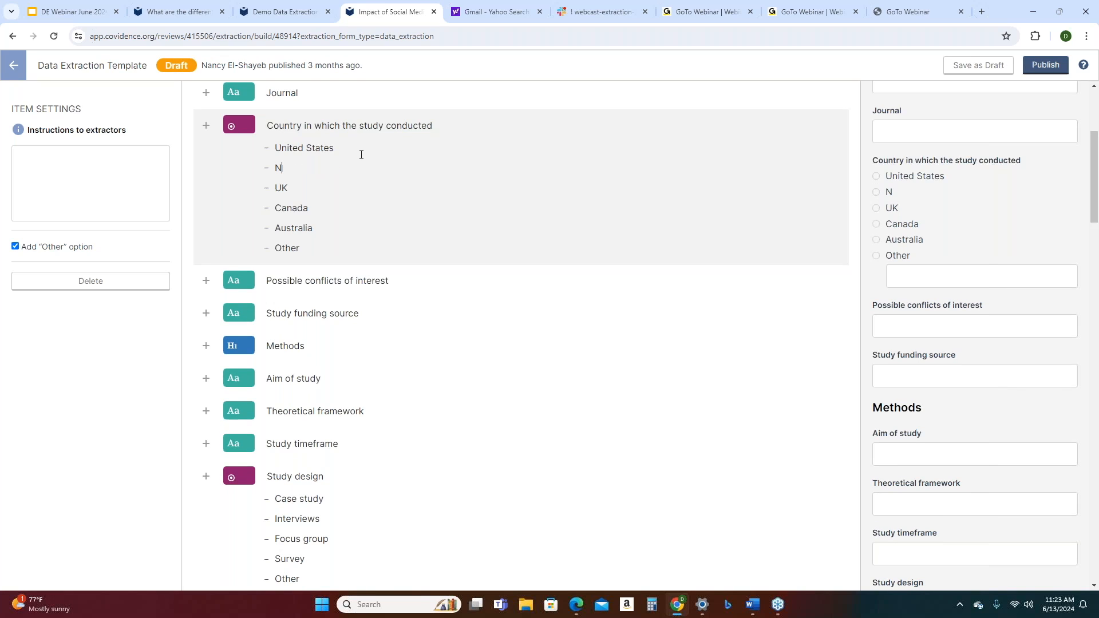
pyautogui.write('ew Zealand')
pyautogui.click(392, 319)
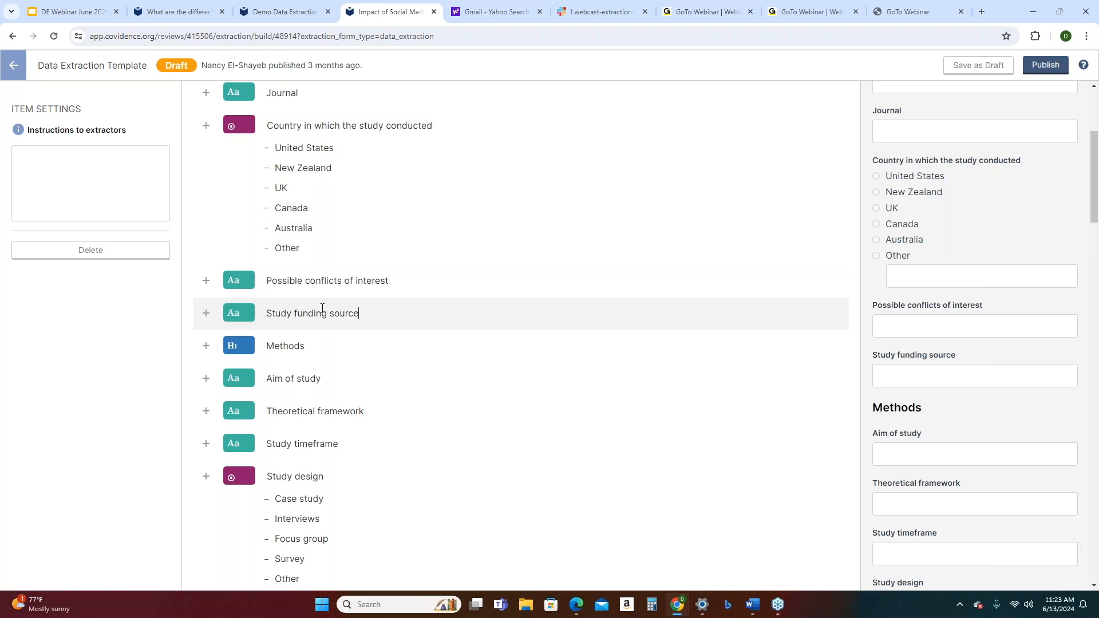
# - View the item types that can be added after the Data collection tool question
pyautogui.scroll(-3, 515, 335)
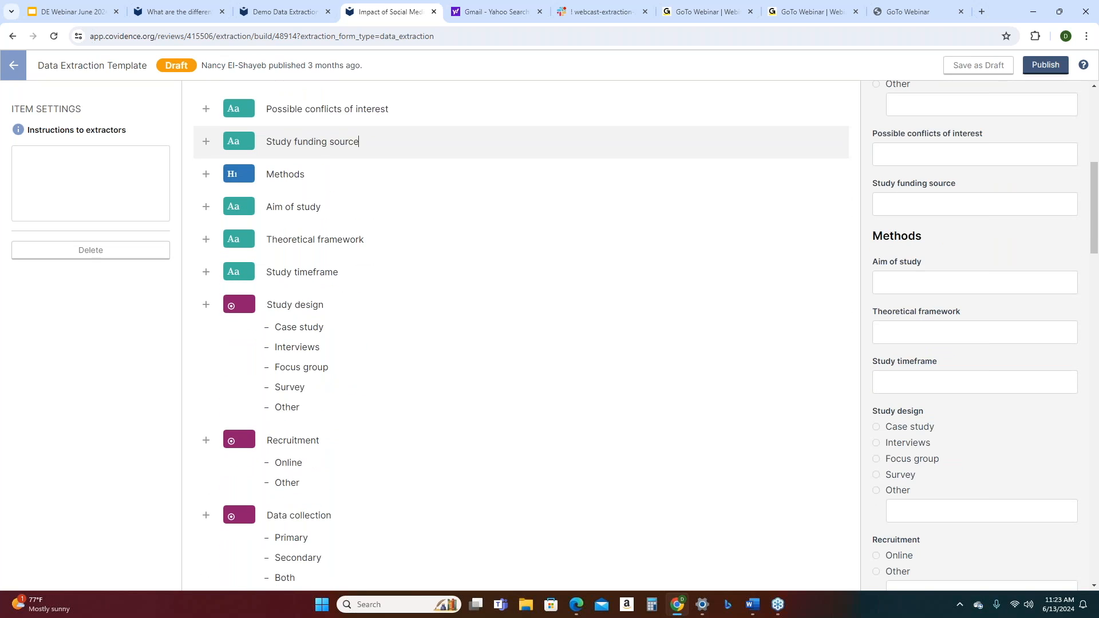
pyautogui.scroll(-3, 256, 280)
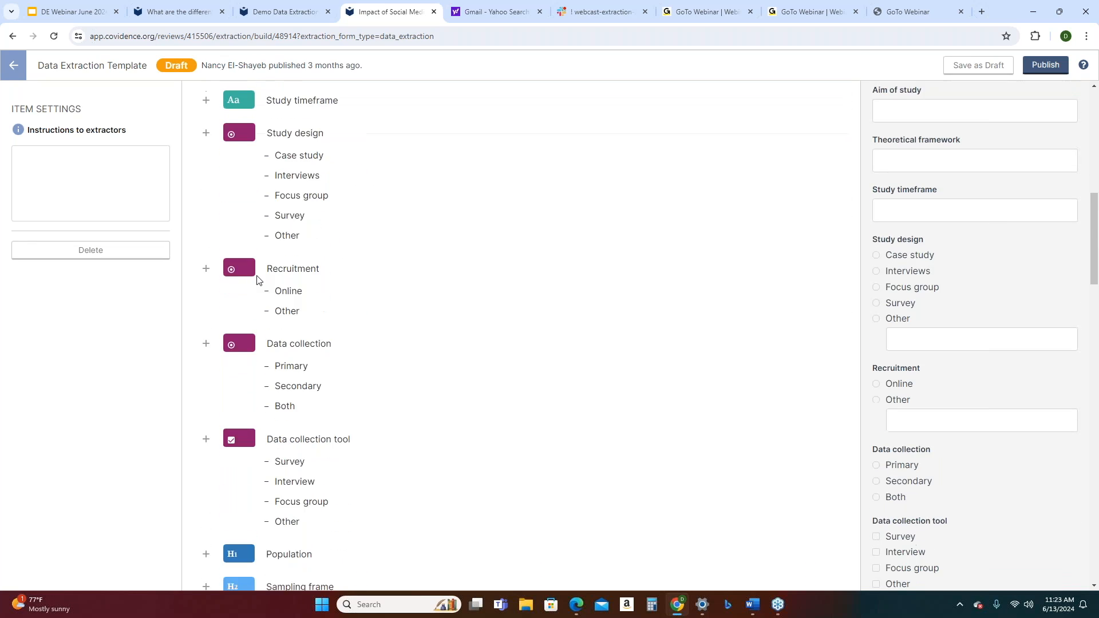
pyautogui.scroll(-3, 257, 280)
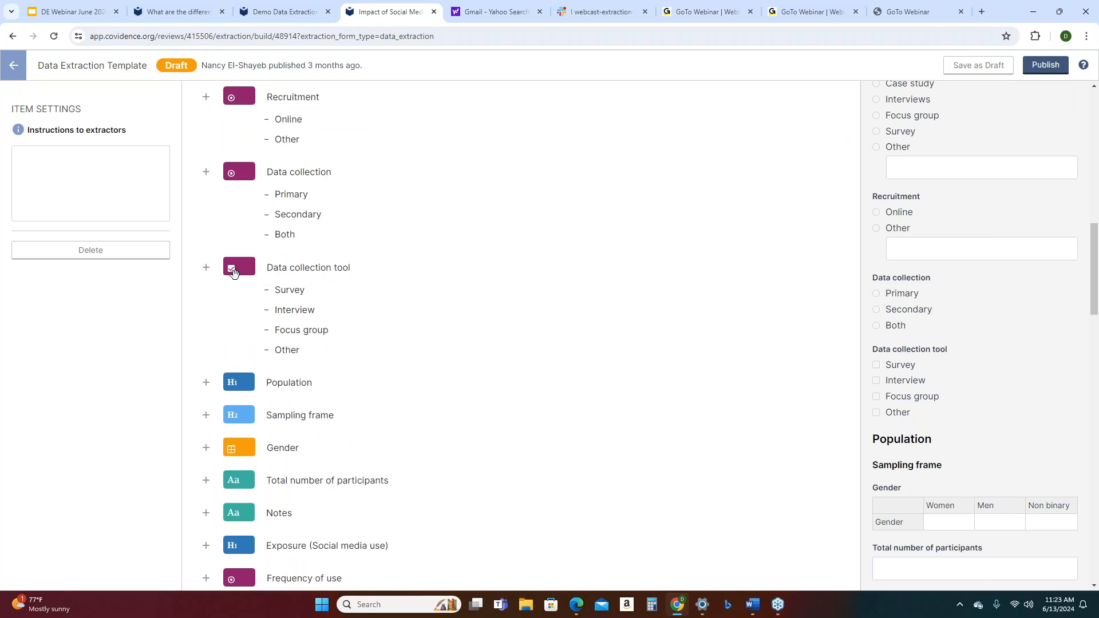
pyautogui.click(206, 267)
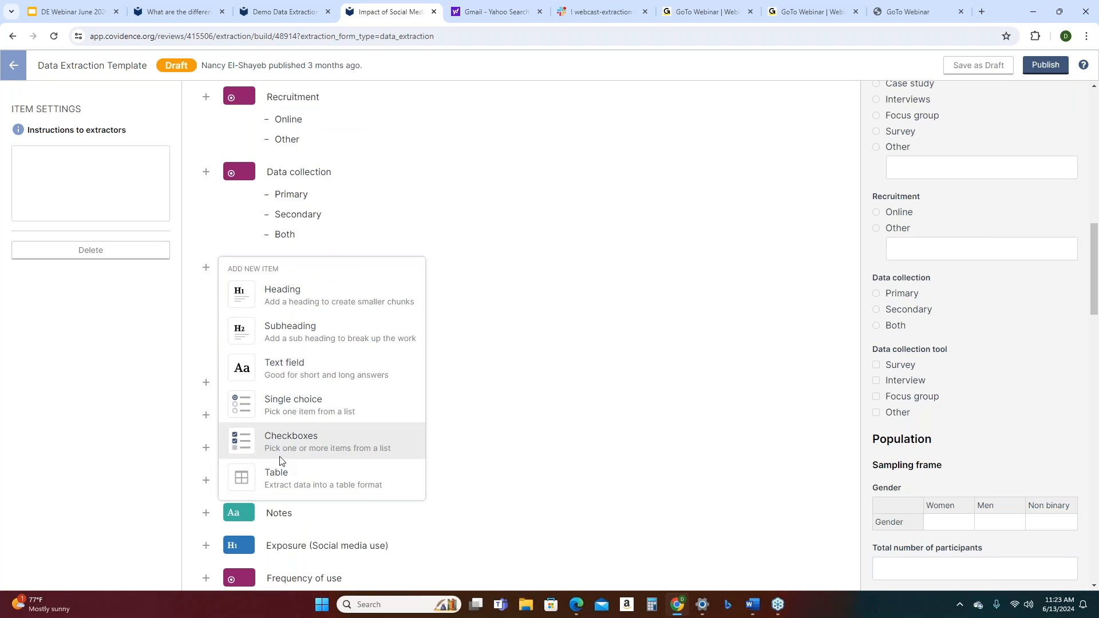
pyautogui.click(201, 290)
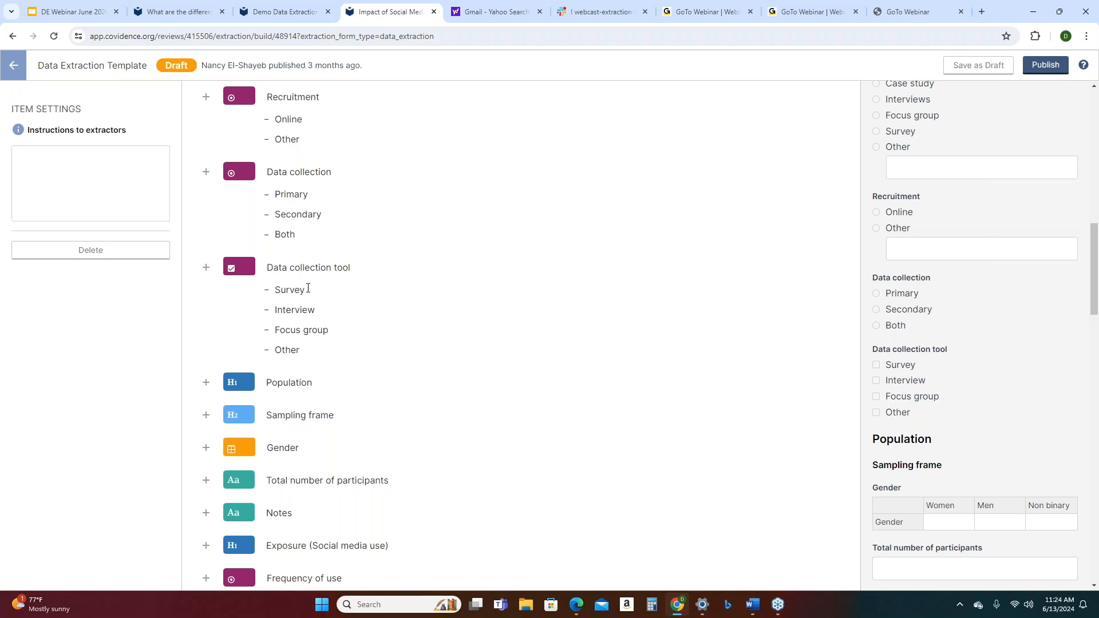
# - Add a "Semi Structured" option after Survey in the Data collection tool checkboxes
pyautogui.click(287, 269)
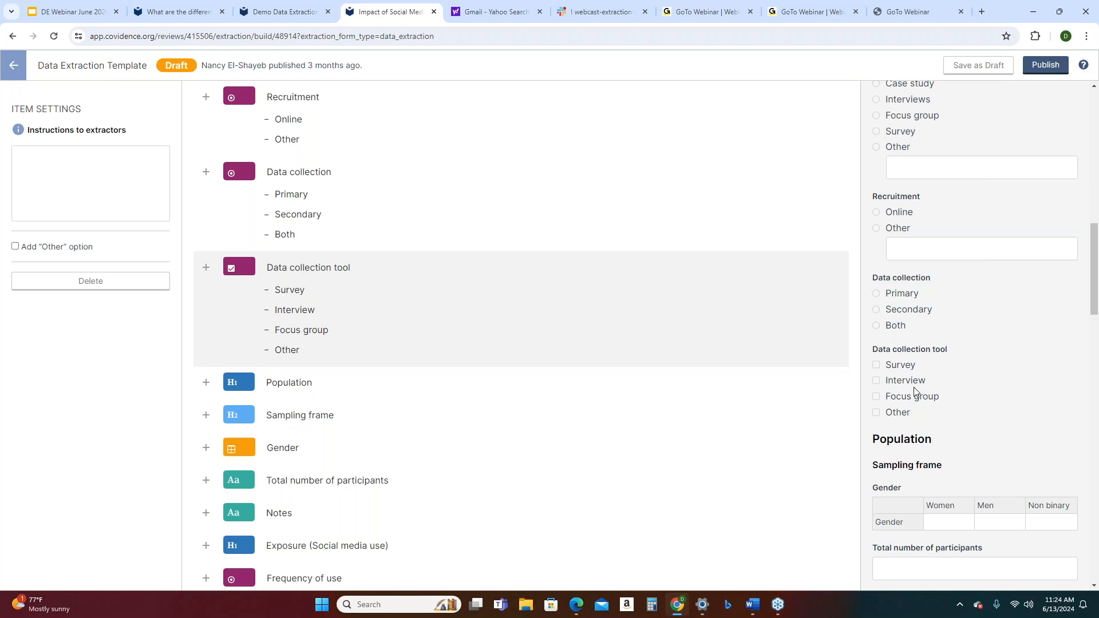
pyautogui.press('Return')
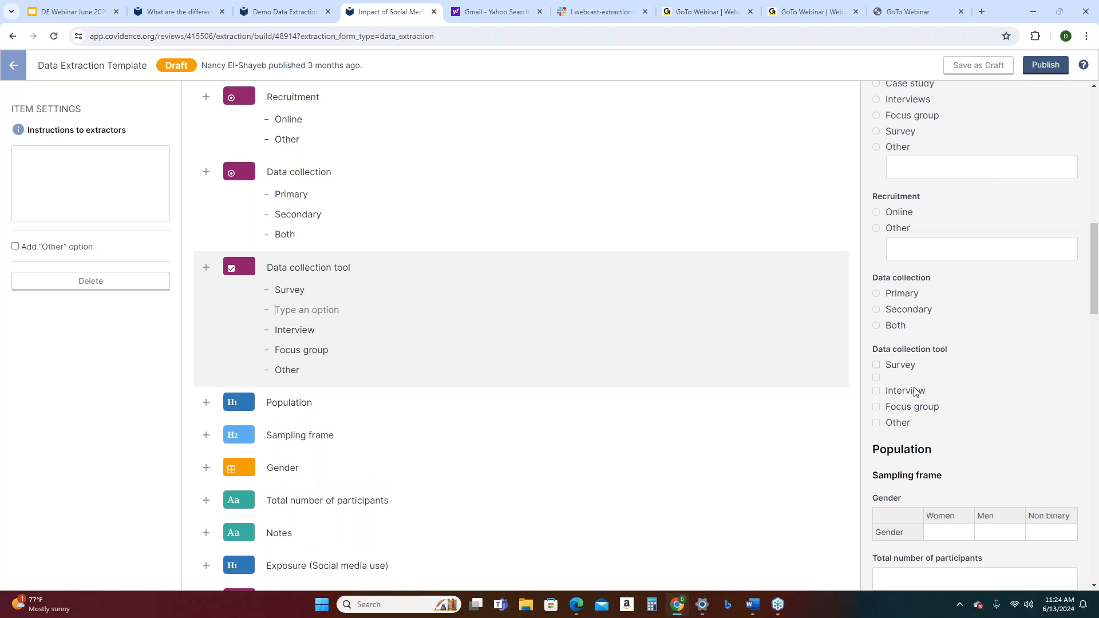
pyautogui.write('Sme')
pyautogui.press('BackSpace')
pyautogui.press('BackSpace')
pyautogui.write('em')
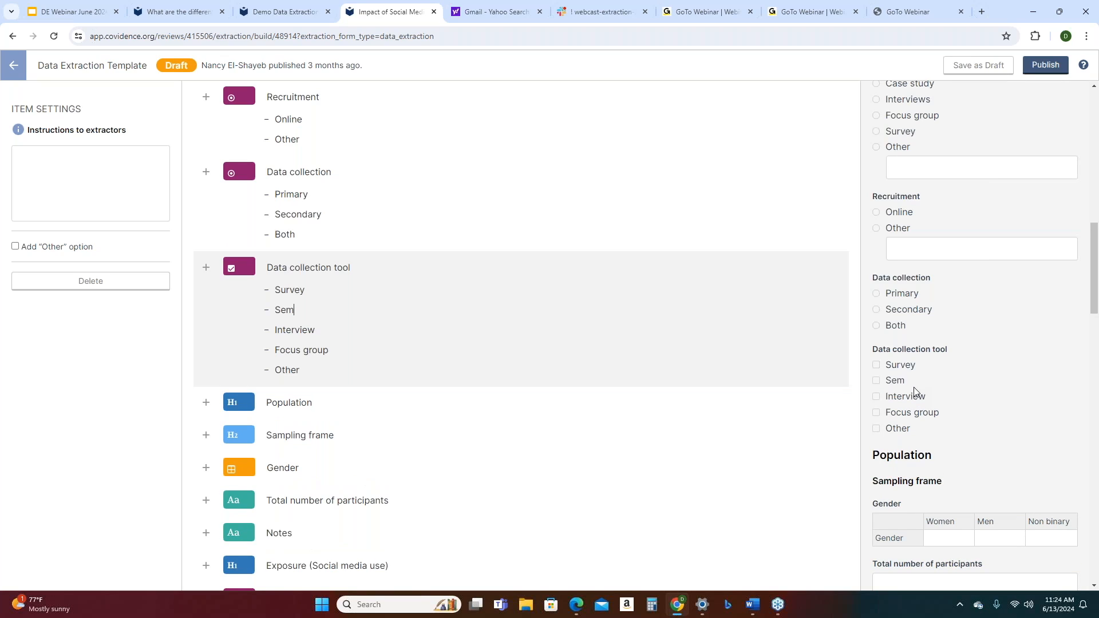
pyautogui.write('i Structured')
# - View the item types, including Table, that can be added after the Gender table in the Population section
pyautogui.scroll(-3, 216, 318)
pyautogui.click(207, 297)
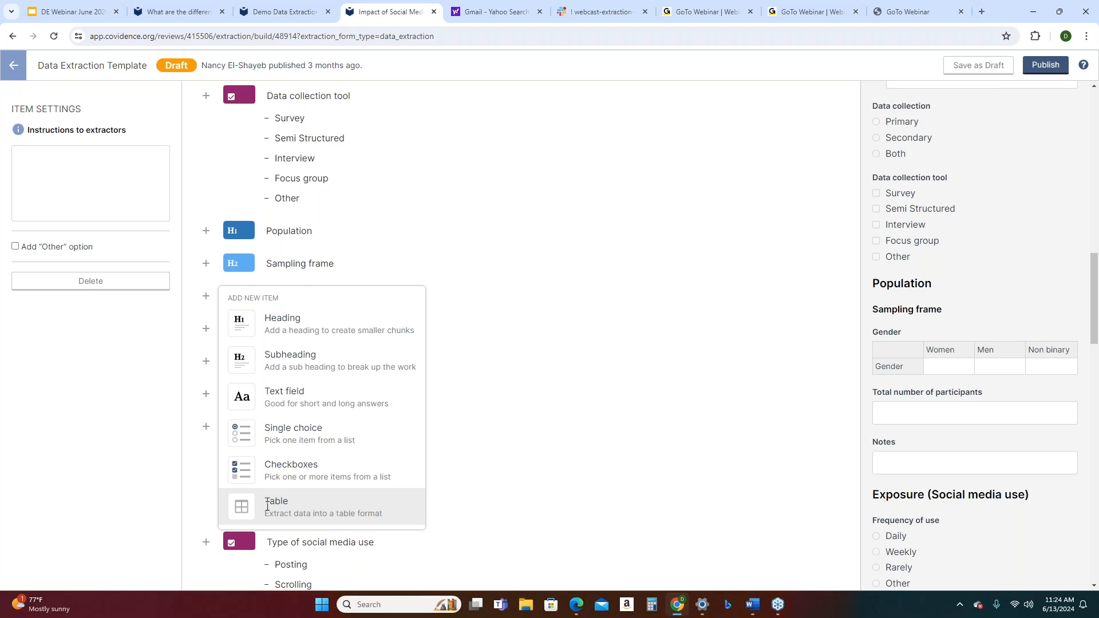
pyautogui.click(481, 432)
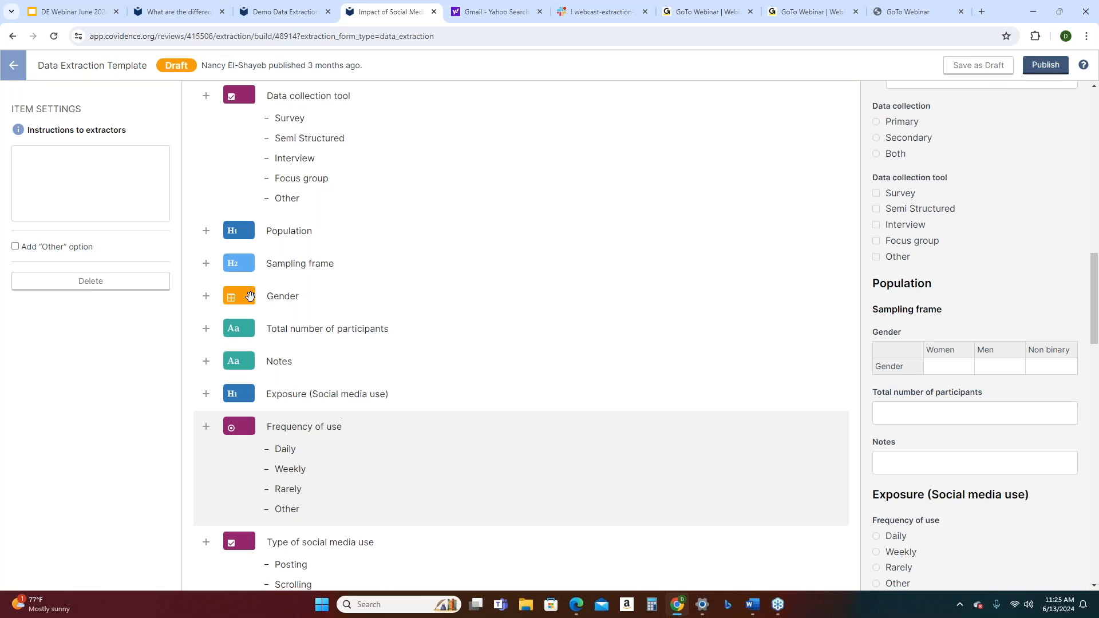
# - Add an "other" column and a further column without a heading to the Gender table
pyautogui.click(265, 301)
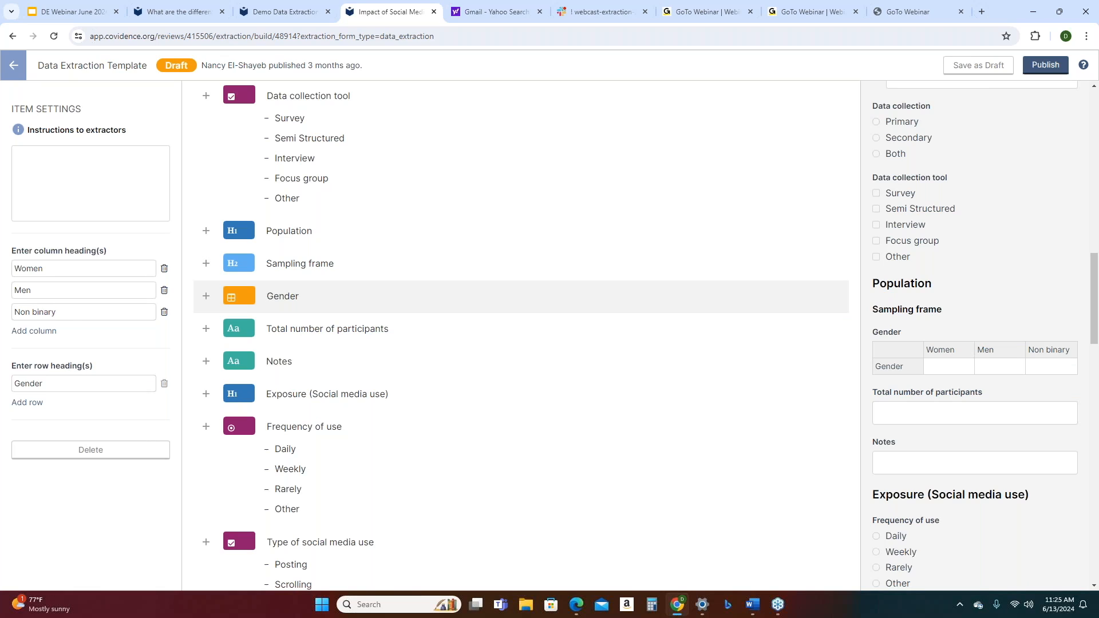
pyautogui.click(34, 331)
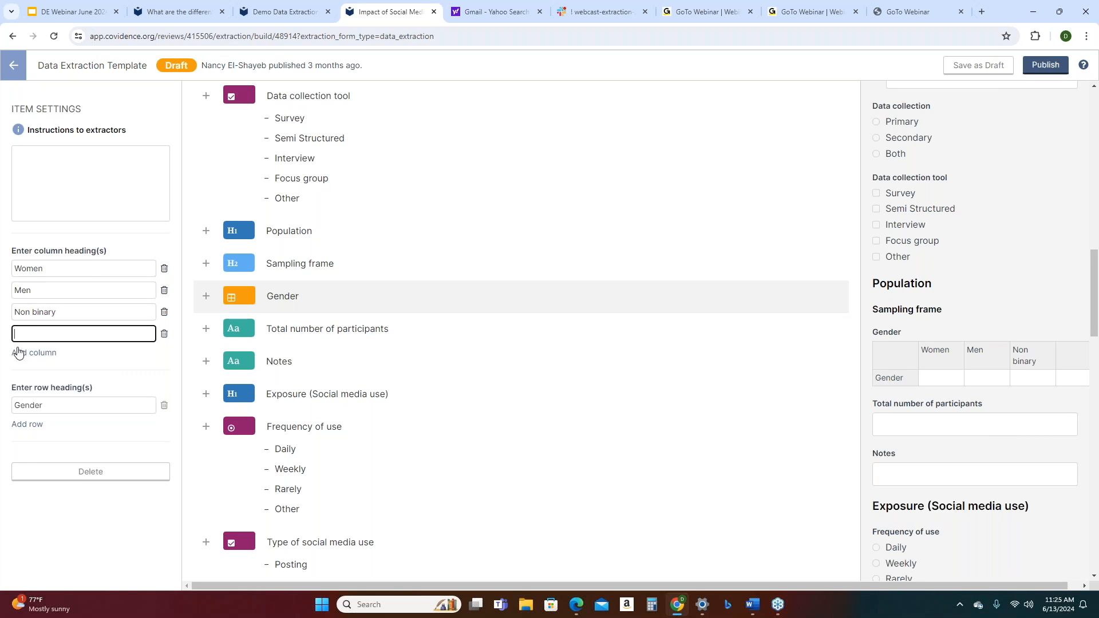
pyautogui.write('ther')
pyautogui.click(38, 353)
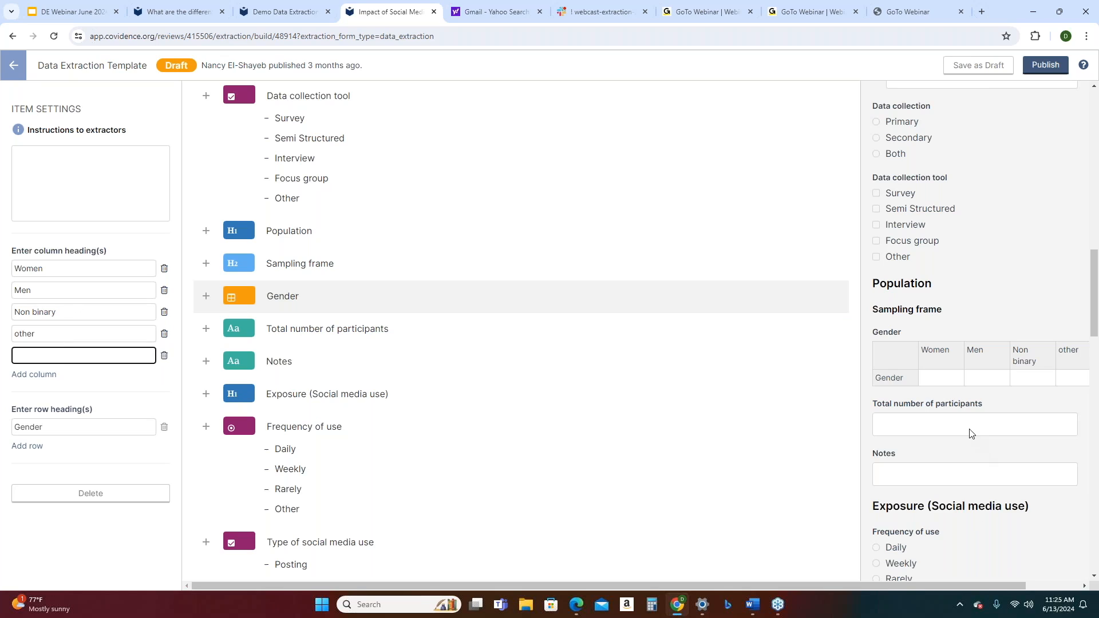
# - Add three rows headed Height, Weight and Race to the Gender table
pyautogui.click(28, 445)
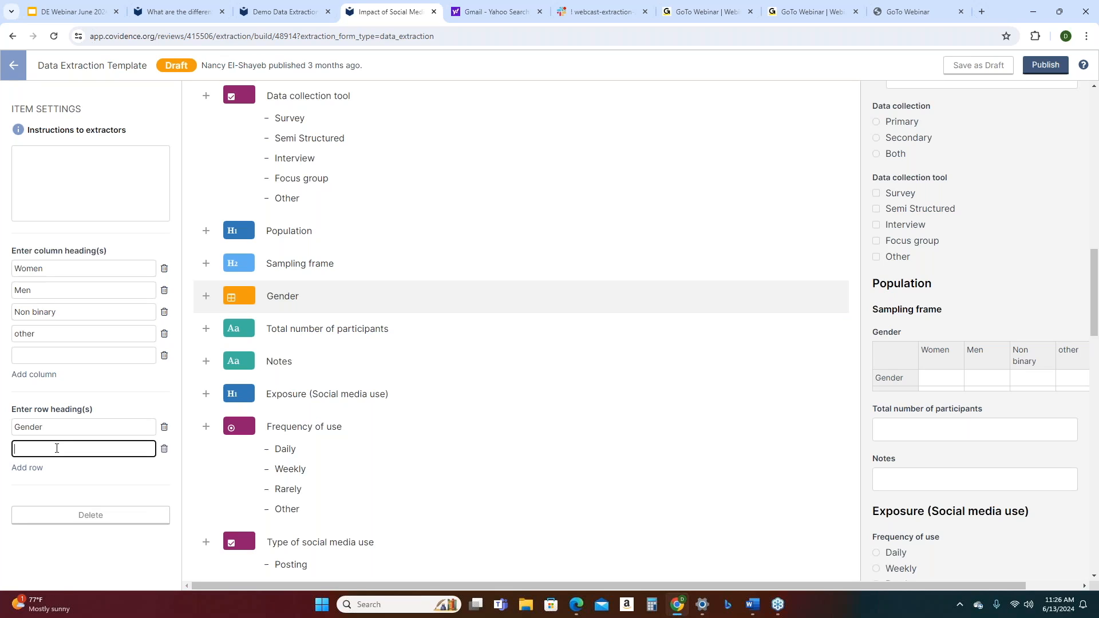
pyautogui.write('He')
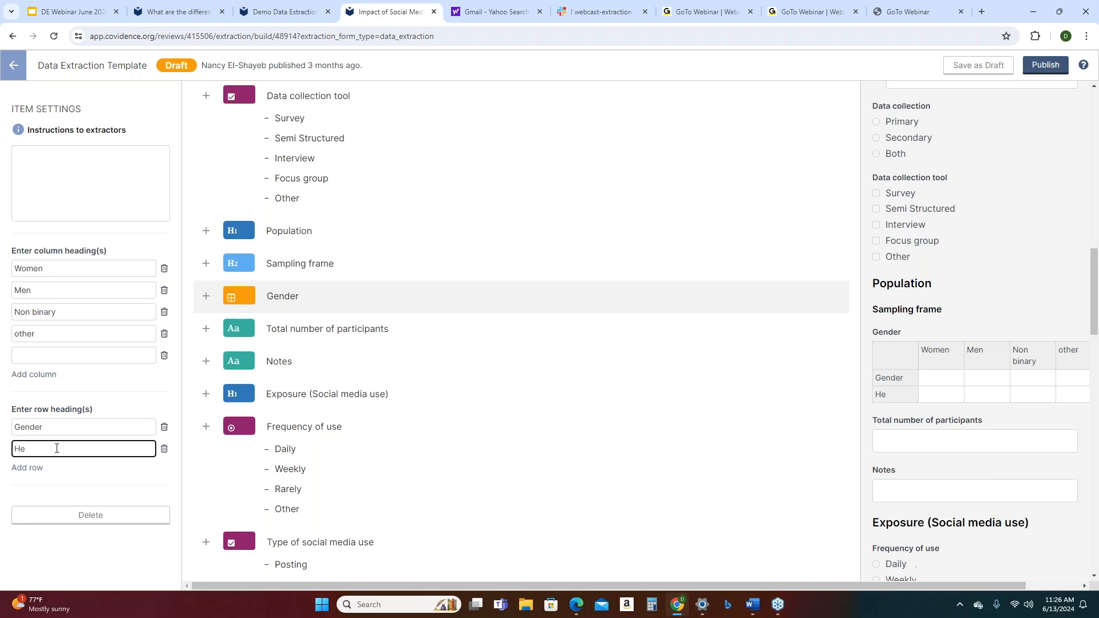
pyautogui.write('ight')
pyautogui.click(35, 469)
pyautogui.write('We')
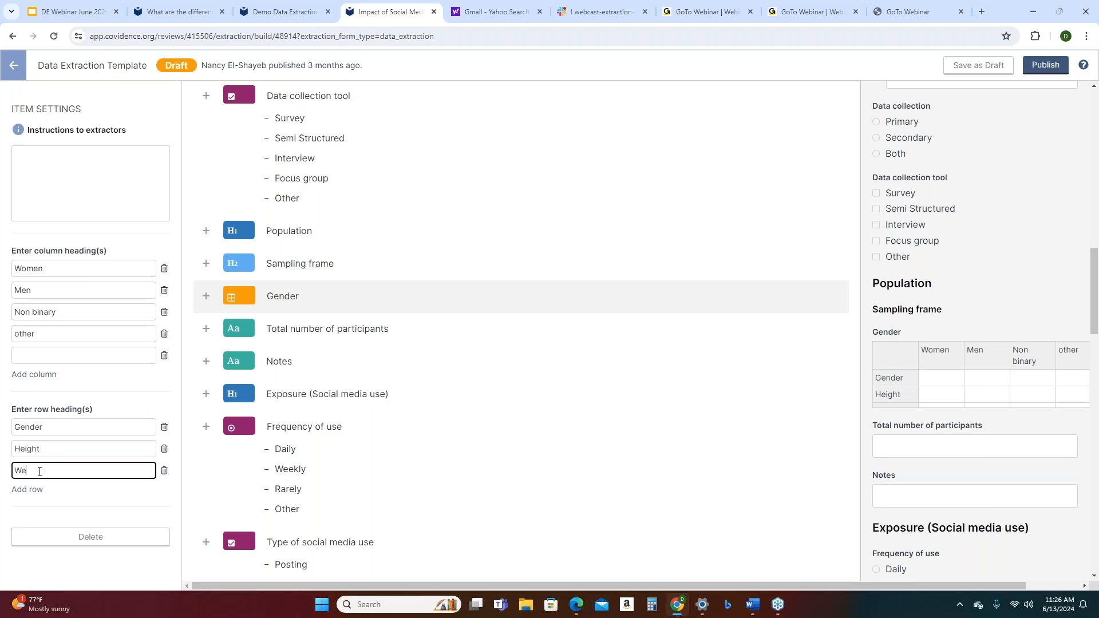
pyautogui.write('ight')
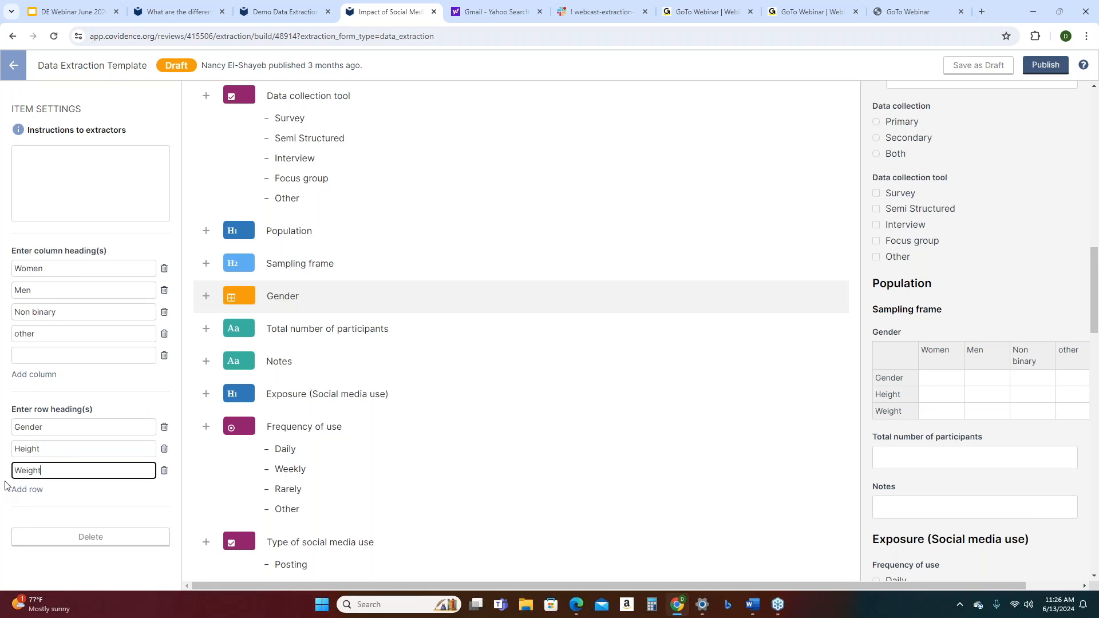
pyautogui.click(28, 490)
pyautogui.write('Race')
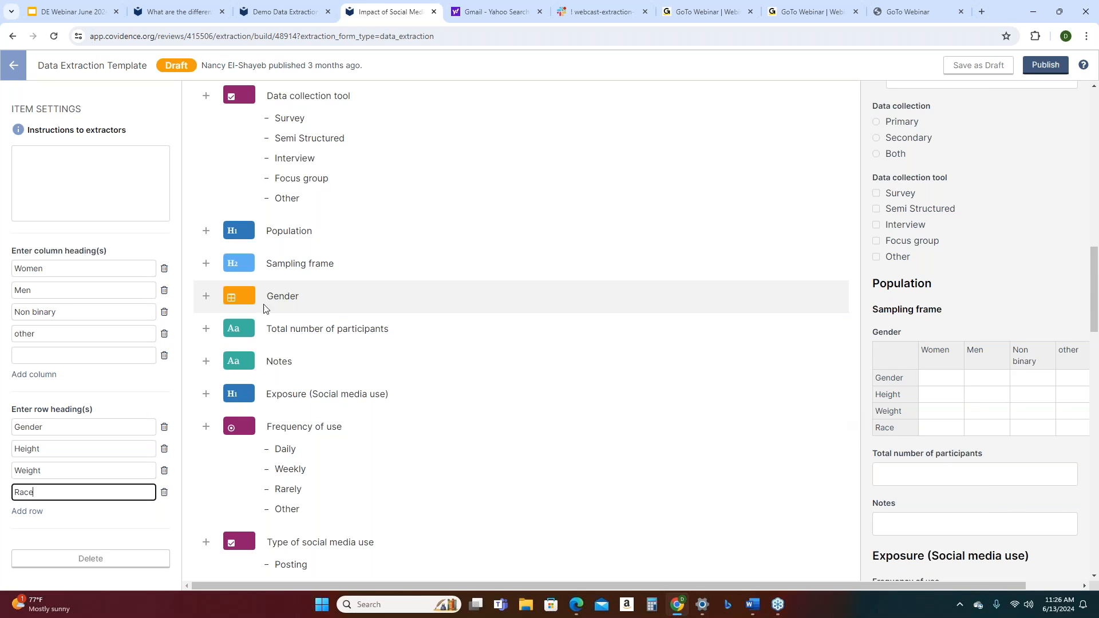
# - Retitle the "General information" heading at the start of the template as "General Information"
pyautogui.scroll(10, 336, 319)
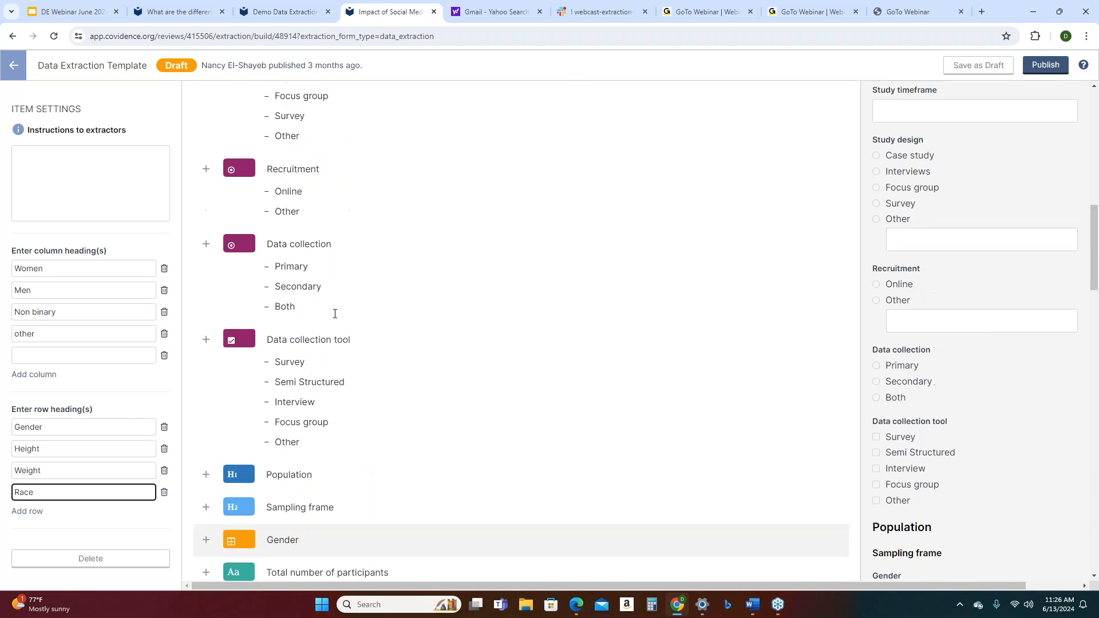
pyautogui.scroll(5, 342, 309)
pyautogui.click(395, 185)
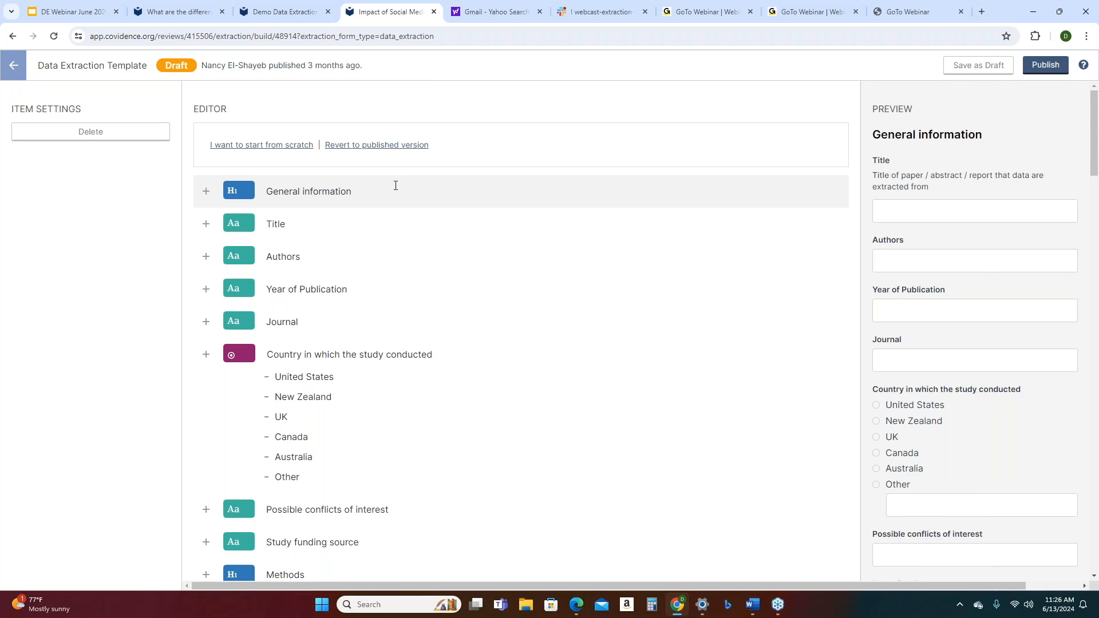
pyautogui.press('BackSpace')
pyautogui.press('BackSpace')
pyautogui.press('BackSpace')
pyautogui.press('BackSpace')
pyautogui.press('BackSpace')
pyautogui.press('BackSpace')
pyautogui.press('BackSpace')
pyautogui.press('BackSpace')
pyautogui.press('BackSpace')
pyautogui.press('BackSpace')
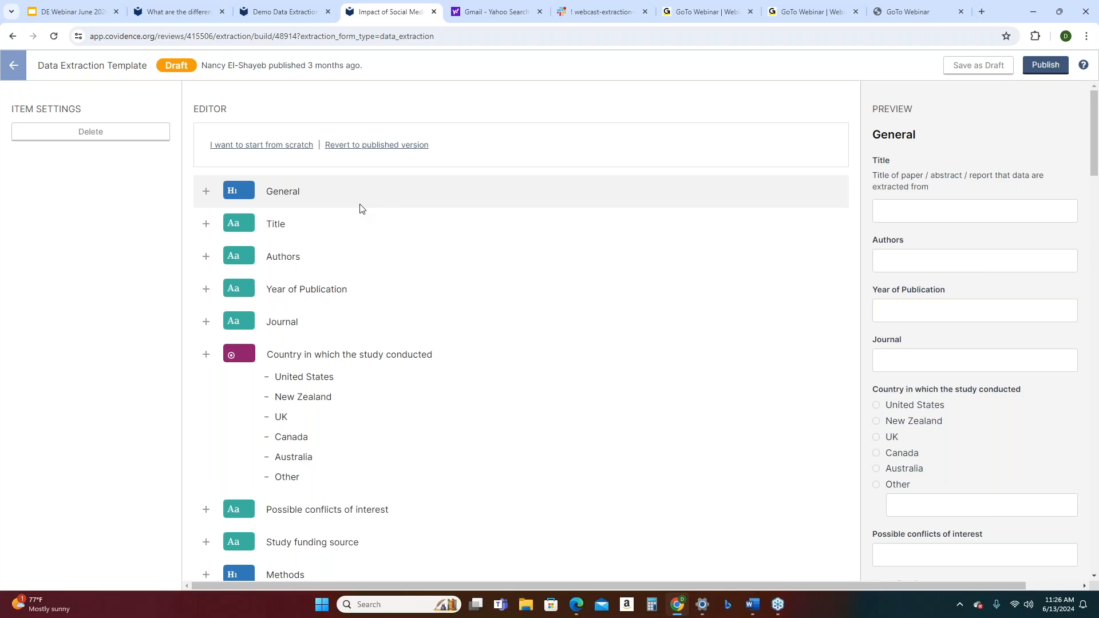
pyautogui.write('If')
pyautogui.write('nfo')
pyautogui.press('BackSpace')
pyautogui.press('BackSpace')
pyautogui.write('ral Information')
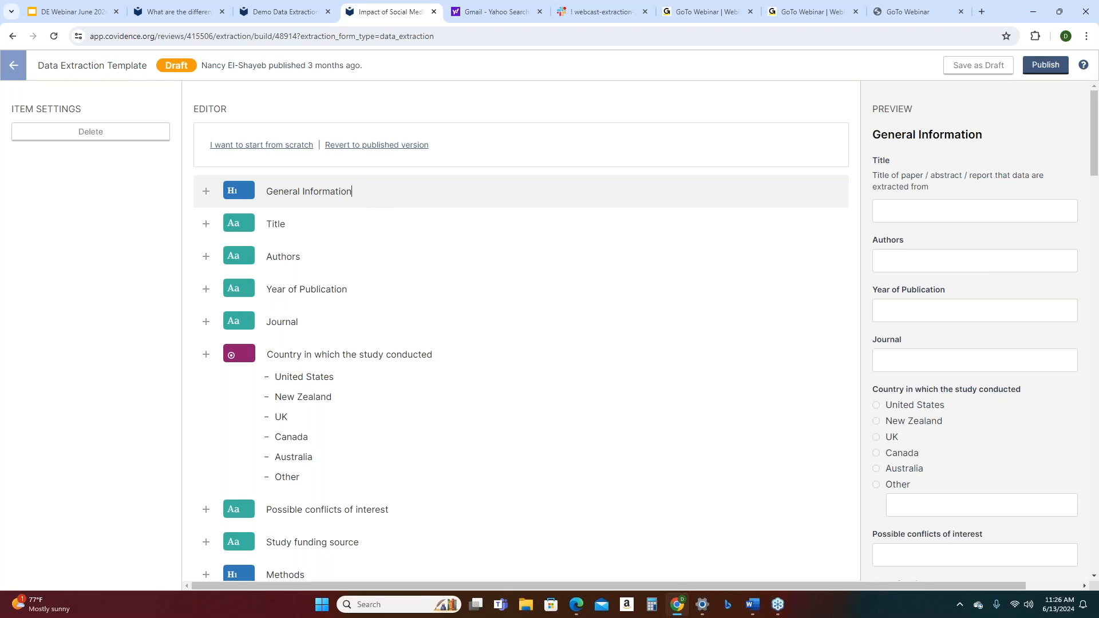
# - Append "within 50 characters" to the extractor instructions of the Title item
pyautogui.click(331, 228)
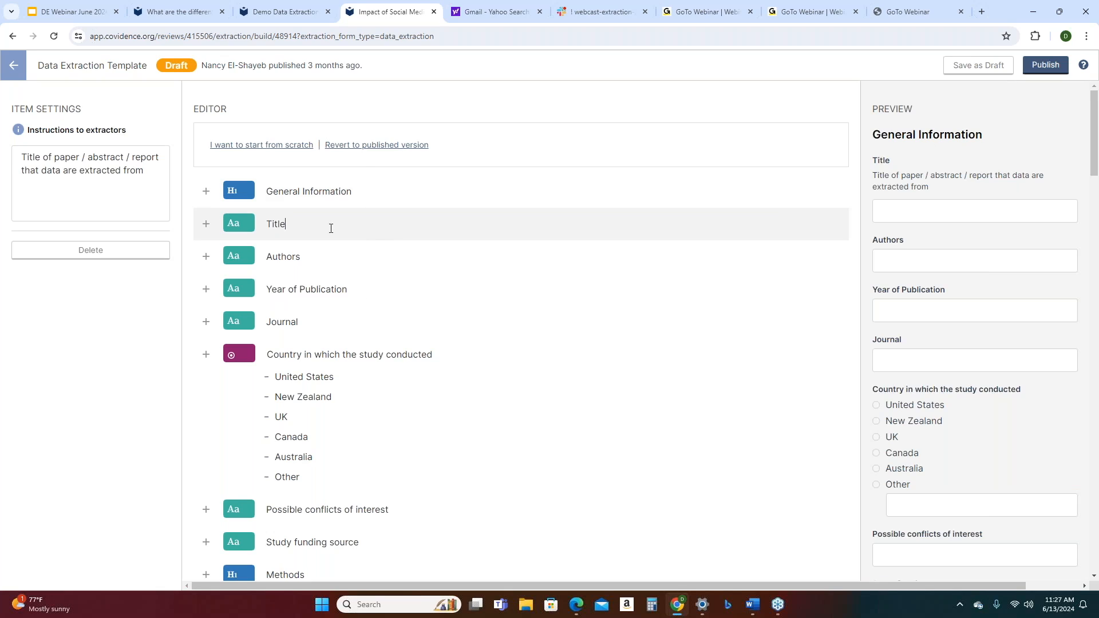
pyautogui.write('tytyty')
pyautogui.press('BackSpace')
pyautogui.press('BackSpace')
pyautogui.press('BackSpace')
pyautogui.press('BackSpace')
pyautogui.press('BackSpace')
pyautogui.click(161, 179)
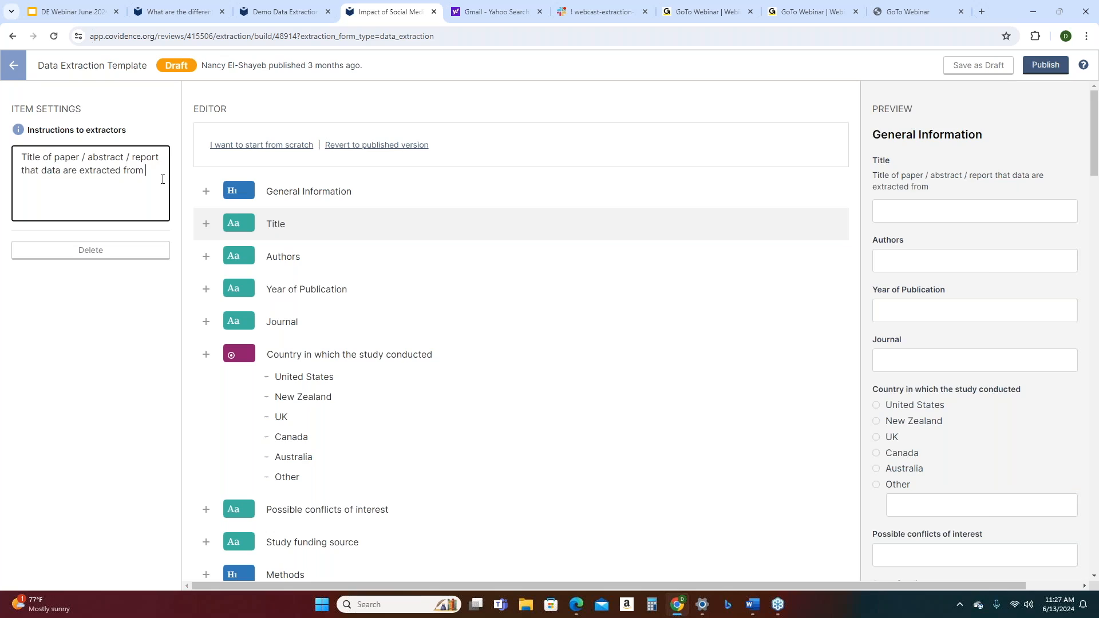
pyautogui.write('within 50 characters')
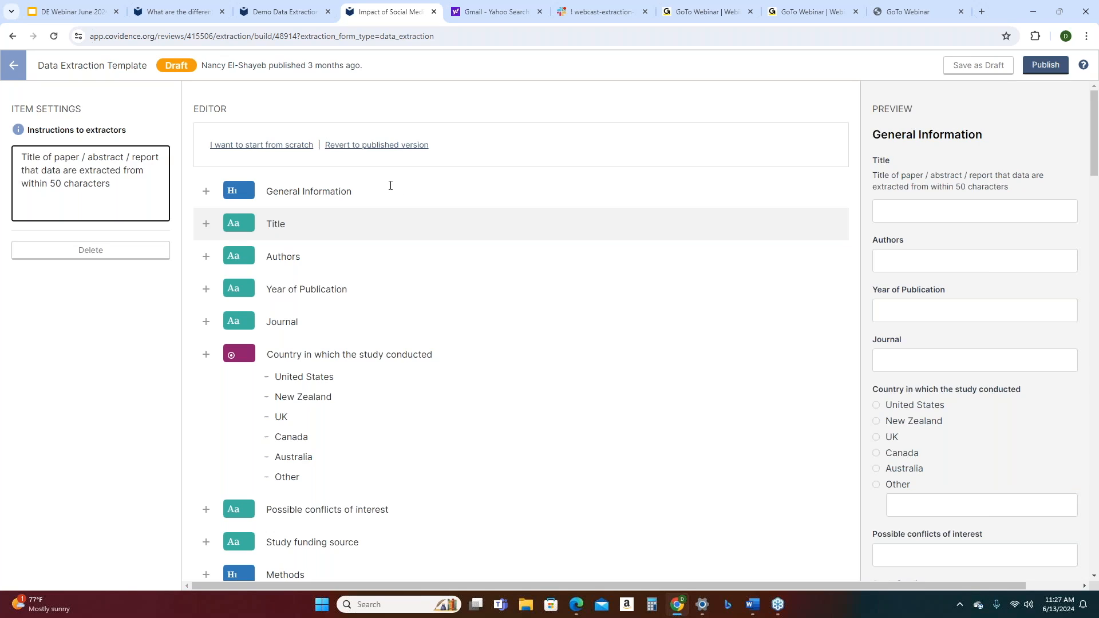
pyautogui.moveTo(321, 193); pyautogui.dragTo(269, 191)
pyautogui.moveTo(269, 225)
pyautogui.mouseDown()
pyautogui.moveTo(266, 320)
pyautogui.moveTo(291, 328)
pyautogui.moveTo(269, 222)
pyautogui.mouseUp()
pyautogui.moveTo(233, 289); pyautogui.dragTo(261, 302)
# - Leave the data extraction template and return to the review's Extraction page without saving the edits
pyautogui.click(12, 36)
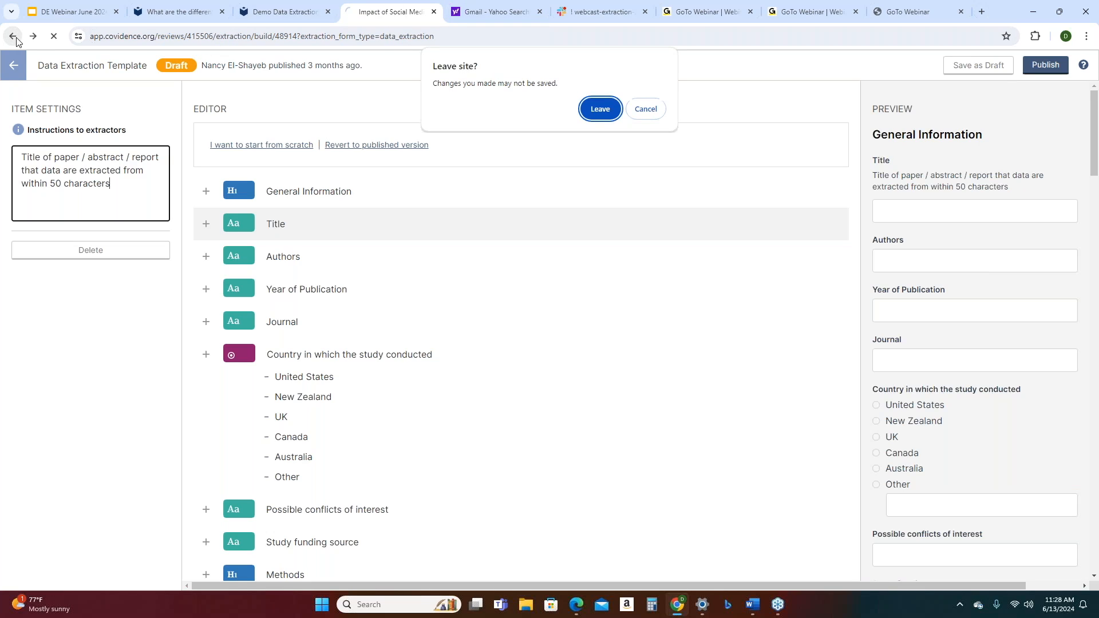
pyautogui.click(611, 115)
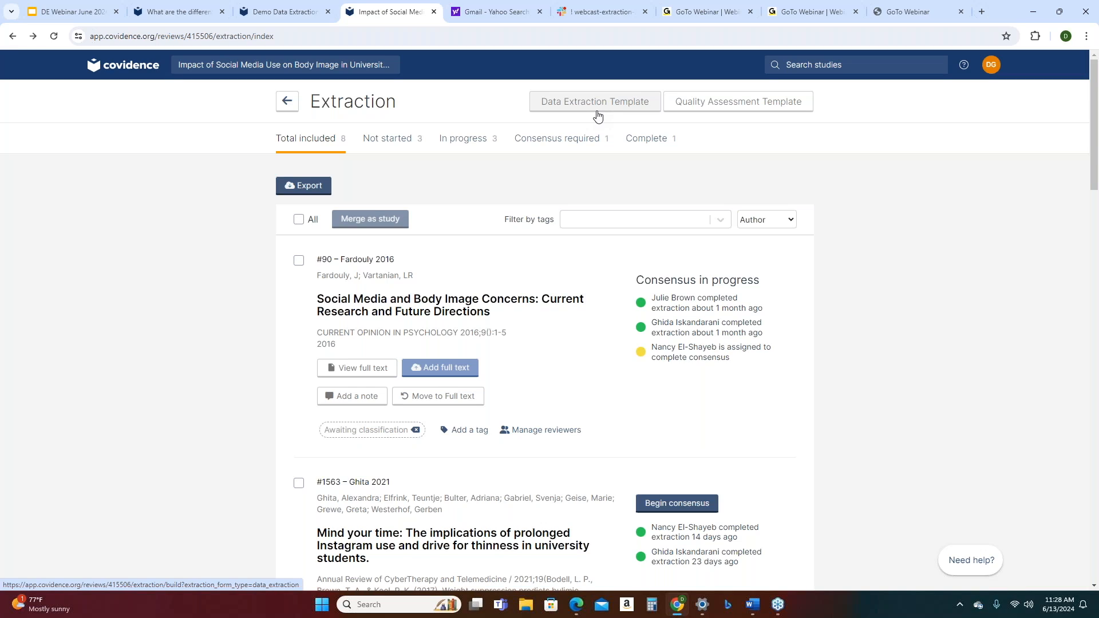
# - View the extraction tool comparison in the settings of Demo Data Extraction 2 Review 06132024 and switch to the Questions slide in Google Slides
pyautogui.click(280, 11)
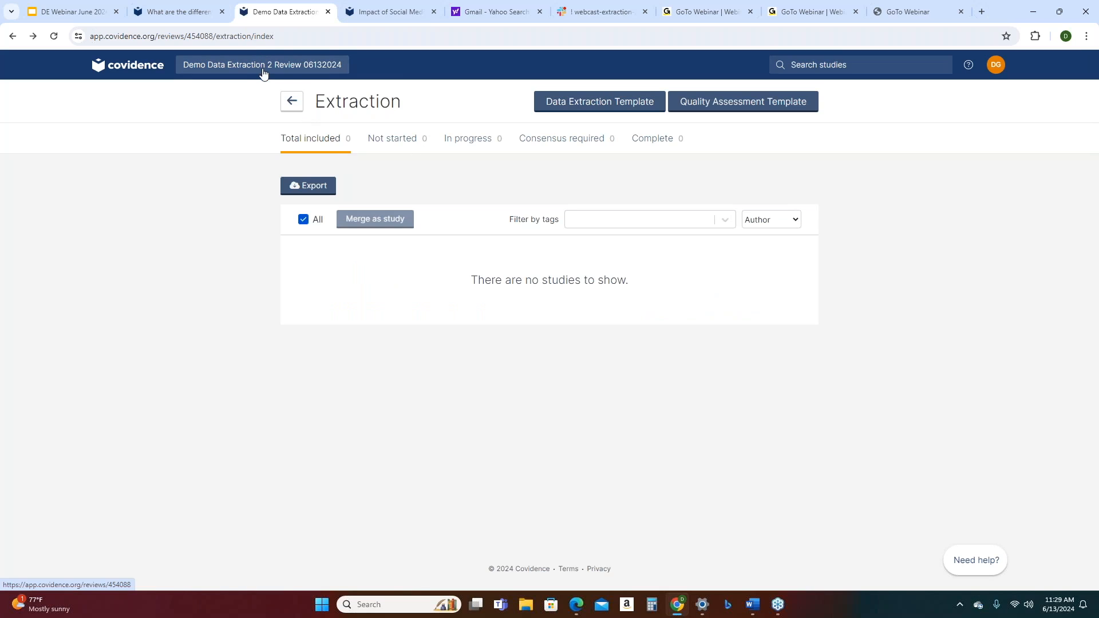
pyautogui.click(292, 101)
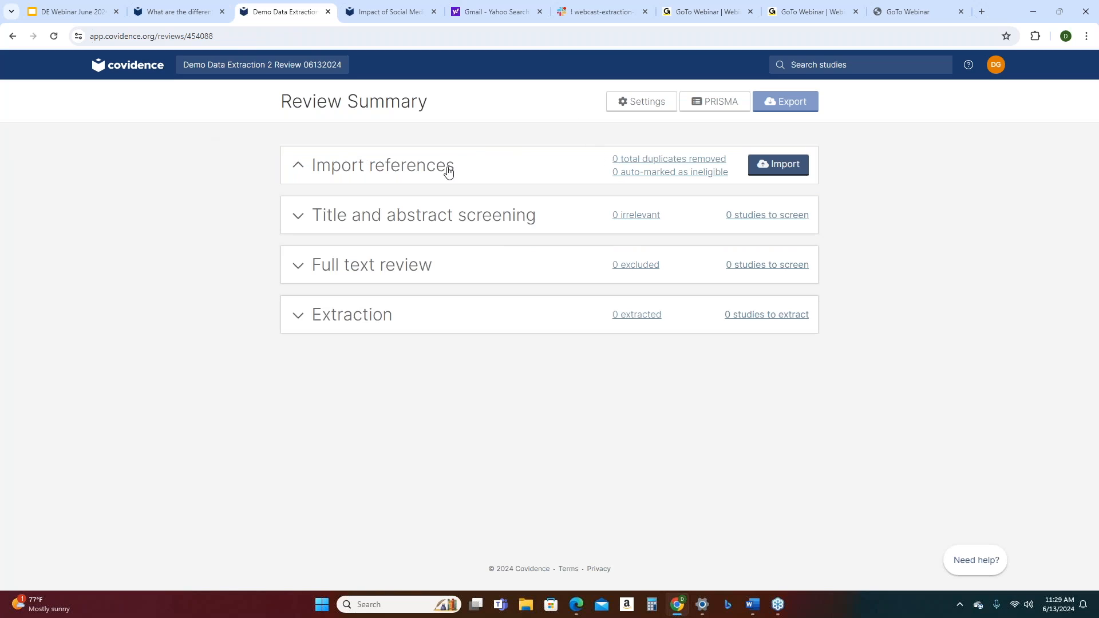
pyautogui.click(647, 107)
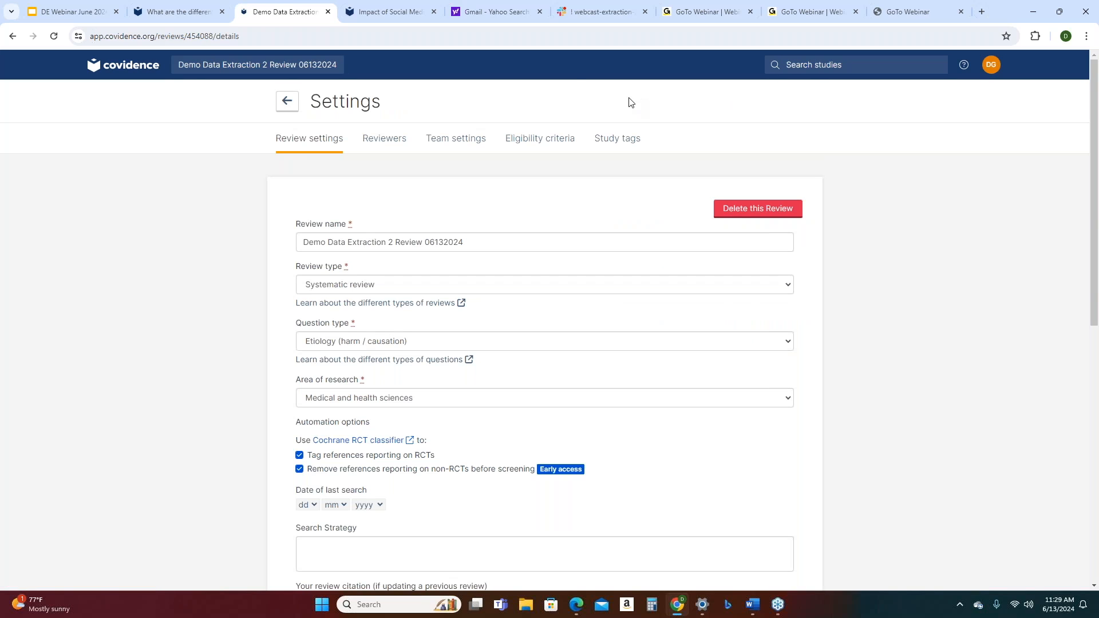
pyautogui.scroll(-9, 887, 309)
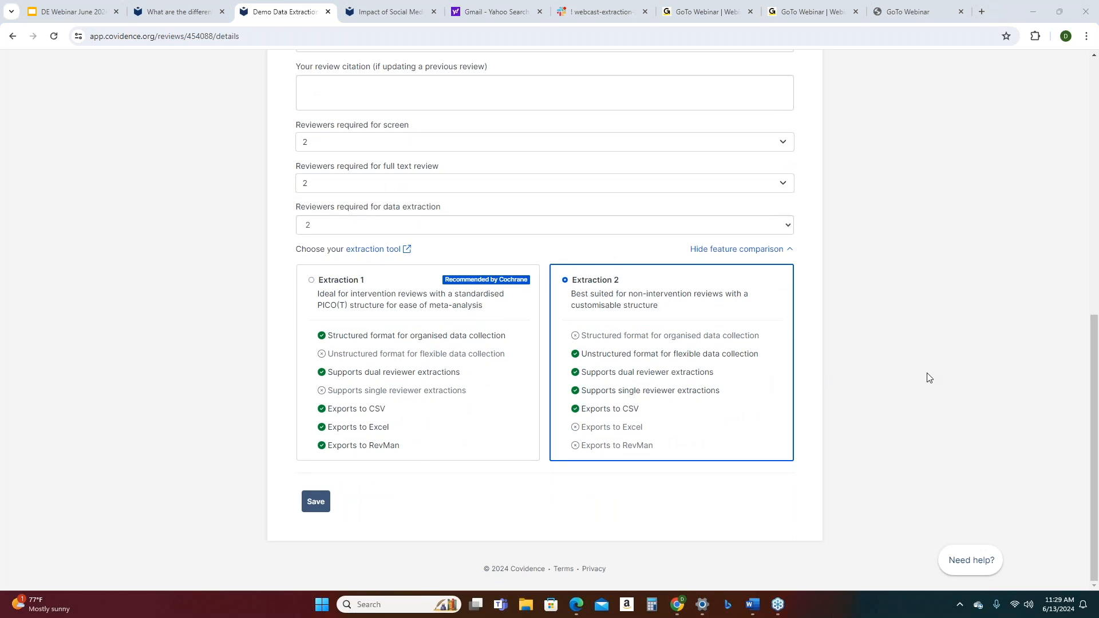
pyautogui.click(72, 12)
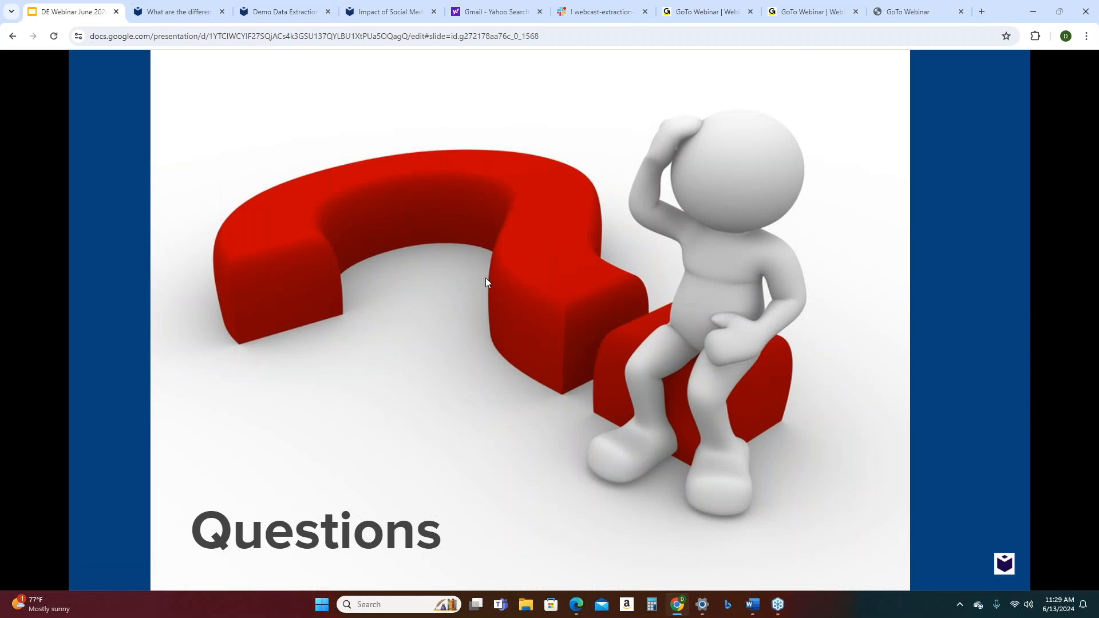
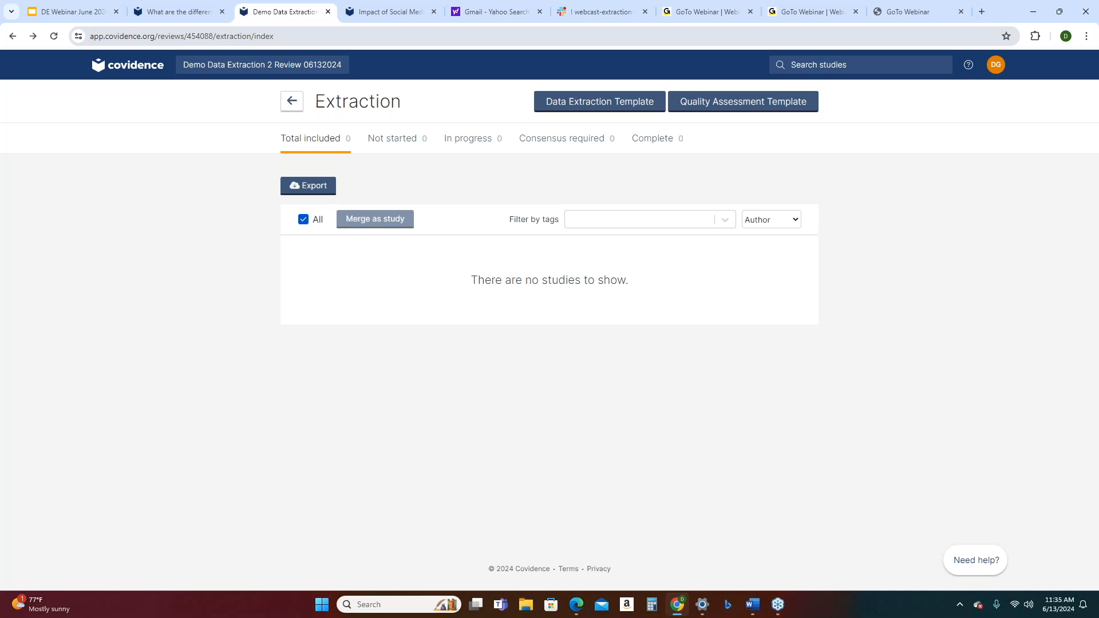
# - Open the default Quality Assessment Template of the Demo Data Extraction 2 review
pyautogui.click(560, 110)
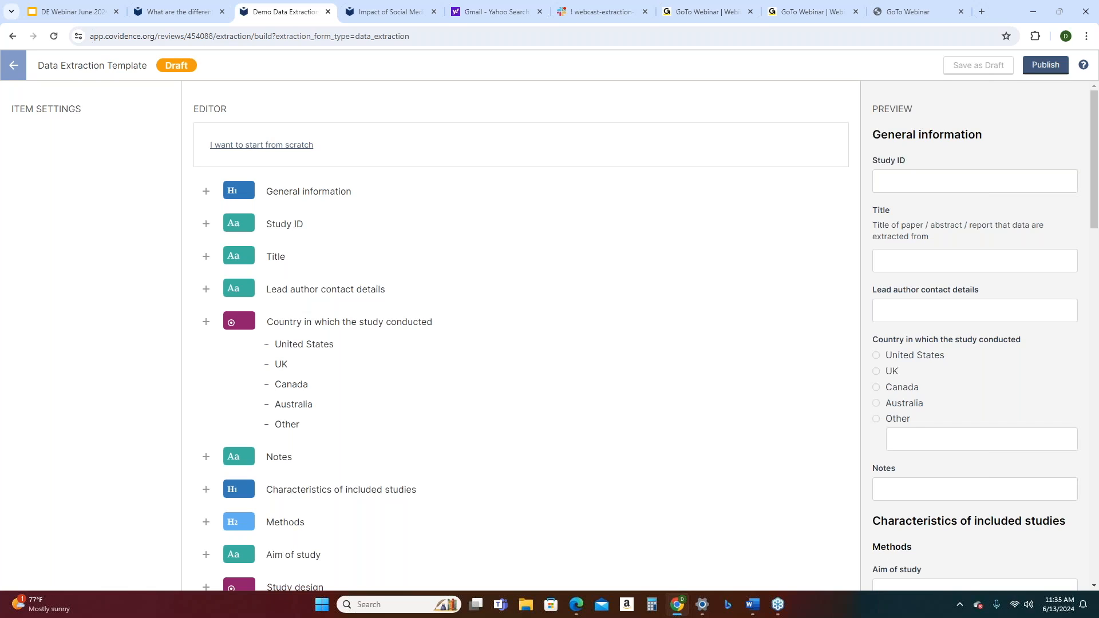
pyautogui.click(13, 36)
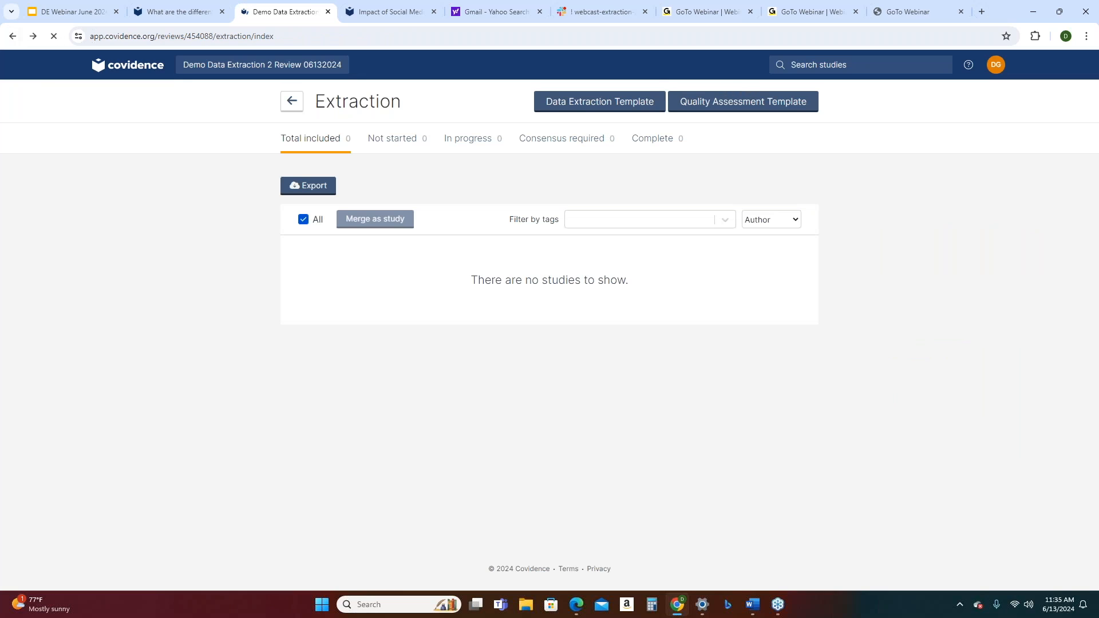
pyautogui.click(743, 101)
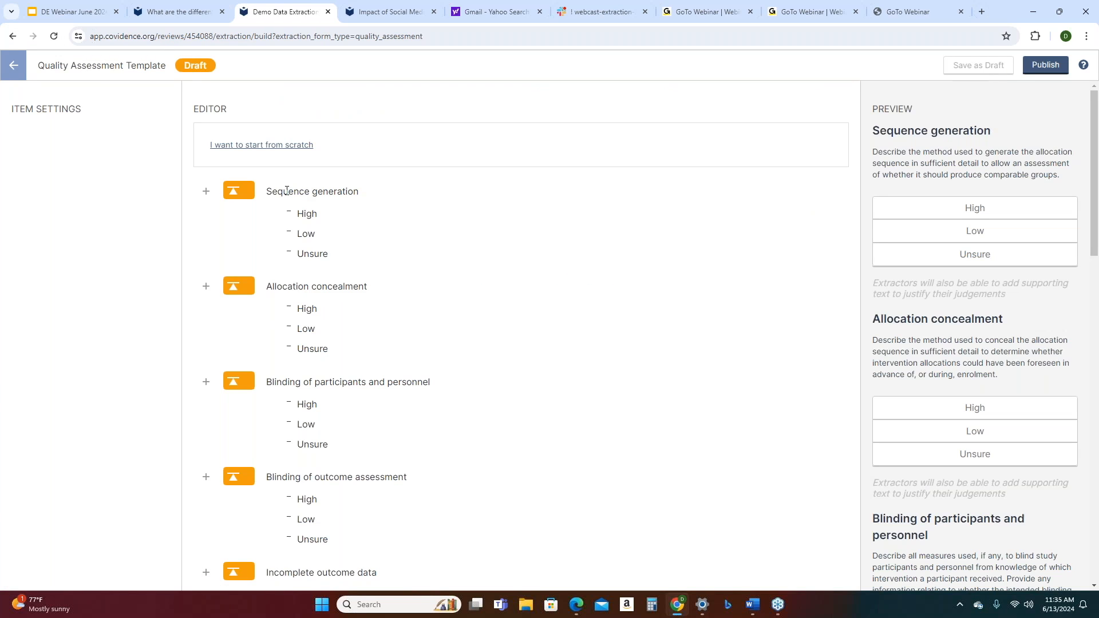
pyautogui.moveTo(250, 196)
pyautogui.mouseDown()
pyautogui.moveTo(395, 342)
pyautogui.moveTo(253, 342)
pyautogui.moveTo(440, 298)
pyautogui.moveTo(255, 196)
pyautogui.mouseUp()
pyautogui.moveTo(257, 292); pyautogui.dragTo(232, 298)
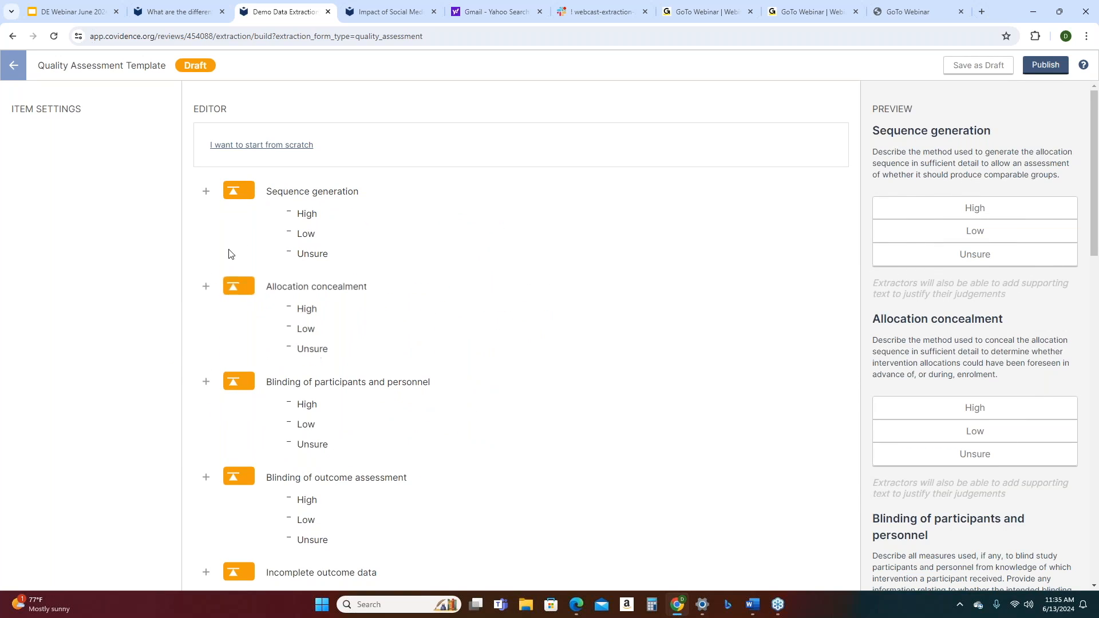
# - Add two blank domains after Sequence generation and move Sequence generation below Allocation concealment
pyautogui.click(209, 195)
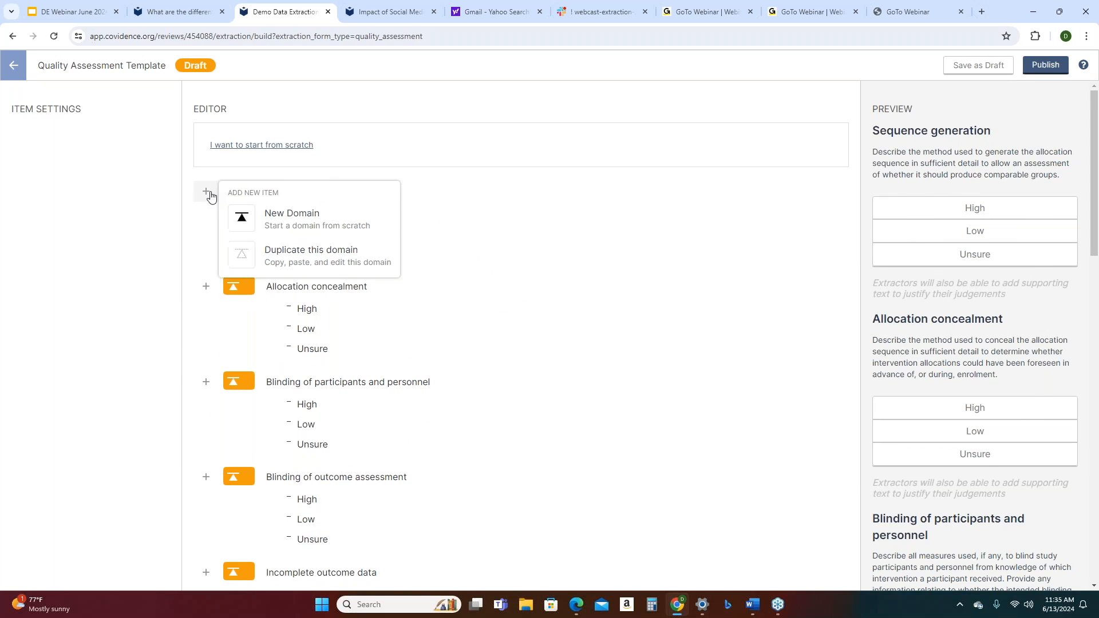
pyautogui.click(271, 224)
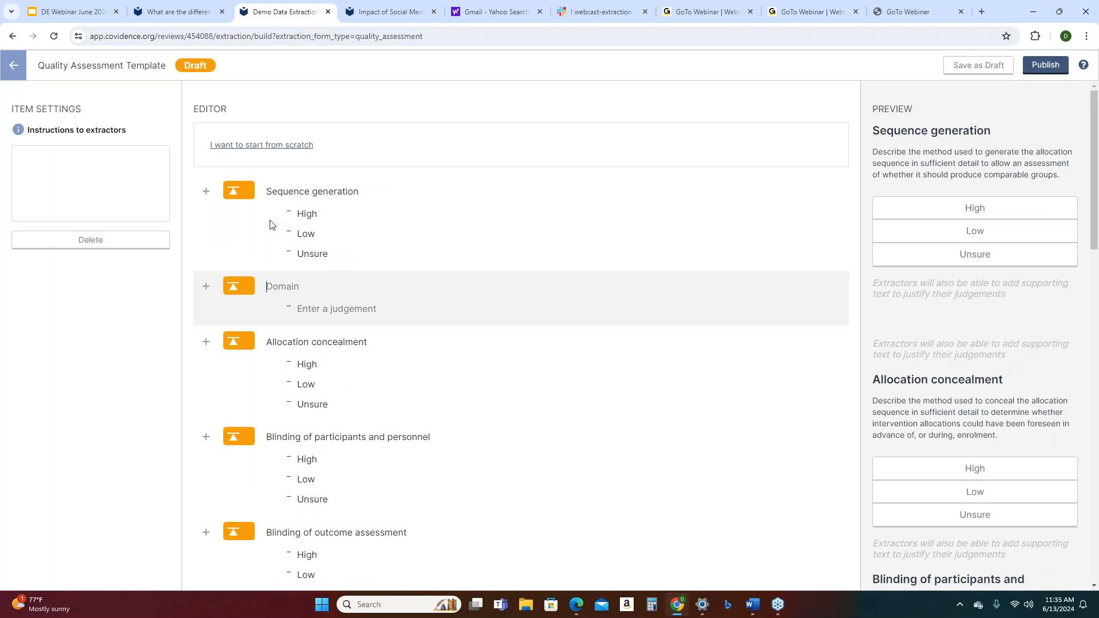
pyautogui.click(206, 286)
pyautogui.click(257, 353)
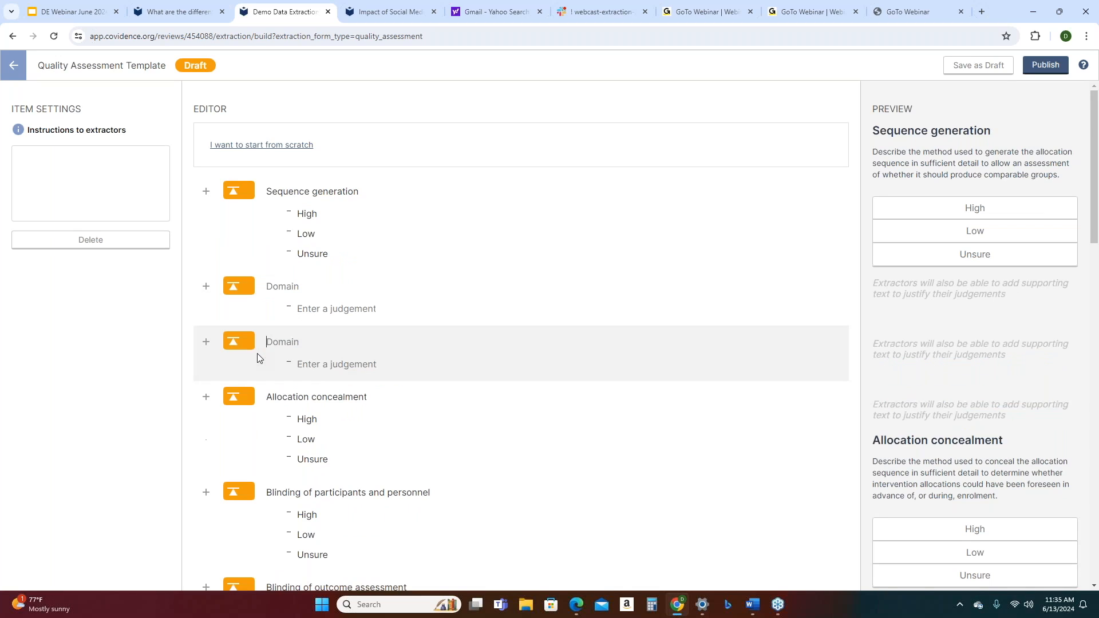
pyautogui.click(34, 163)
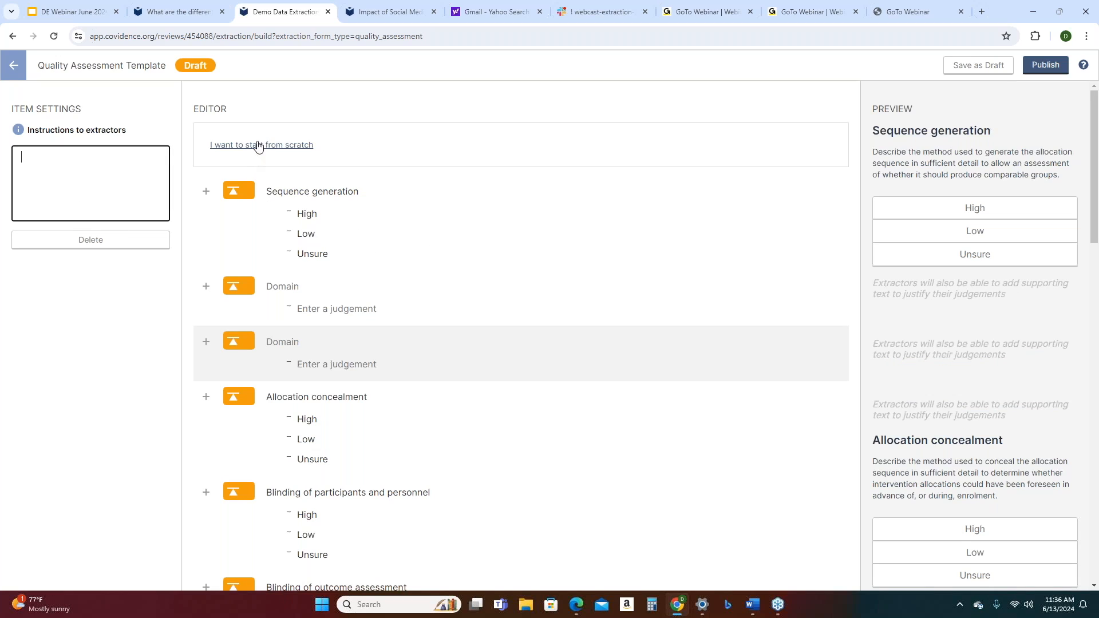
pyautogui.moveTo(230, 191); pyautogui.dragTo(335, 401)
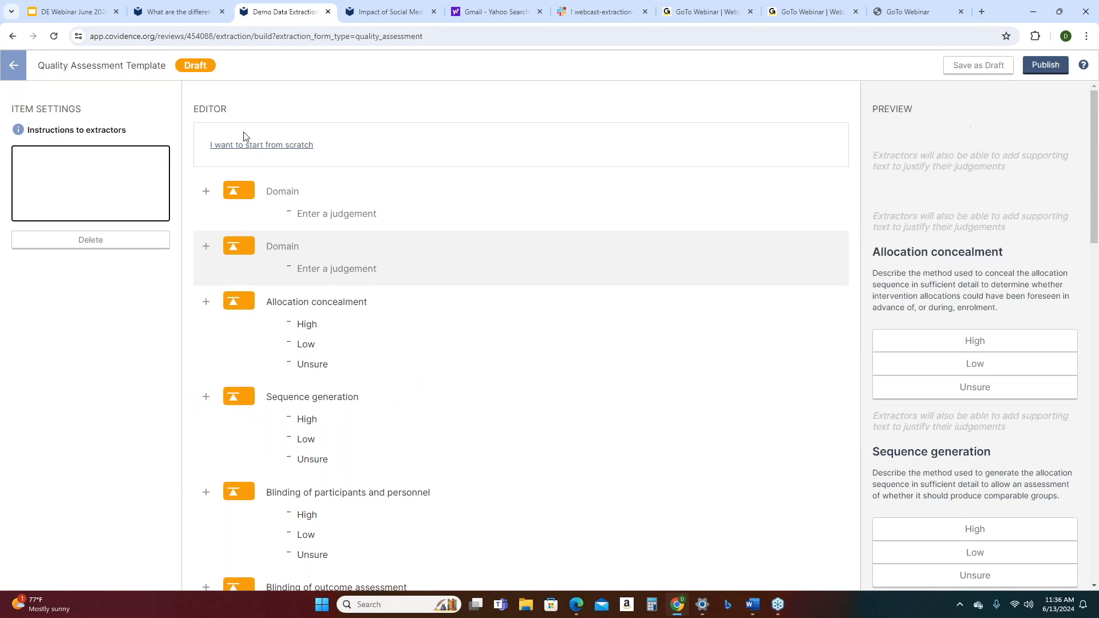
# - Start the quality assessment template from scratch, removing all its existing domains
pyautogui.click(258, 144)
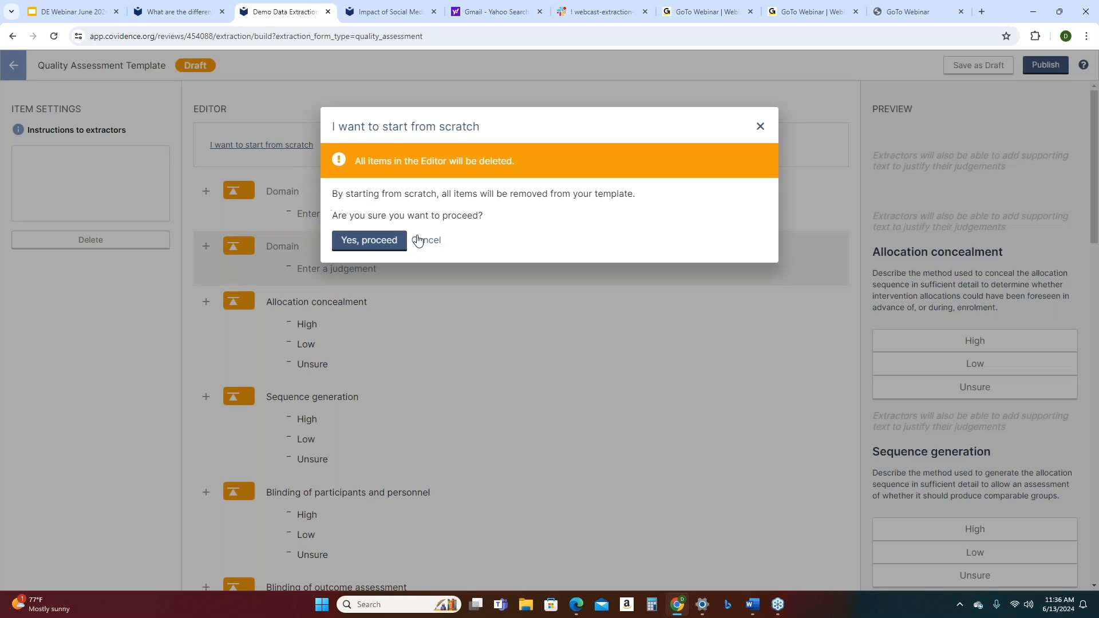
pyautogui.click(362, 239)
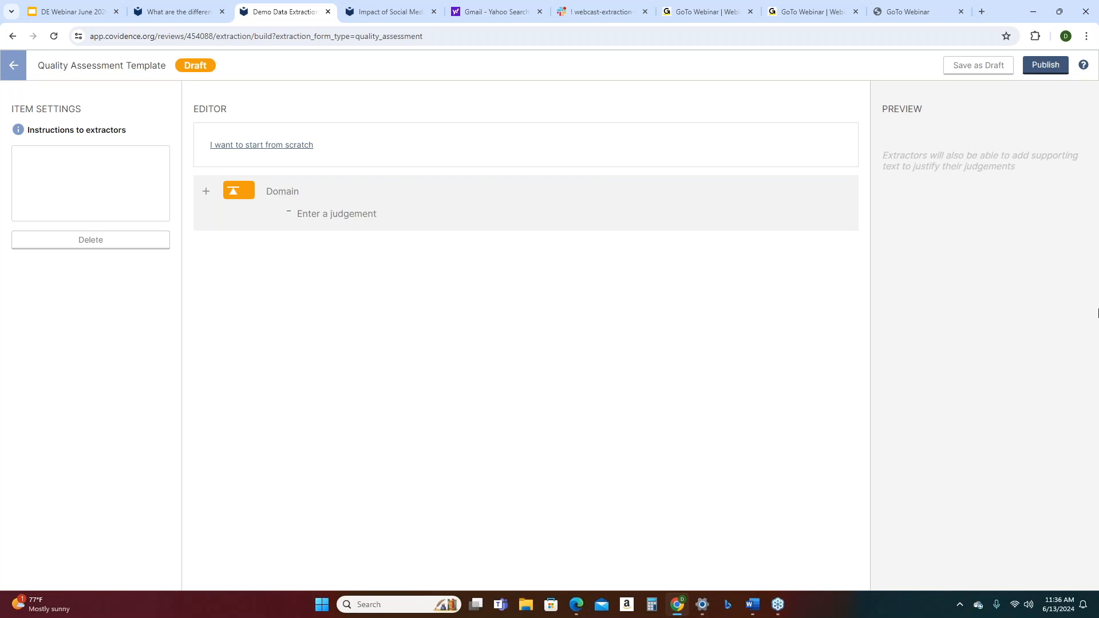
# - Examine the CASP Qualitative Studies Checklist domains, judgements and hints in the social media review's published quality assessment template
pyautogui.click(357, 12)
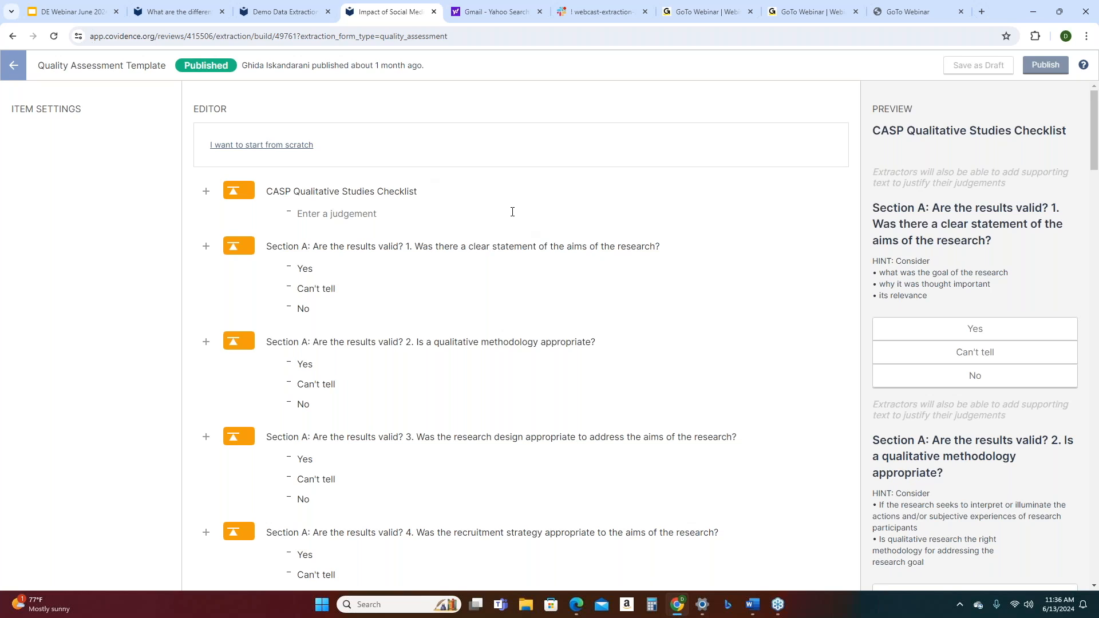
pyautogui.scroll(-1, 522, 265)
pyautogui.scroll(-1, 635, 336)
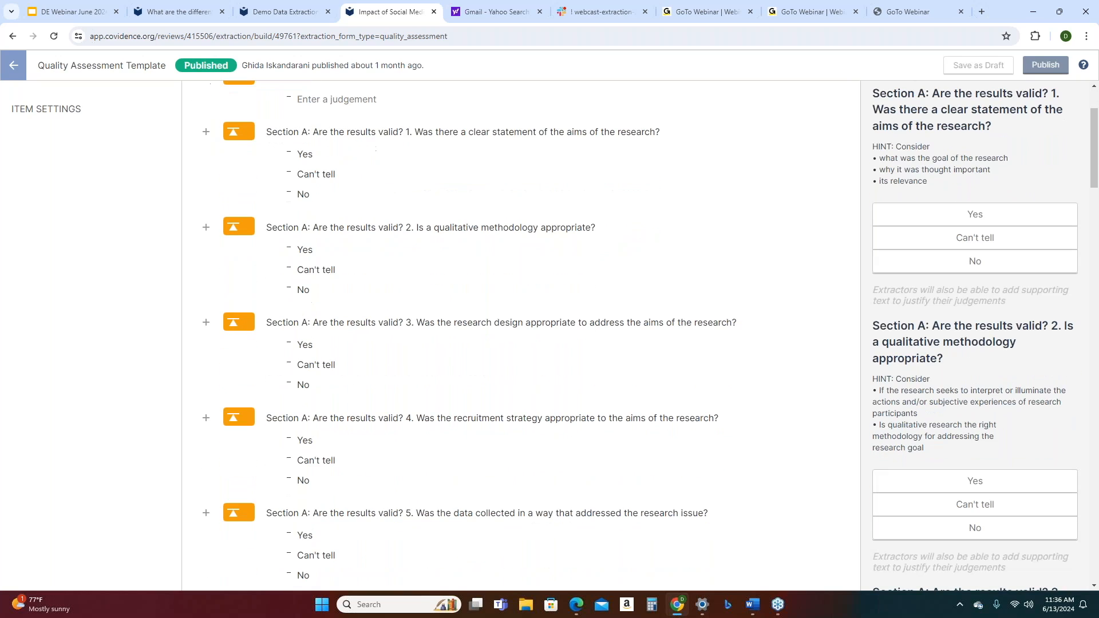
pyautogui.scroll(-7, 636, 335)
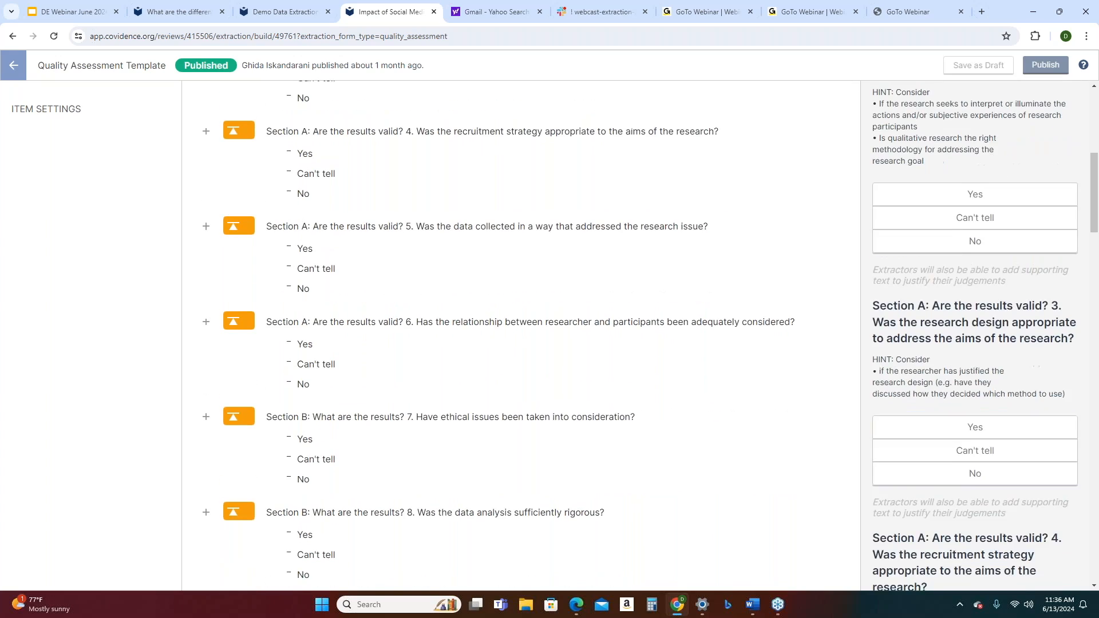
pyautogui.scroll(-6, 635, 335)
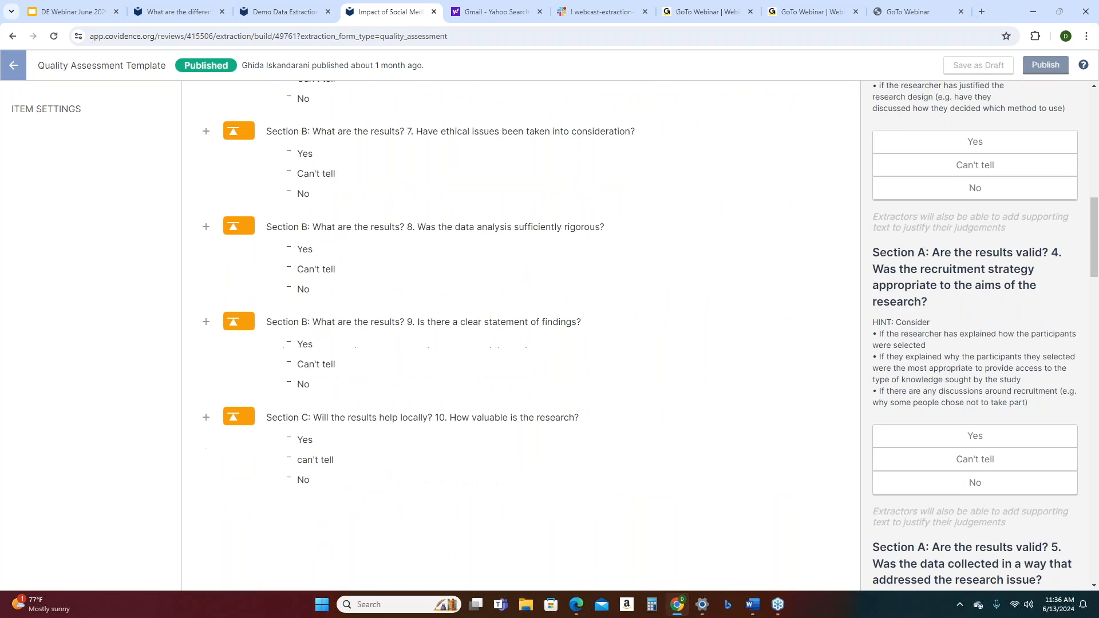
pyautogui.scroll(9, 525, 267)
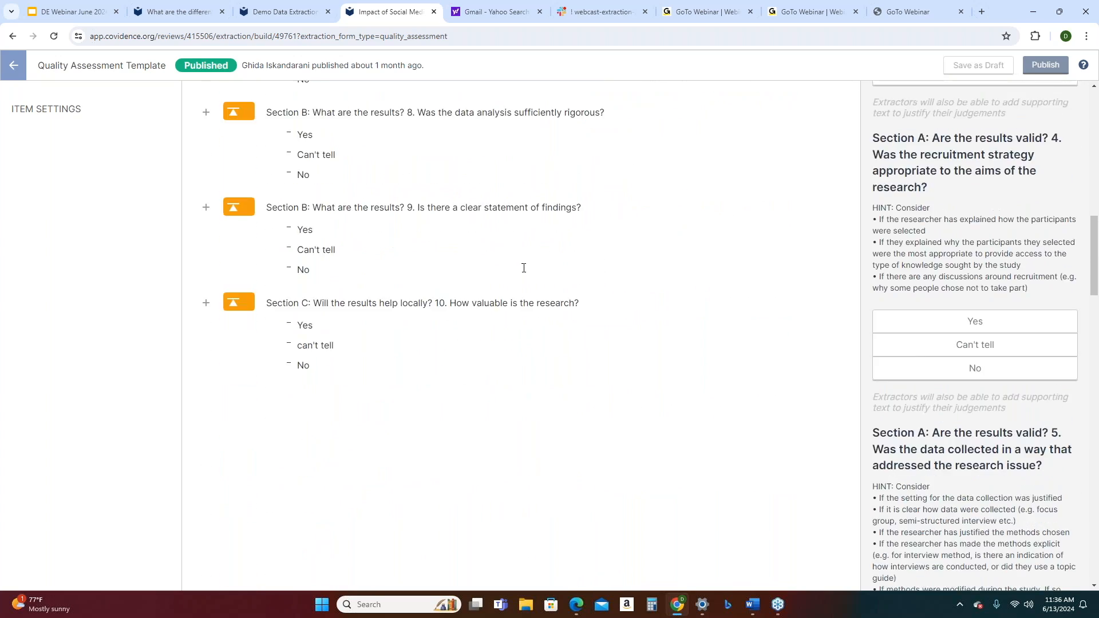
pyautogui.scroll(6, 525, 268)
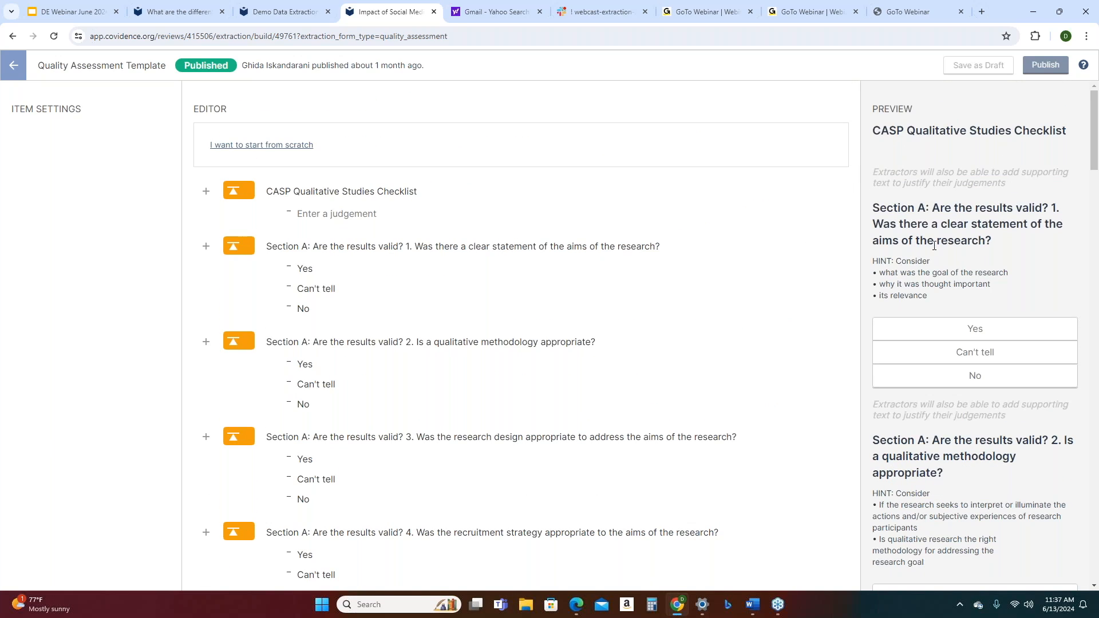
pyautogui.scroll(-1, 909, 269)
pyautogui.scroll(-1, 909, 269)
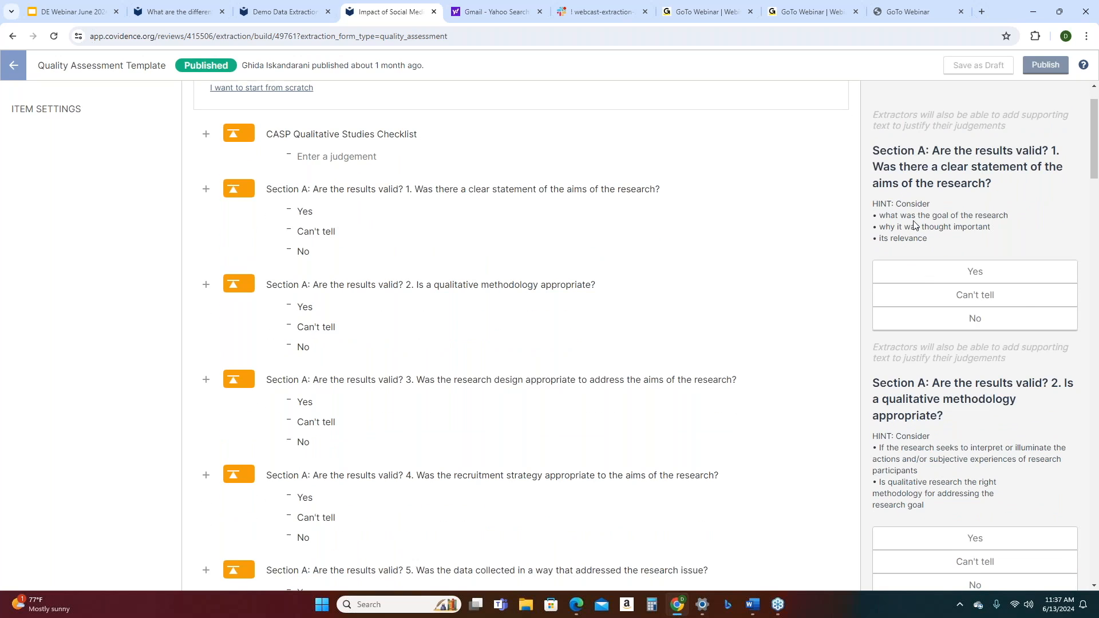
pyautogui.scroll(-2, 914, 223)
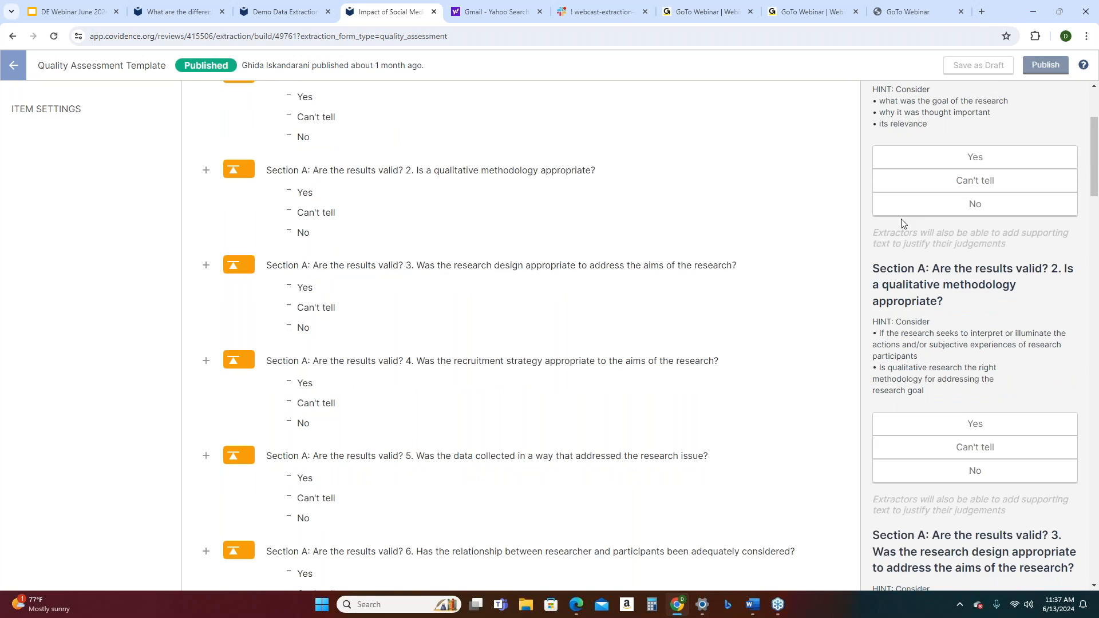
pyautogui.scroll(1, 918, 245)
pyautogui.scroll(3, 918, 245)
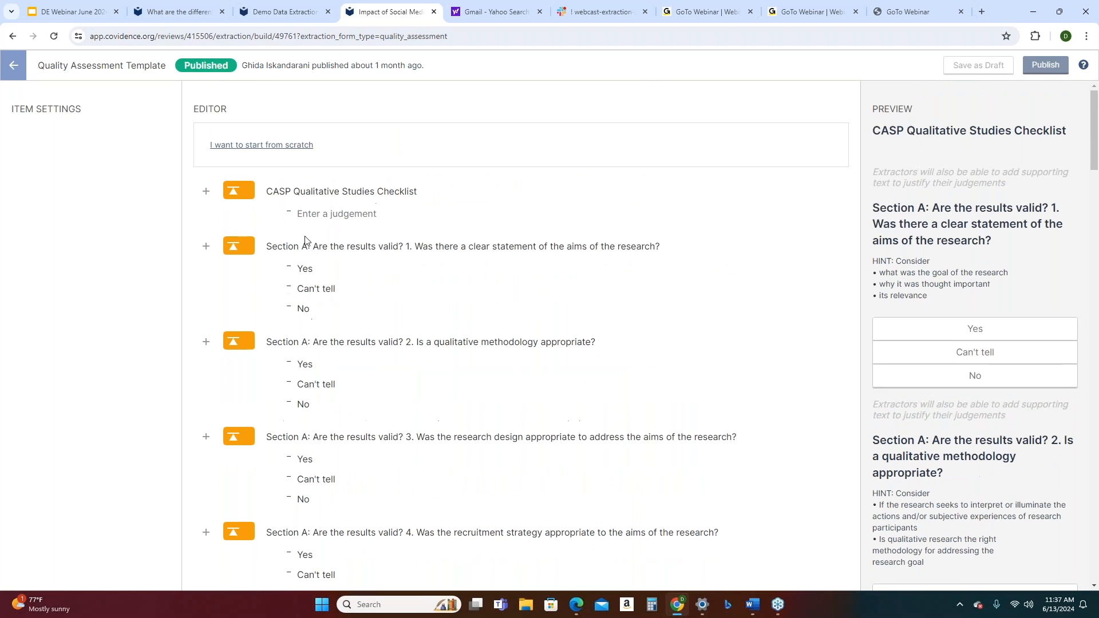
# - Leave the quality assessment template and begin extraction for the 2023 TikTok study on social media and body image
pyautogui.click(211, 250)
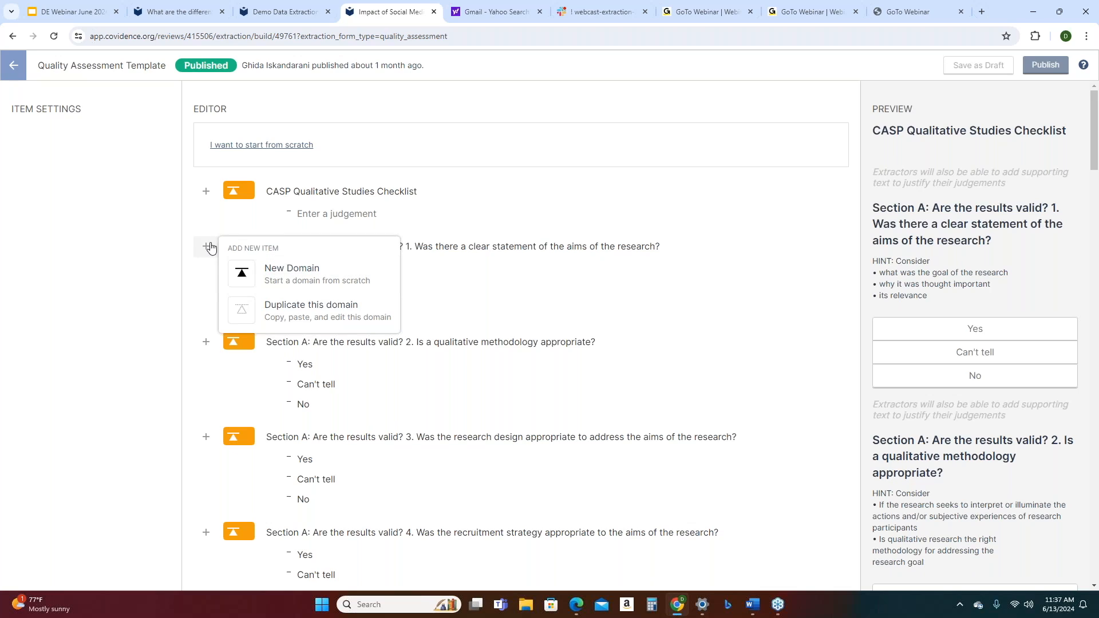
pyautogui.click(581, 191)
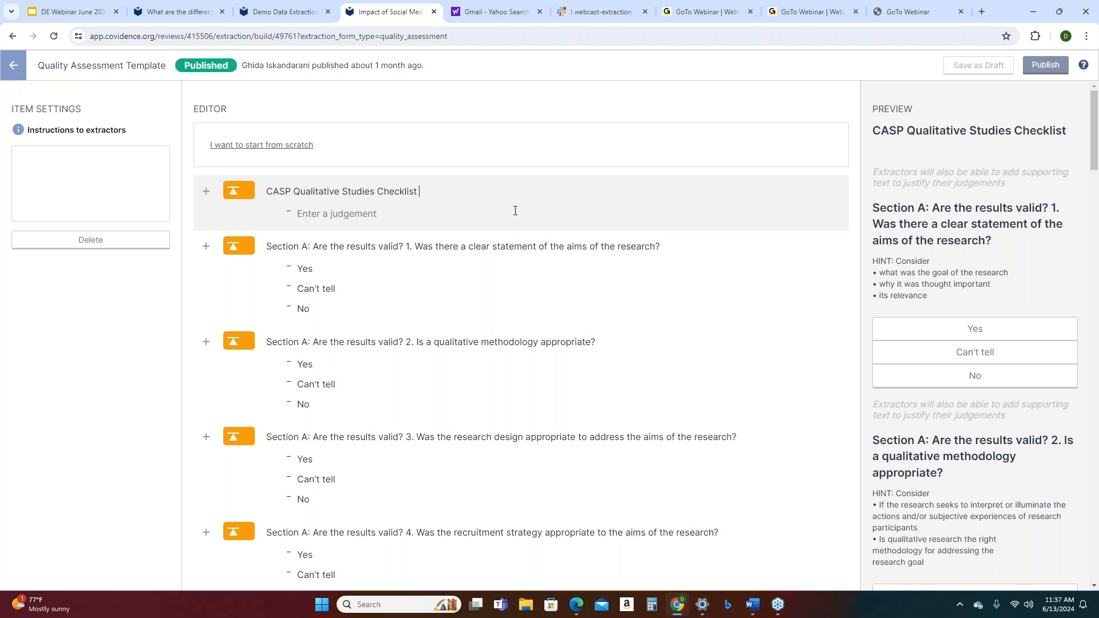
pyautogui.click(14, 37)
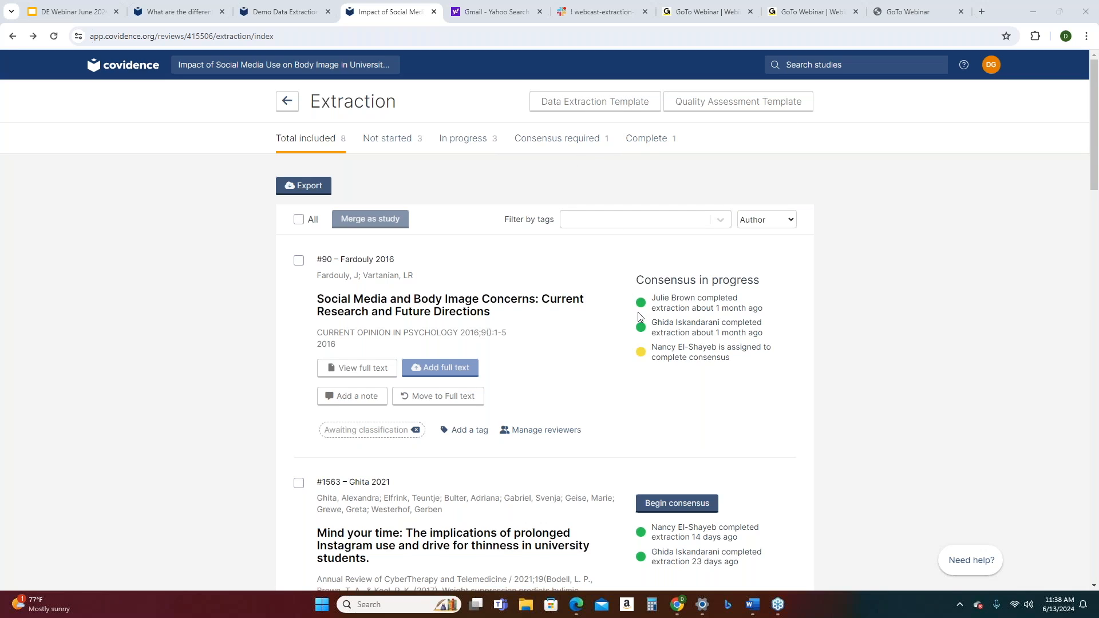
pyautogui.scroll(-9, 639, 313)
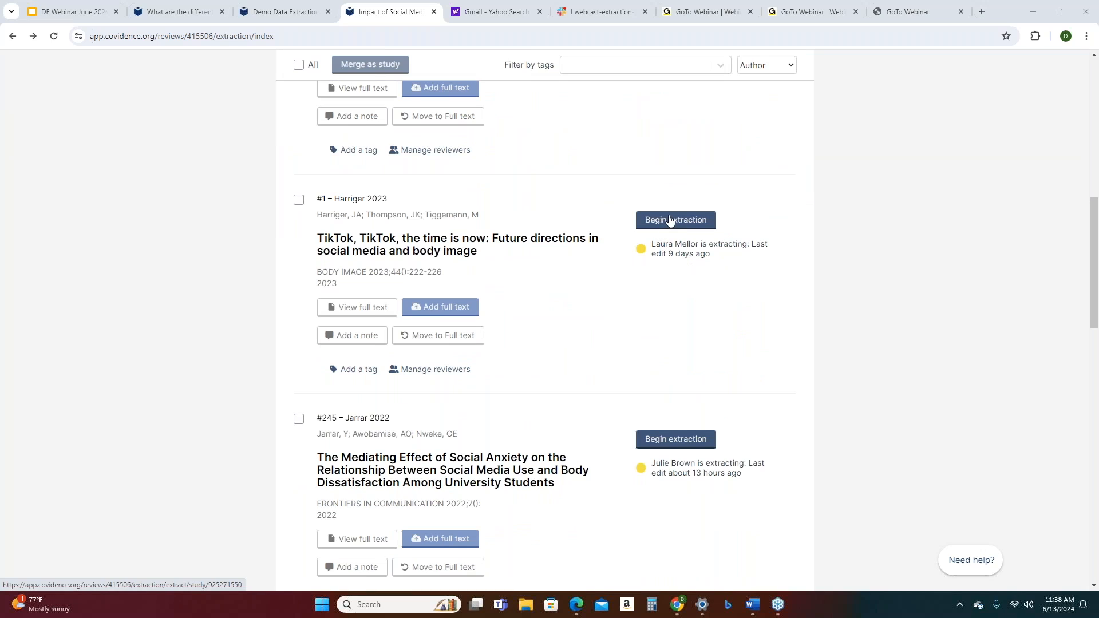
pyautogui.click(671, 221)
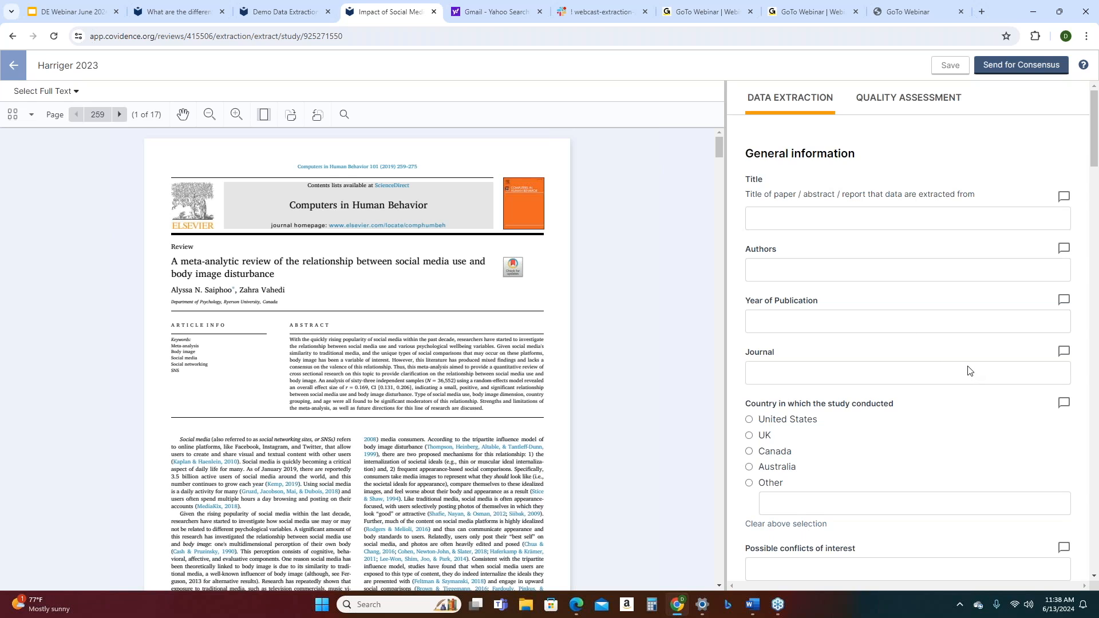
# - Examine the study's data extraction form from General information through the thematic analysis tables, and its CASP quality assessment form
pyautogui.scroll(-7, 749, 272)
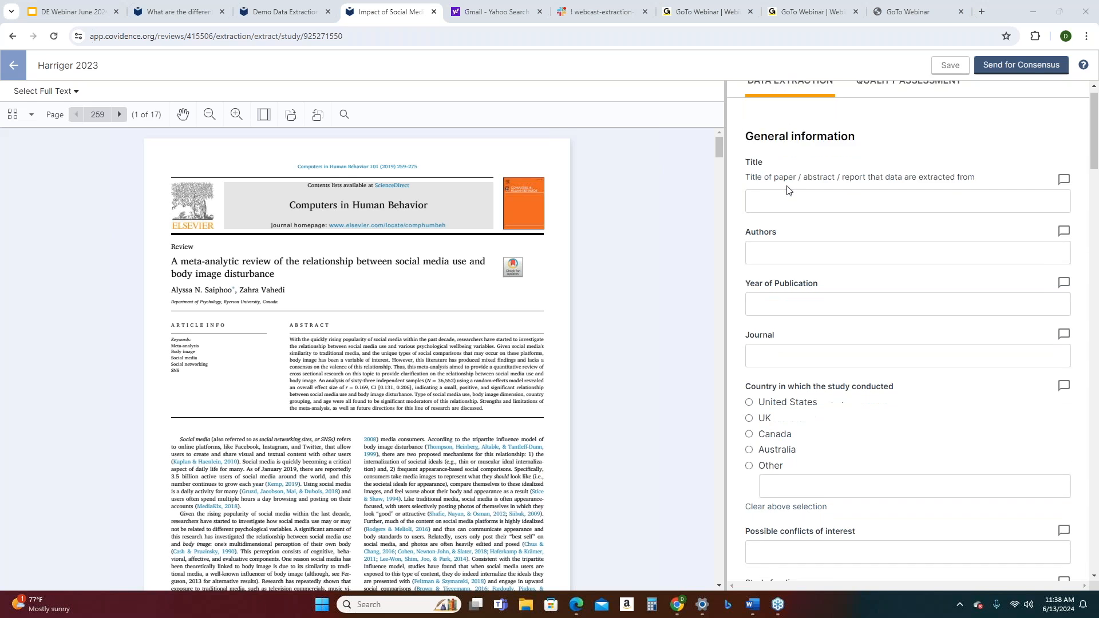
pyautogui.scroll(-20, 746, 271)
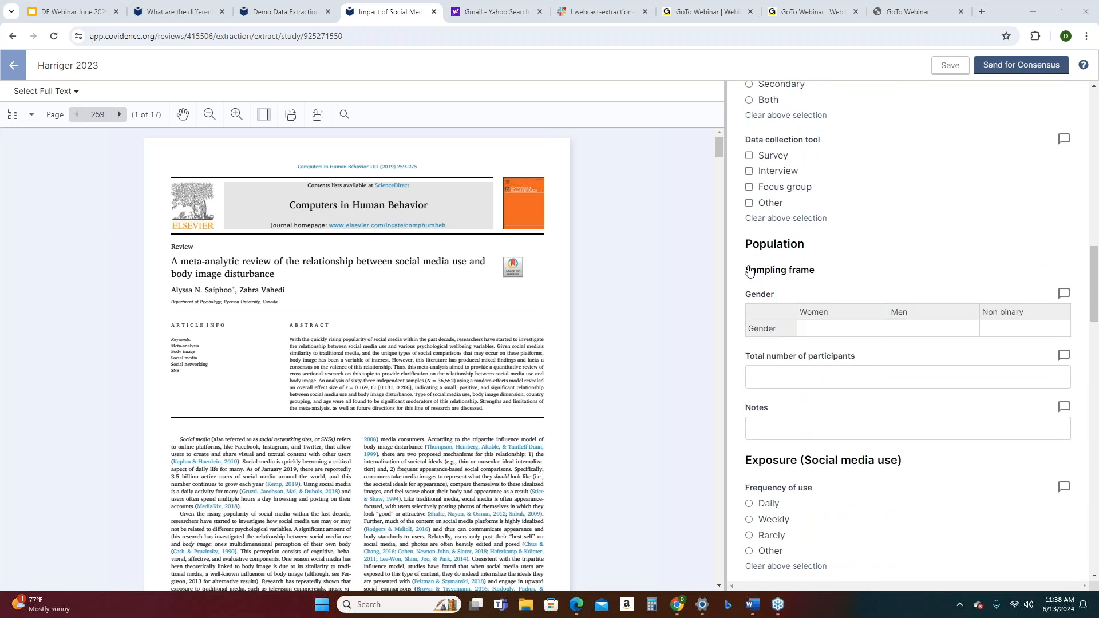
pyautogui.scroll(-12, 909, 330)
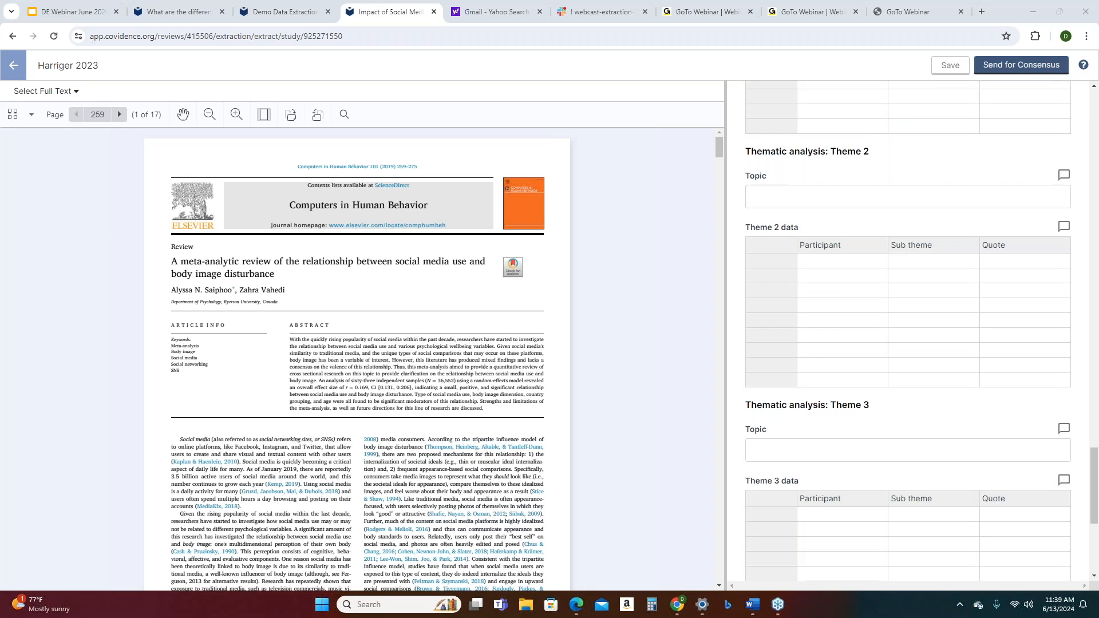
pyautogui.scroll(20, 758, 262)
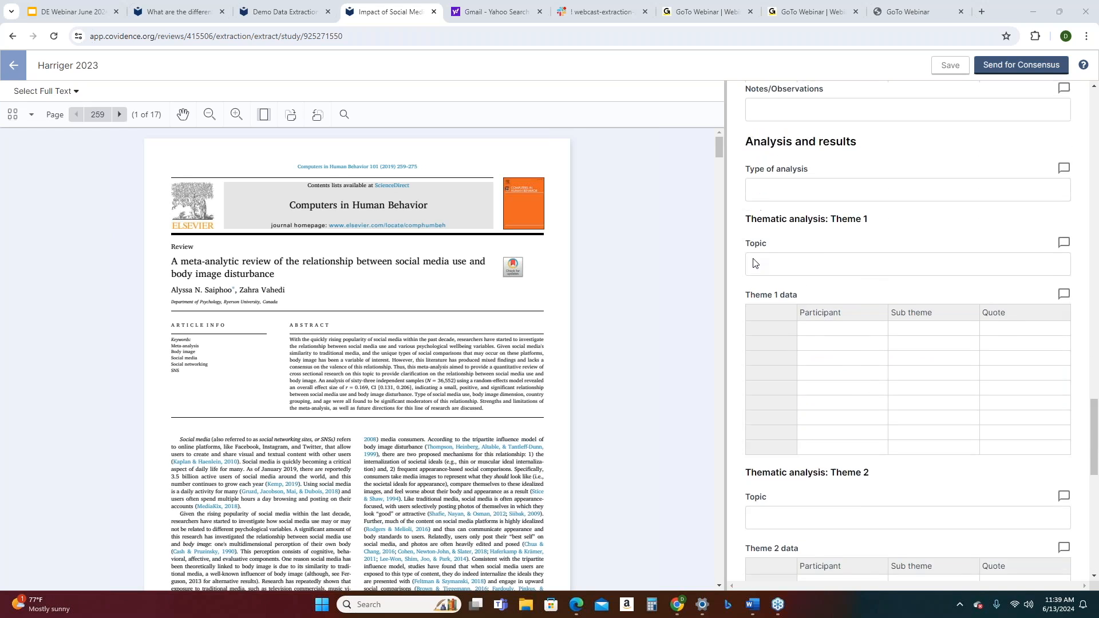
pyautogui.scroll(10, 756, 263)
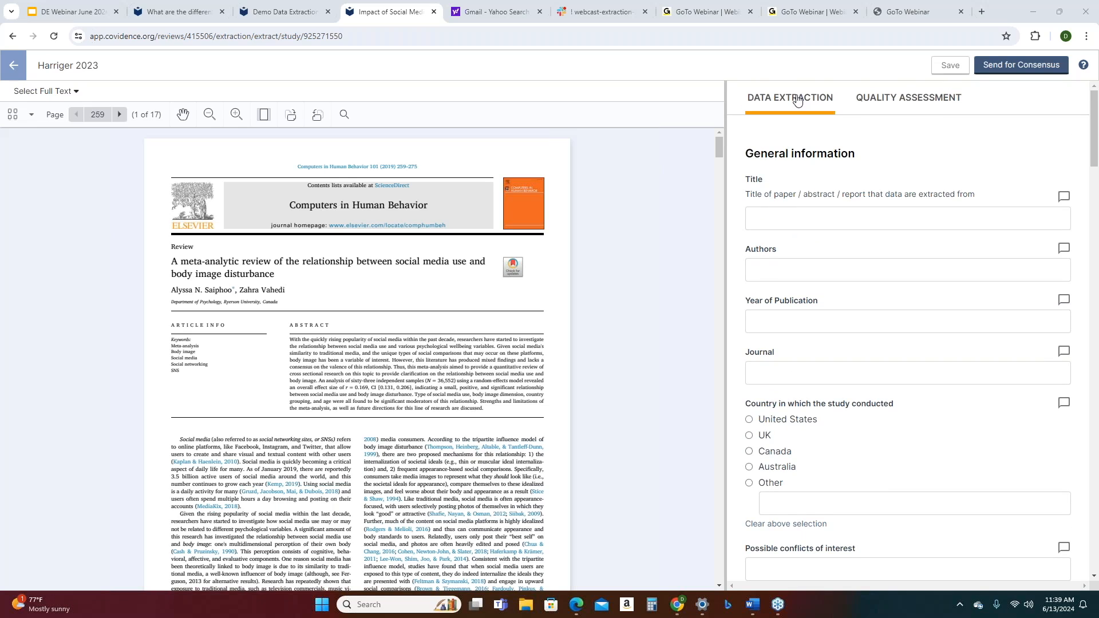
pyautogui.click(880, 107)
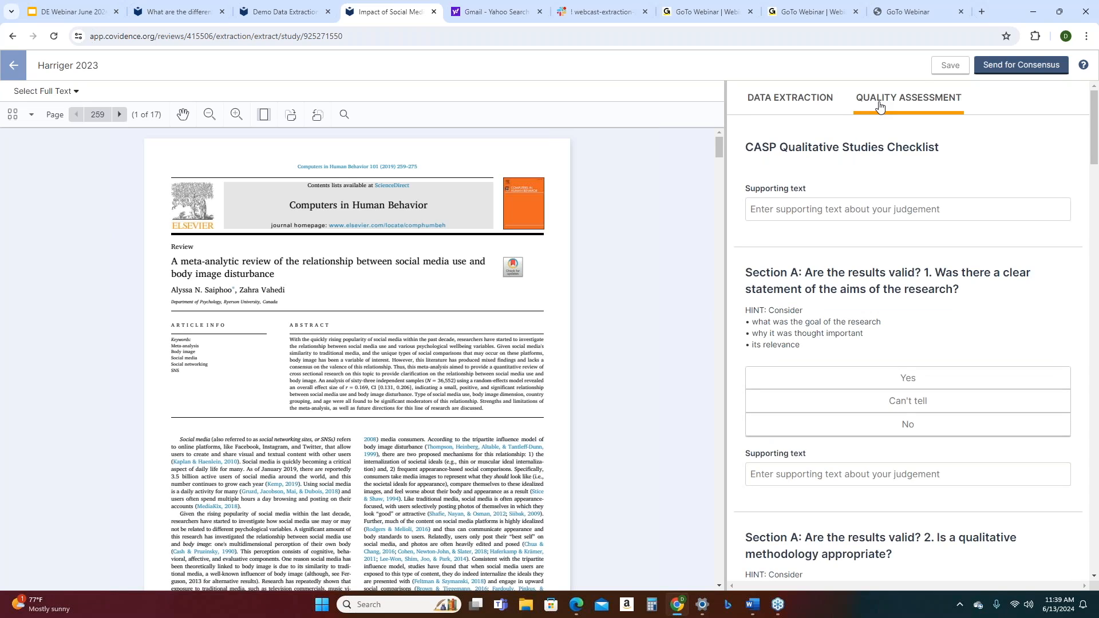
pyautogui.click(793, 104)
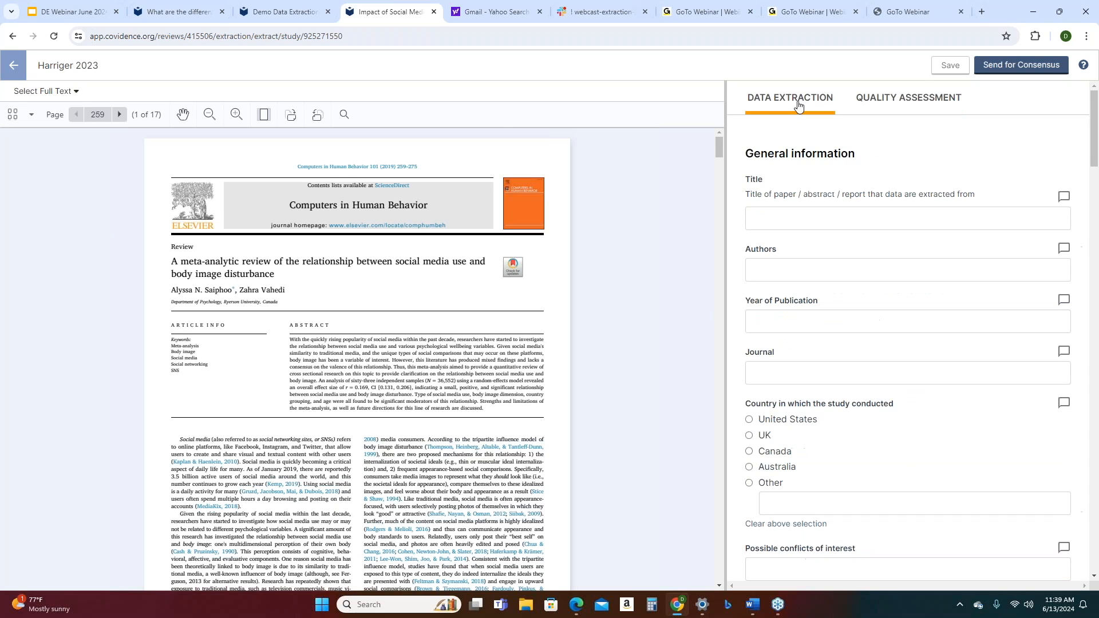
# - Enlarge the article's full text and copy the opening sentences of its abstract into the Title field of General information
pyautogui.scroll(-1, 311, 319)
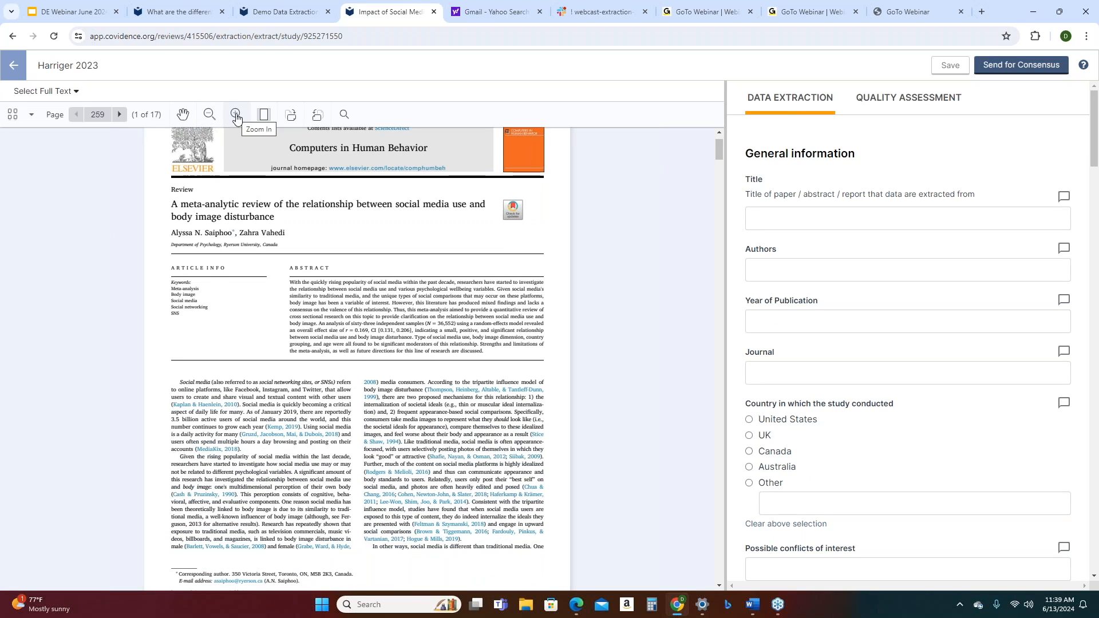
pyautogui.click(235, 115)
pyautogui.click(236, 116)
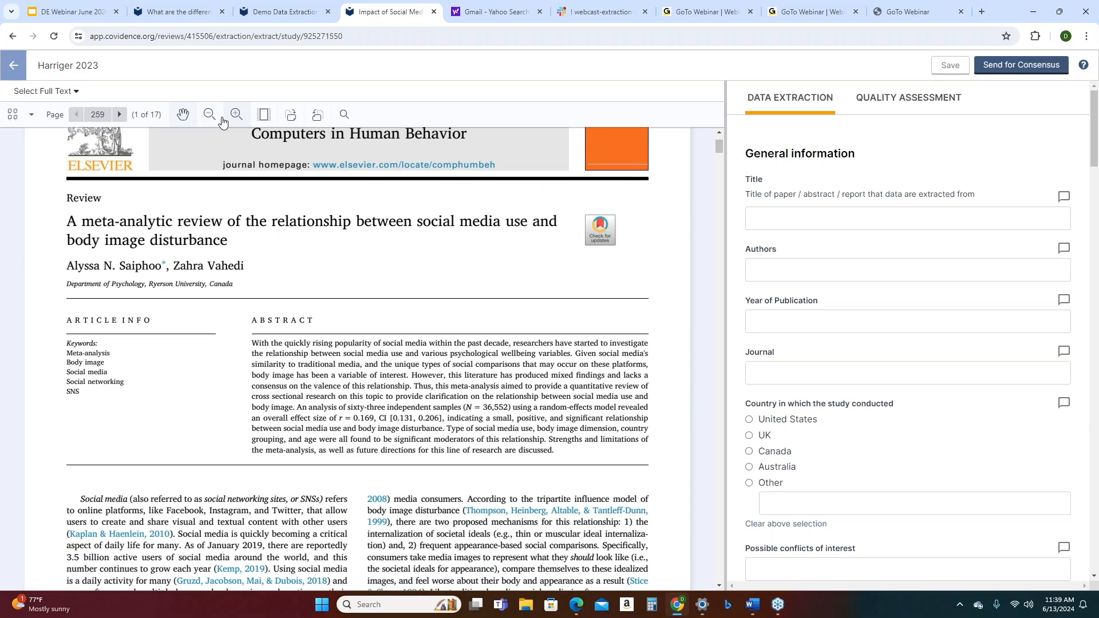
pyautogui.click(207, 118)
pyautogui.click(207, 118)
pyautogui.click(236, 116)
pyautogui.click(236, 116)
pyautogui.moveTo(252, 342); pyautogui.dragTo(402, 395)
pyautogui.rightClick(376, 376)
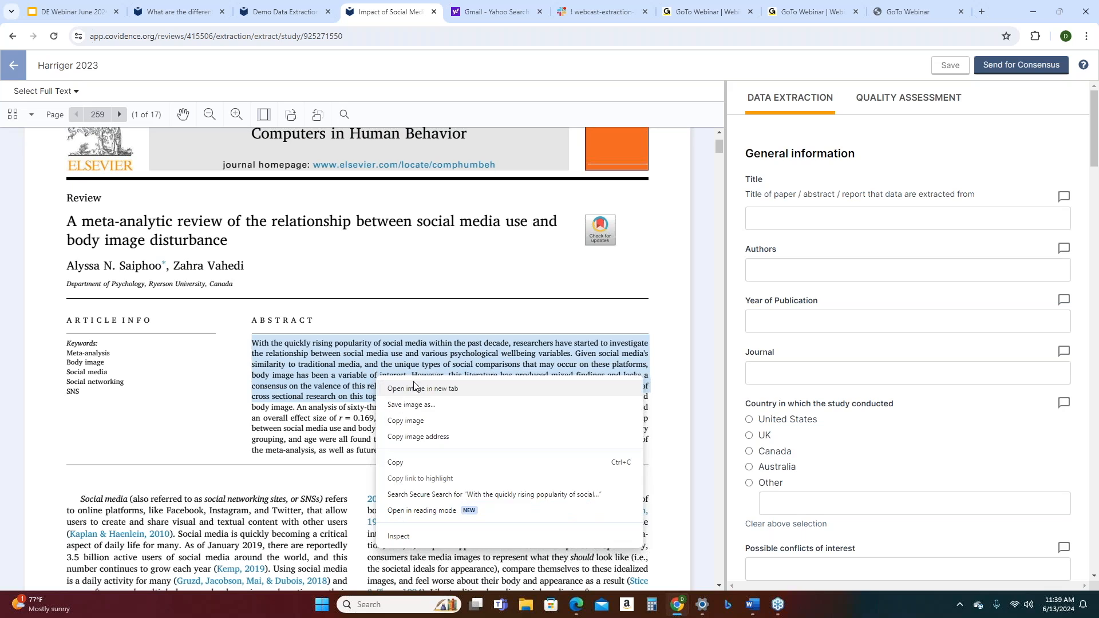
pyautogui.click(401, 460)
pyautogui.click(777, 227)
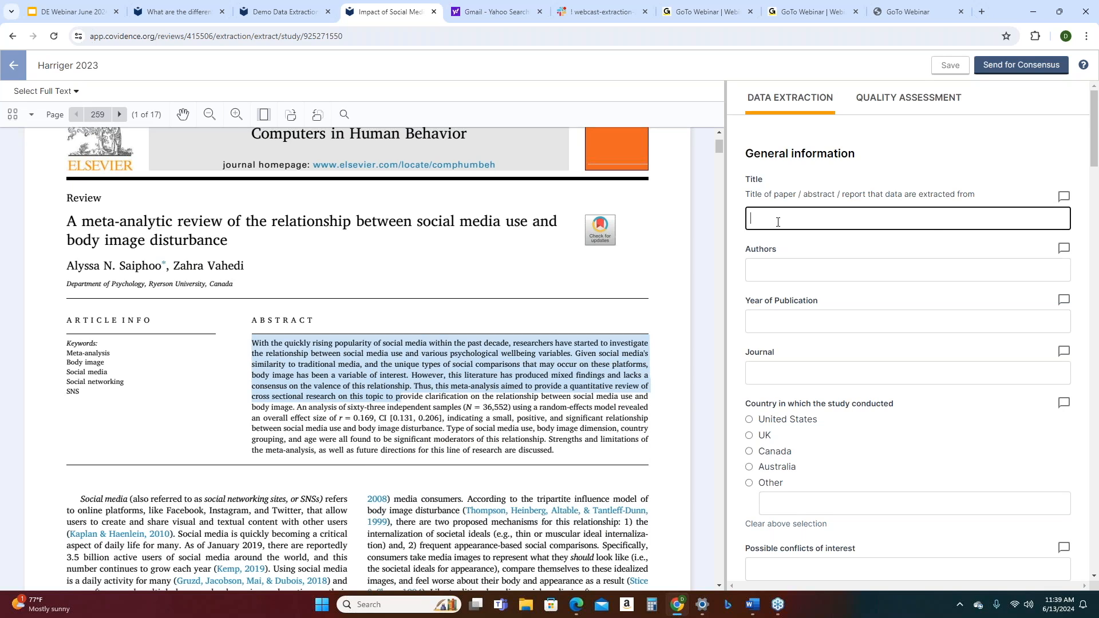
pyautogui.rightClick(777, 228)
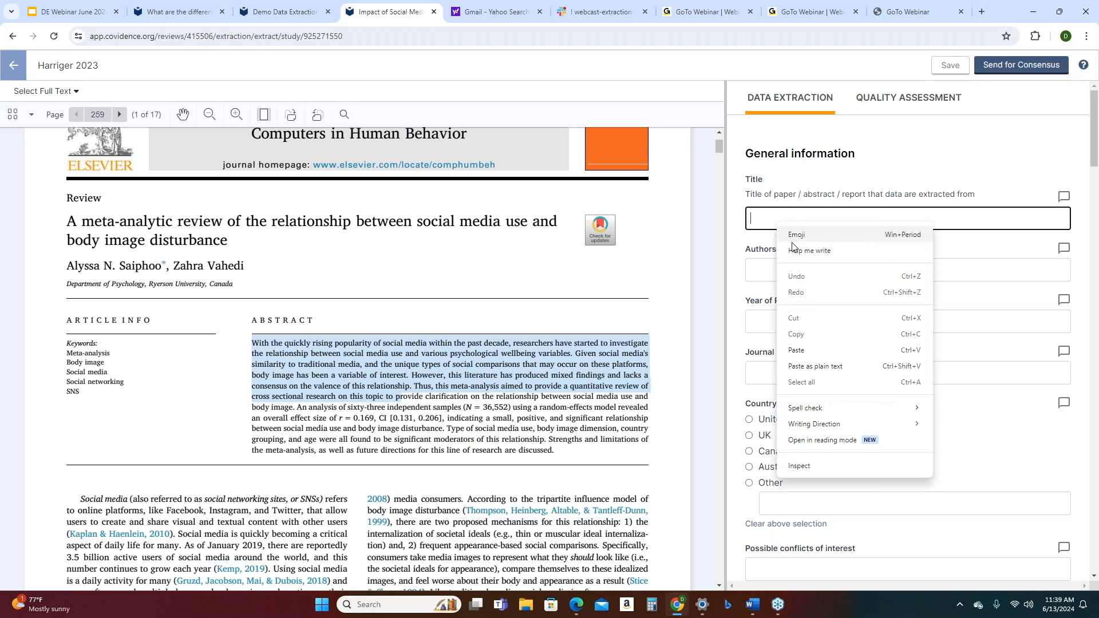
pyautogui.click(795, 352)
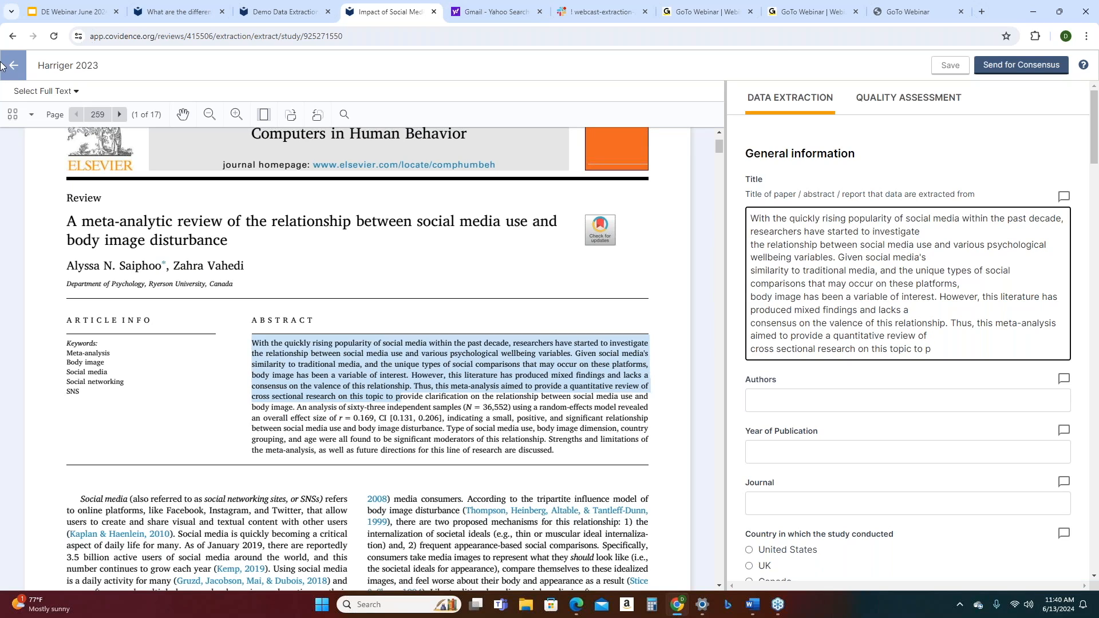
# - Leave the extraction form without saving and begin consensus for the 2021 study "Mind your time" on prolonged Instagram use
pyautogui.click(12, 36)
pyautogui.click(600, 109)
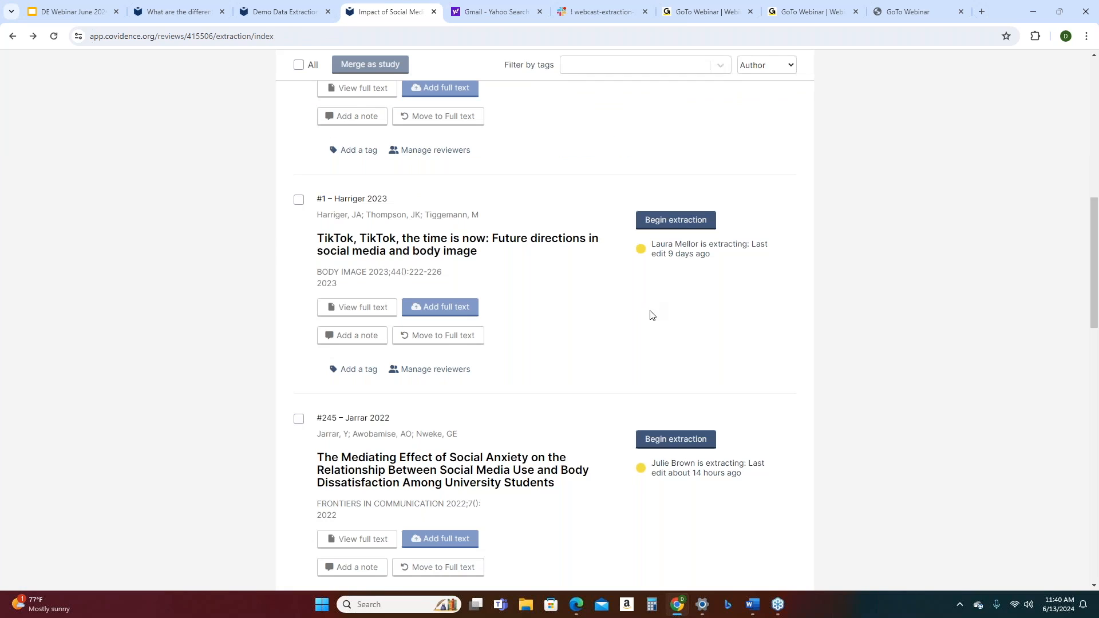
pyautogui.scroll(9, 651, 314)
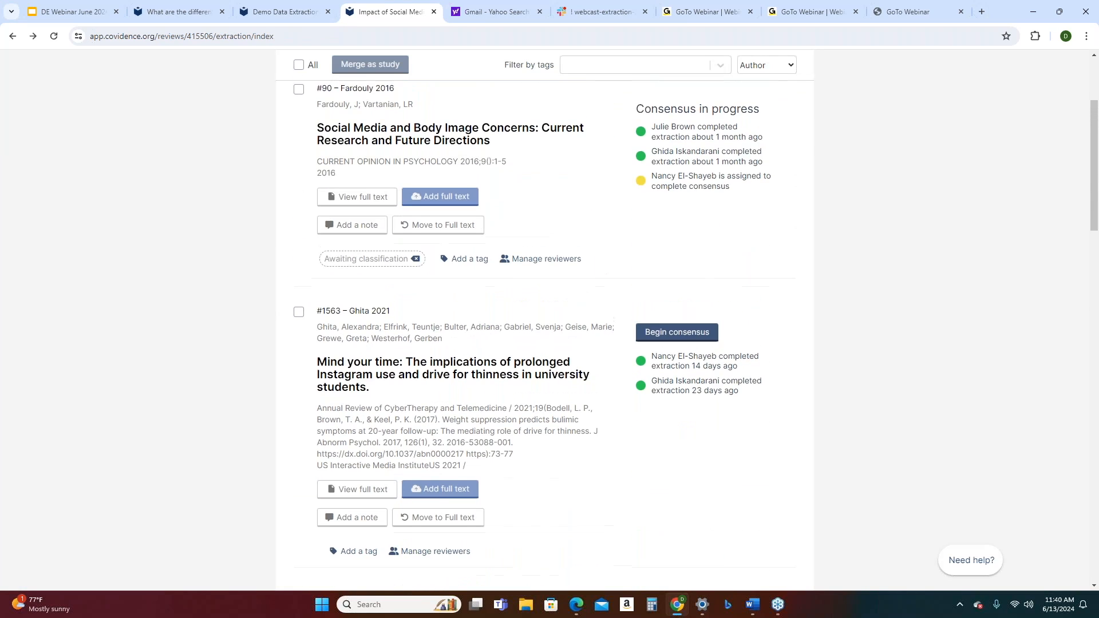
pyautogui.scroll(1, 651, 314)
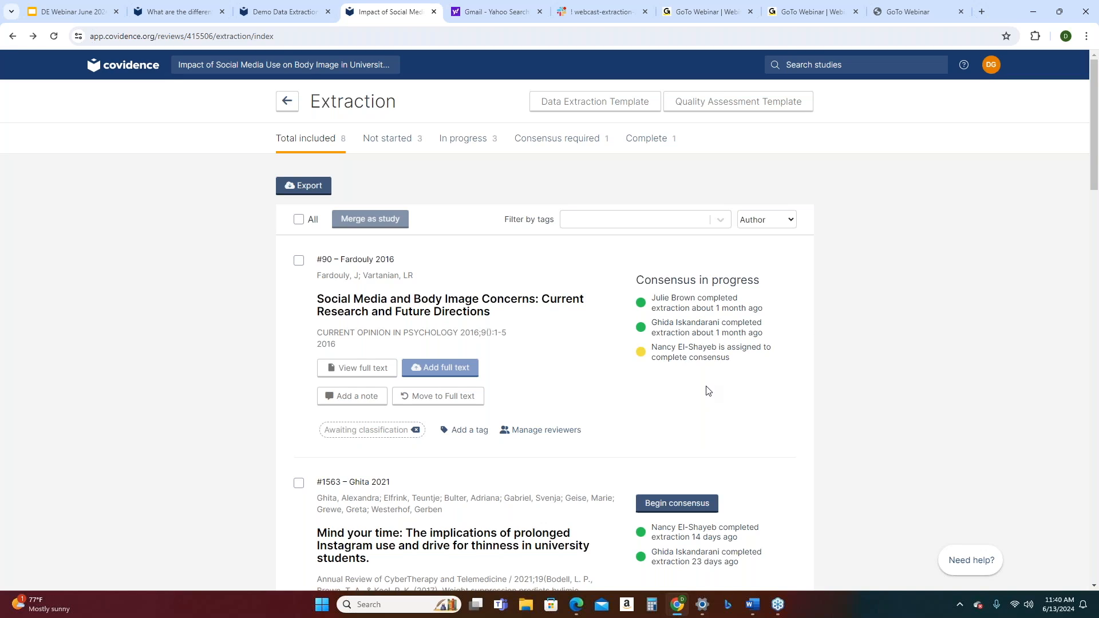
pyautogui.scroll(-2, 690, 398)
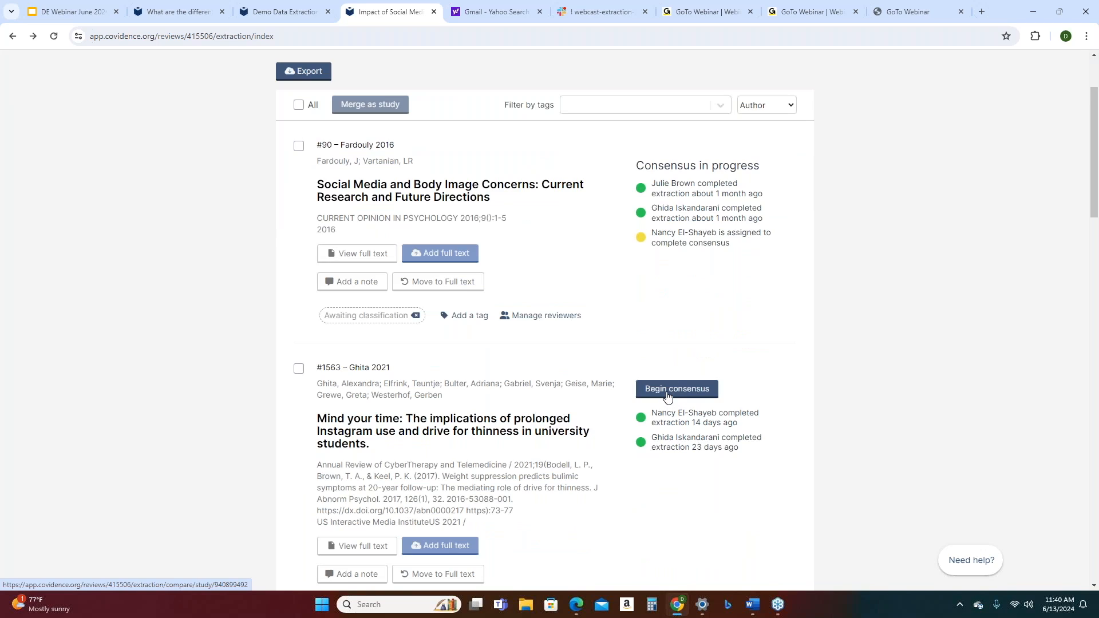
pyautogui.click(667, 396)
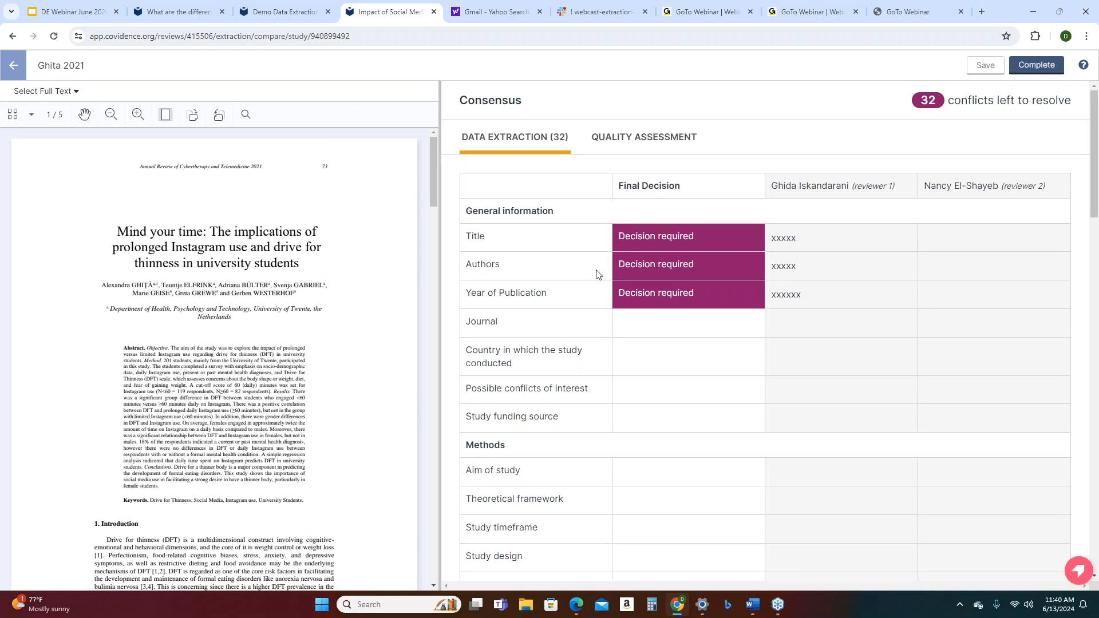
# - Set the final decision for Title to yyyyy and accept reviewer 1's entries for Authors and Year of Publication
pyautogui.click(796, 245)
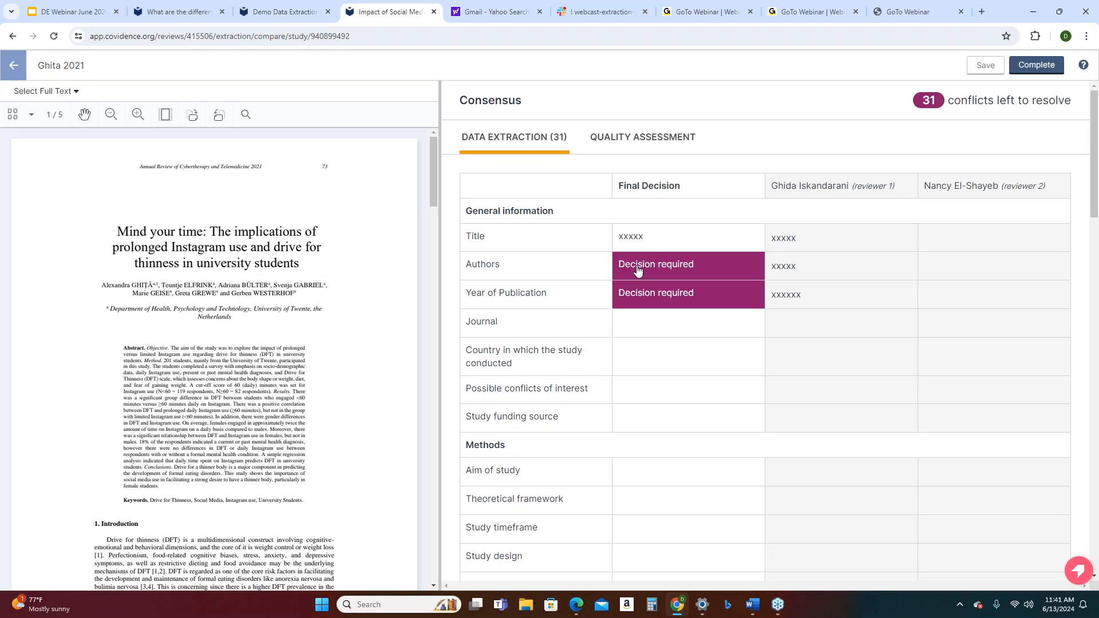
pyautogui.click(648, 235)
pyautogui.press('BackSpace')
pyautogui.press('BackSpace')
pyautogui.press('BackSpace')
pyautogui.press('BackSpace')
pyautogui.press('BackSpace')
pyautogui.write('yyyyy')
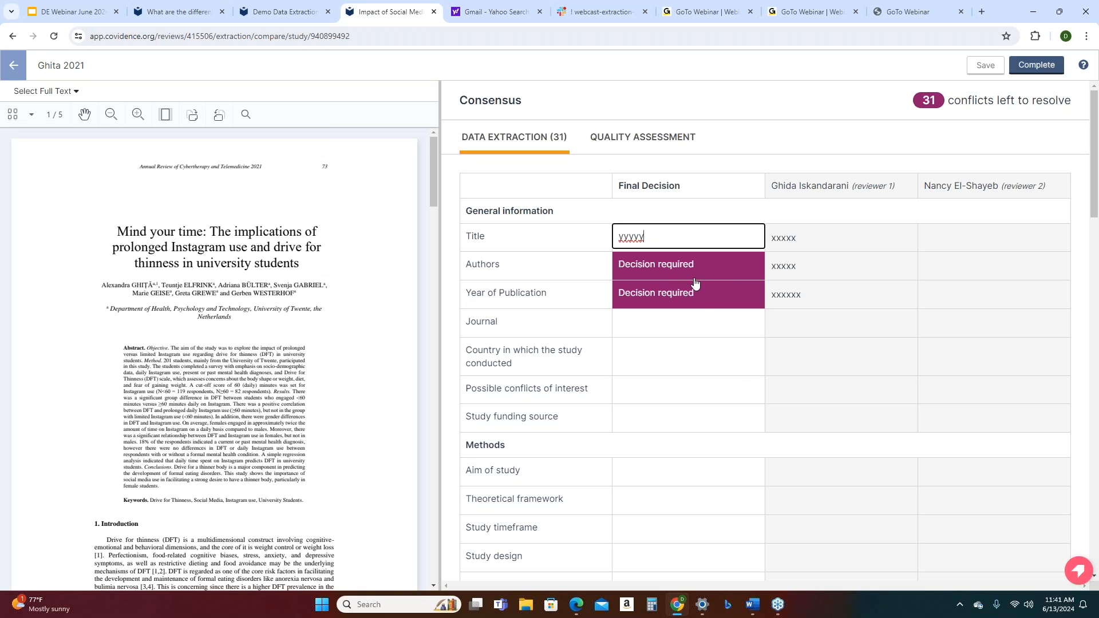
pyautogui.click(783, 271)
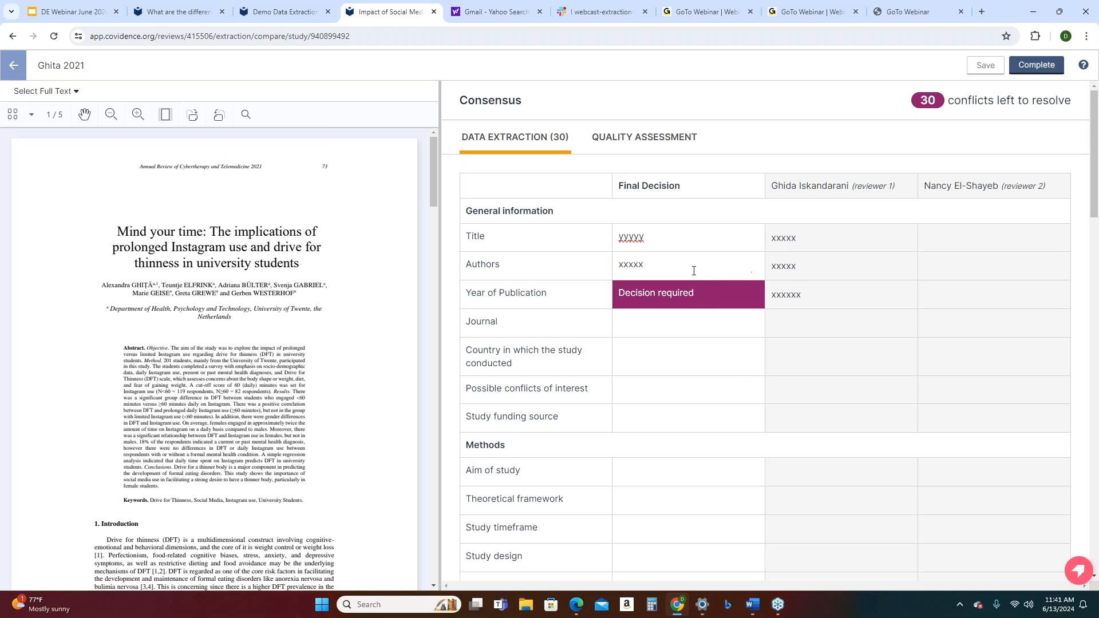
pyautogui.click(791, 301)
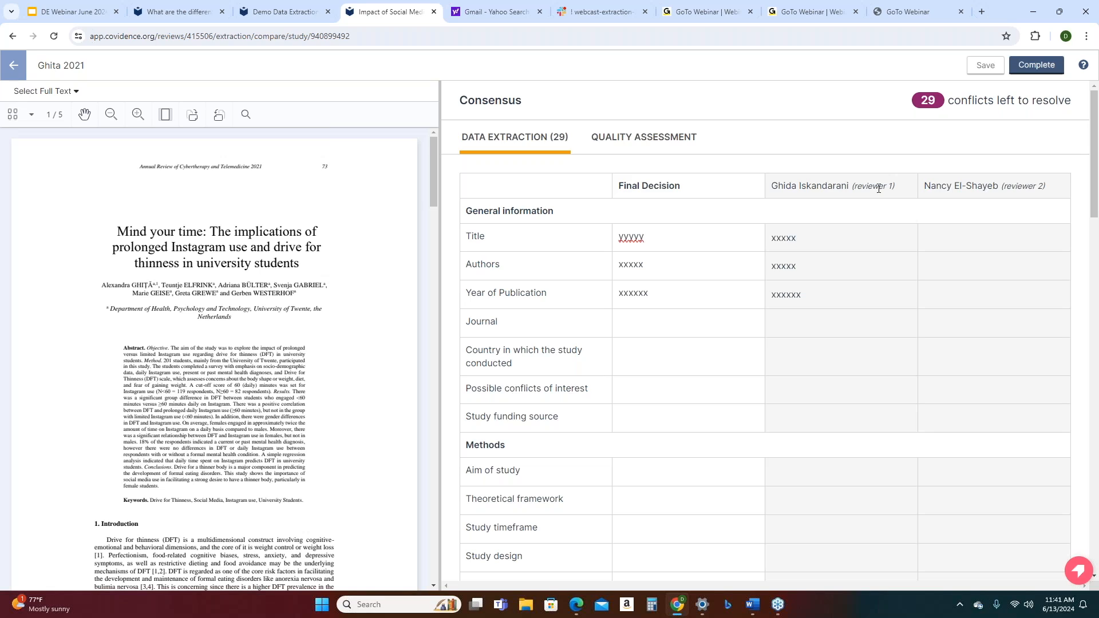
# - Return to the Extraction study list without saving the consensus decisions
pyautogui.click(12, 37)
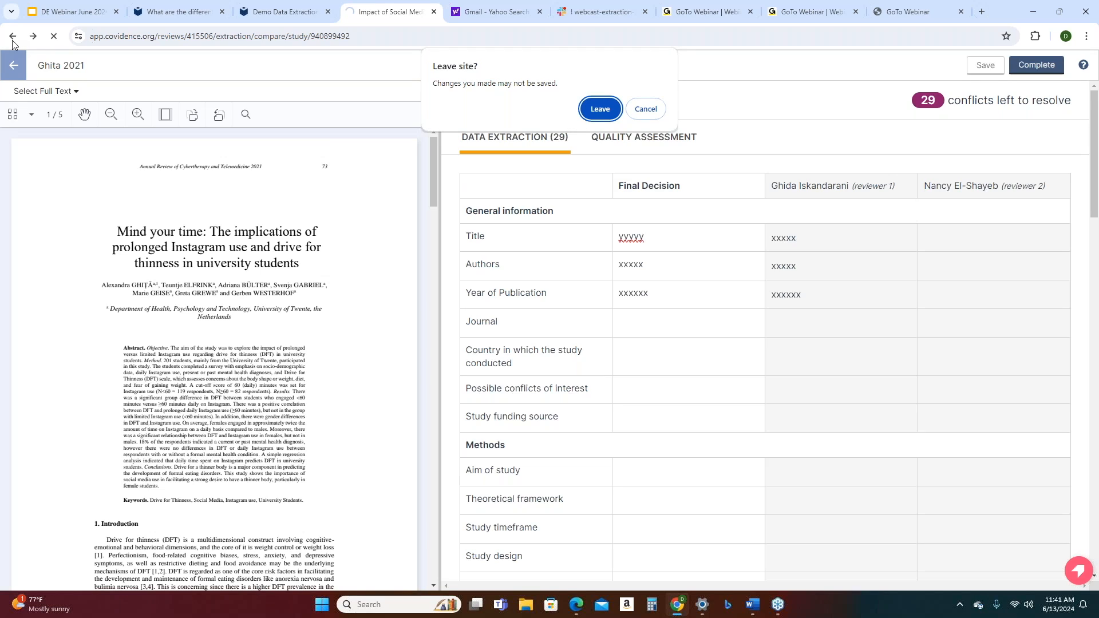
pyautogui.click(604, 112)
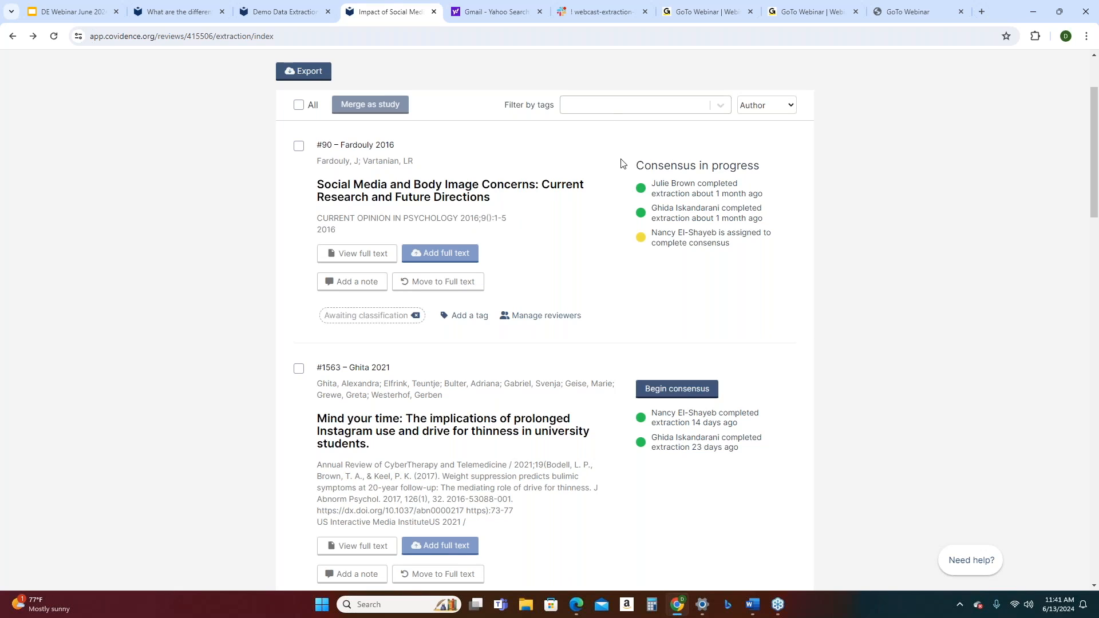
pyautogui.scroll(2, 354, 349)
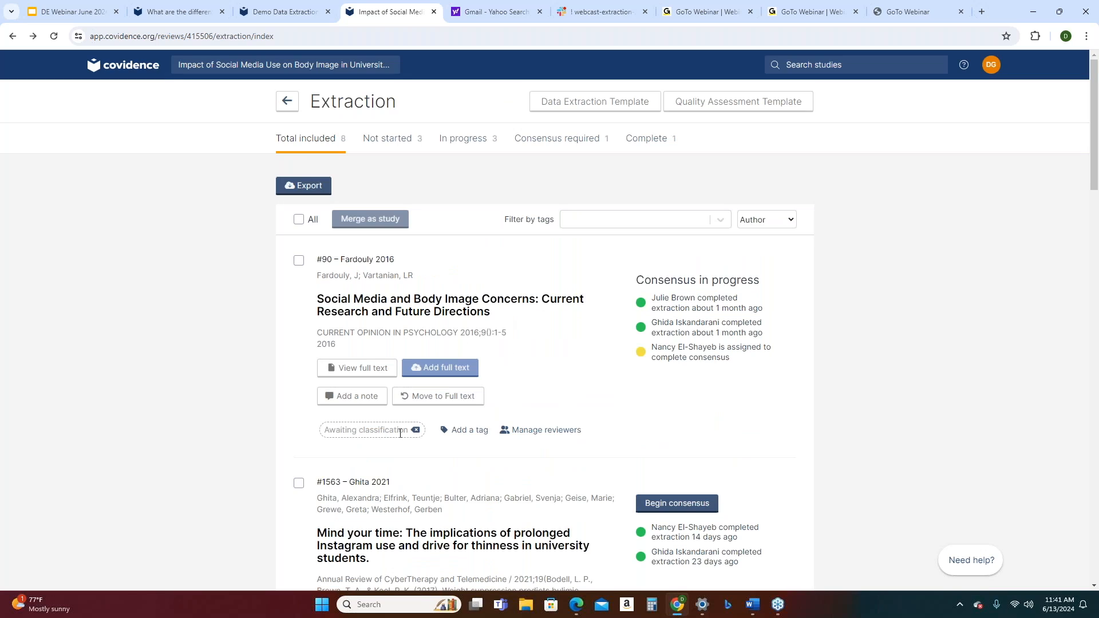
# - Select the 2016 study "Social Media and Body Image Concerns" and add the tag test to it
pyautogui.click(299, 262)
pyautogui.click(449, 431)
pyautogui.click(351, 158)
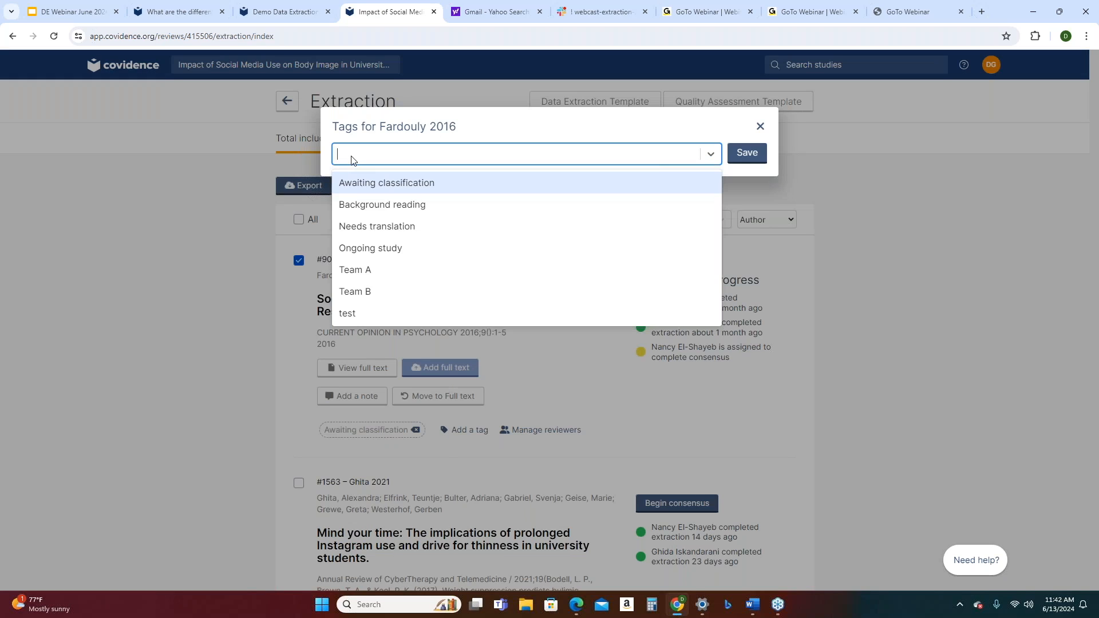
pyautogui.click(362, 320)
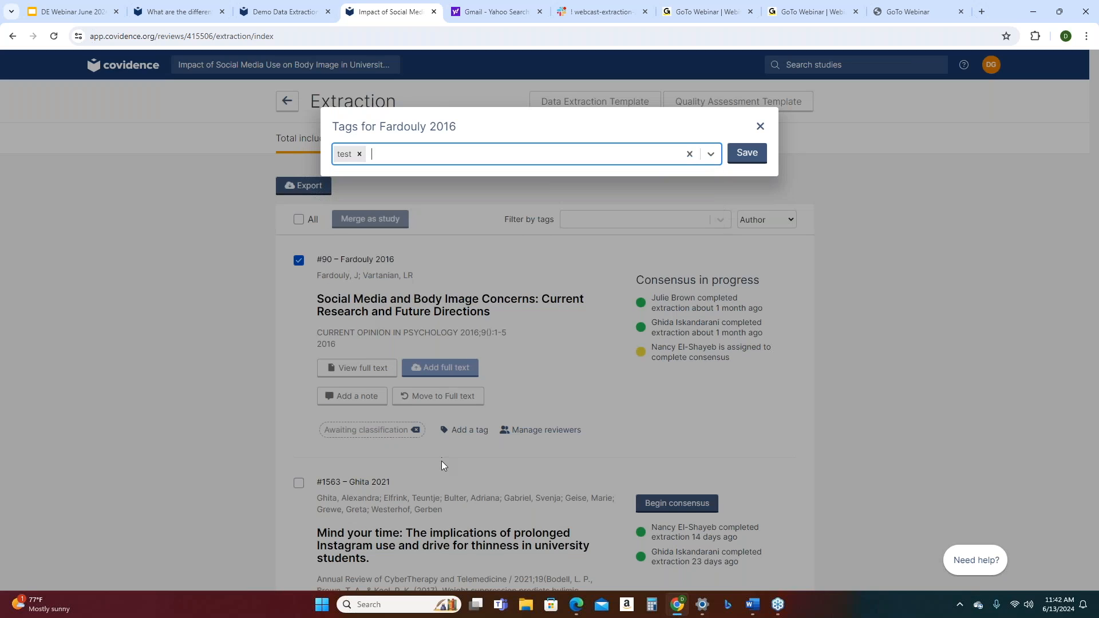
pyautogui.click(750, 152)
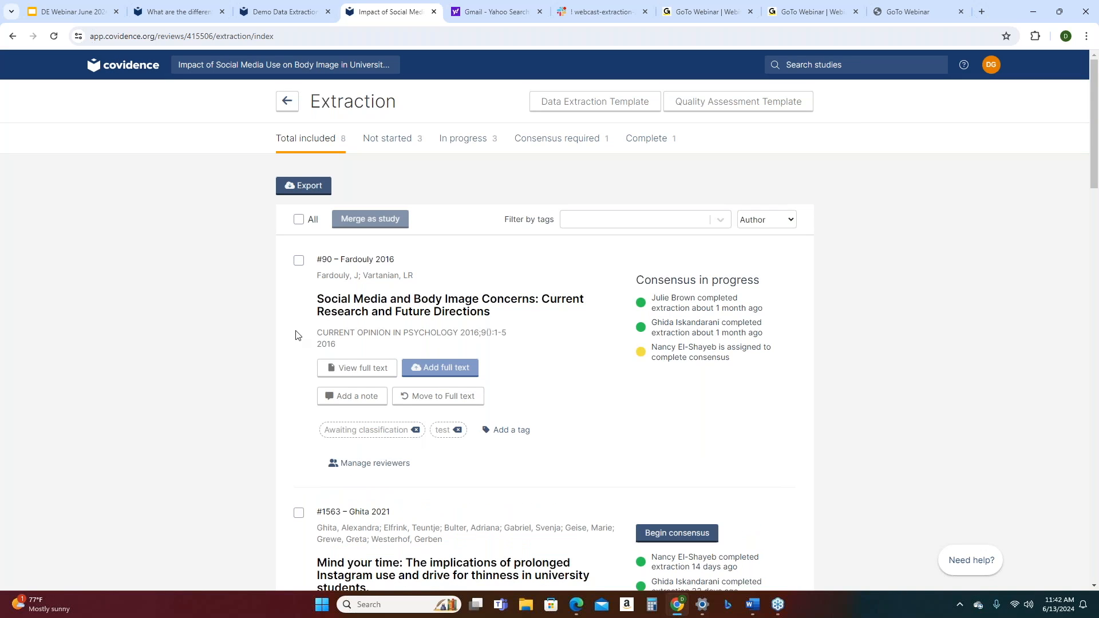
# - Remove the test tag from the 2016 study and close its tags dialog without saving
pyautogui.click(457, 430)
pyautogui.click(456, 430)
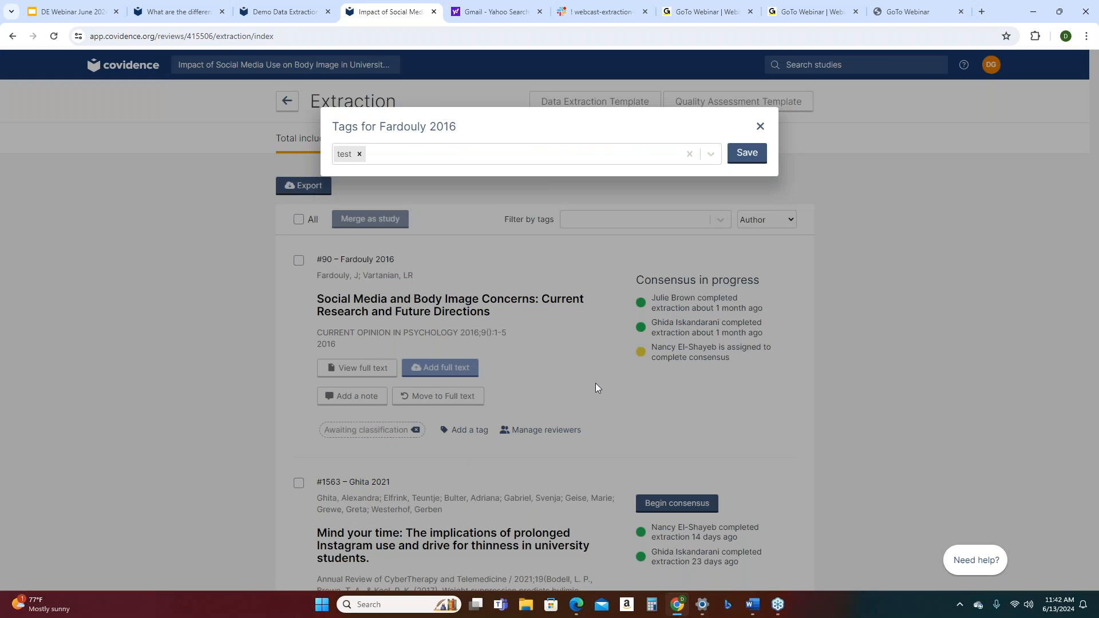
pyautogui.click(761, 128)
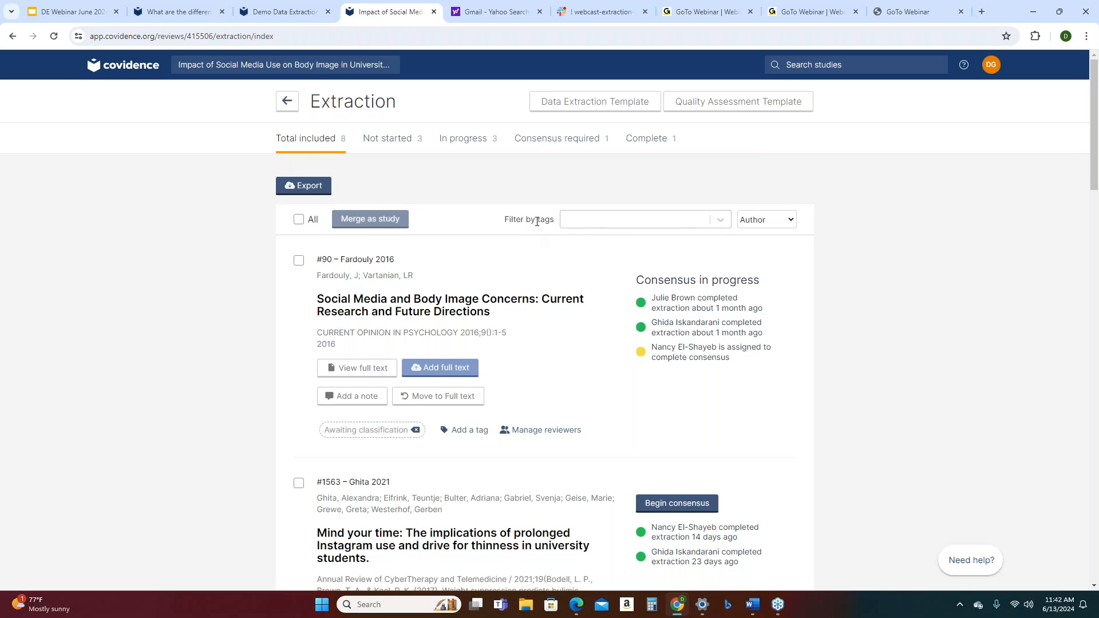
# - Filter the Extraction study list by the Awaiting classification tag, and return to the total included studies
pyautogui.click(721, 223)
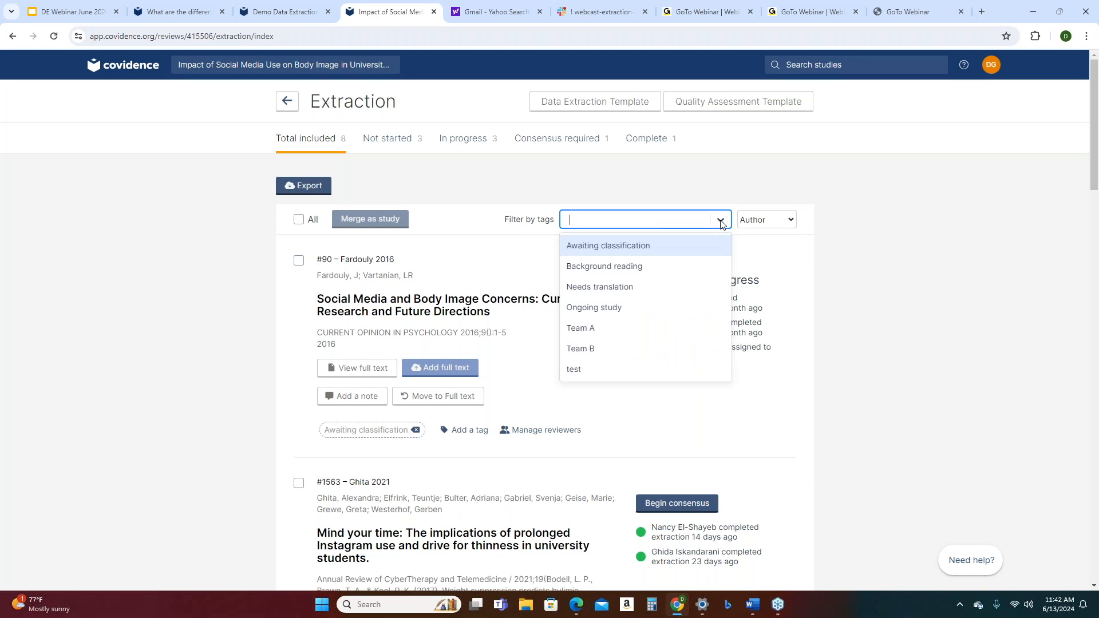
pyautogui.click(628, 248)
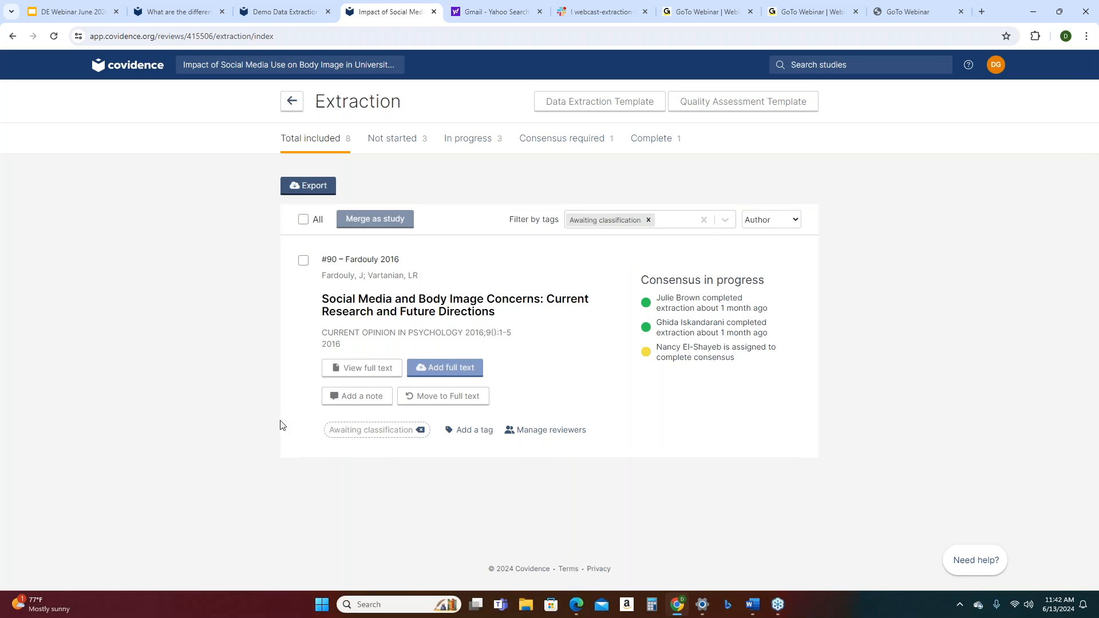
pyautogui.click(339, 148)
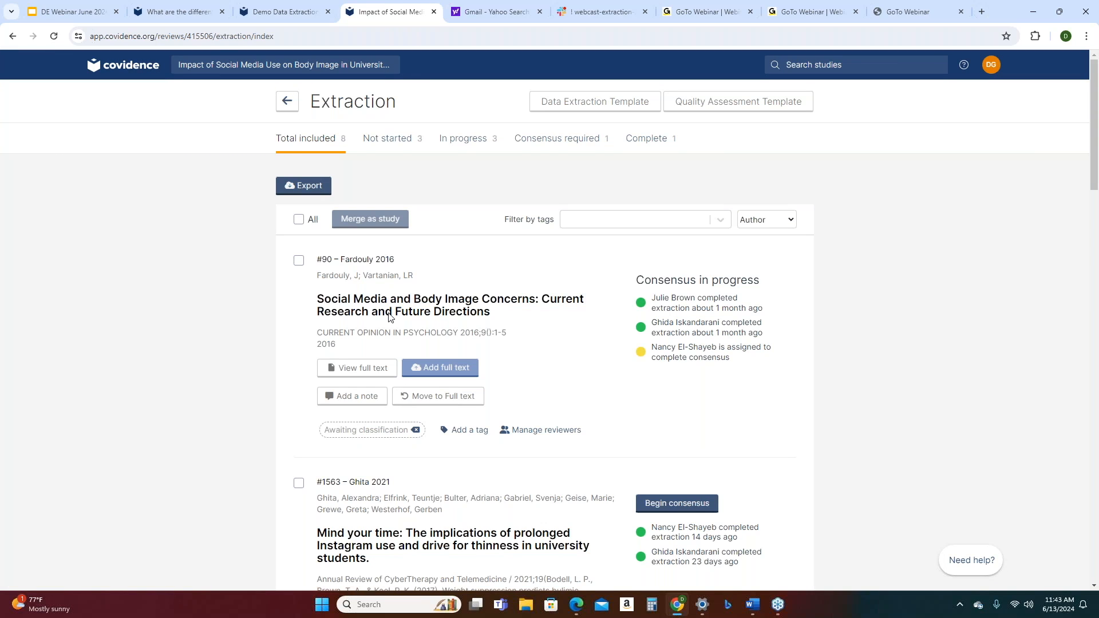
# - Merge "Social Media and Body Image Concerns" with "Mind your time" as one study, setting the 2016 paper as the study ID
pyautogui.scroll(-1, 470, 342)
pyautogui.scroll(-1, 470, 343)
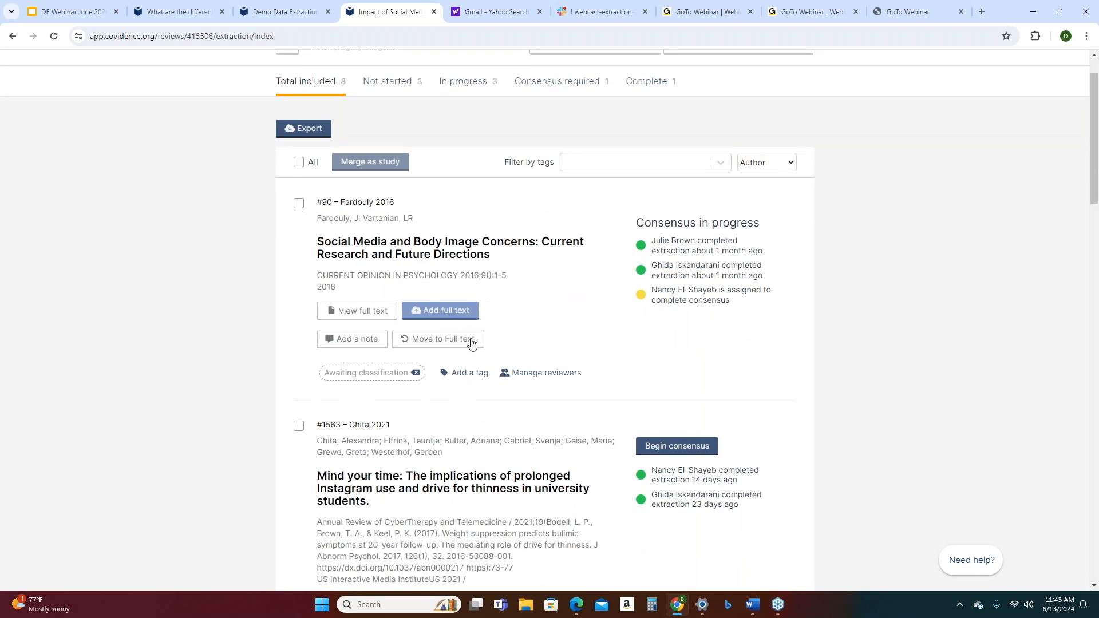
pyautogui.scroll(-1, 343, 317)
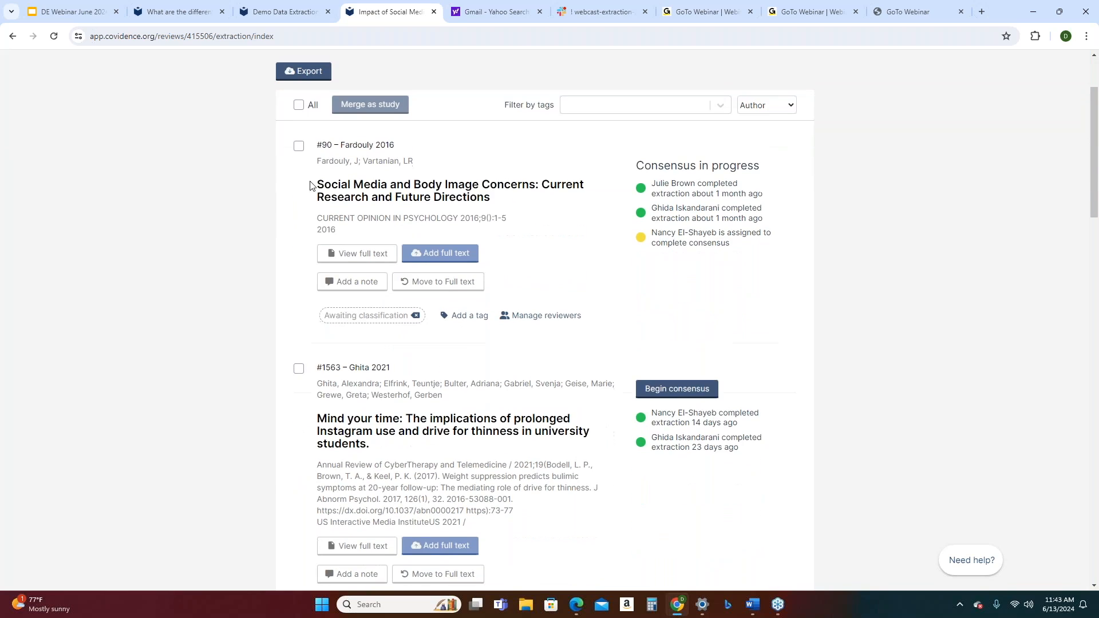
pyautogui.click(300, 148)
pyautogui.click(298, 371)
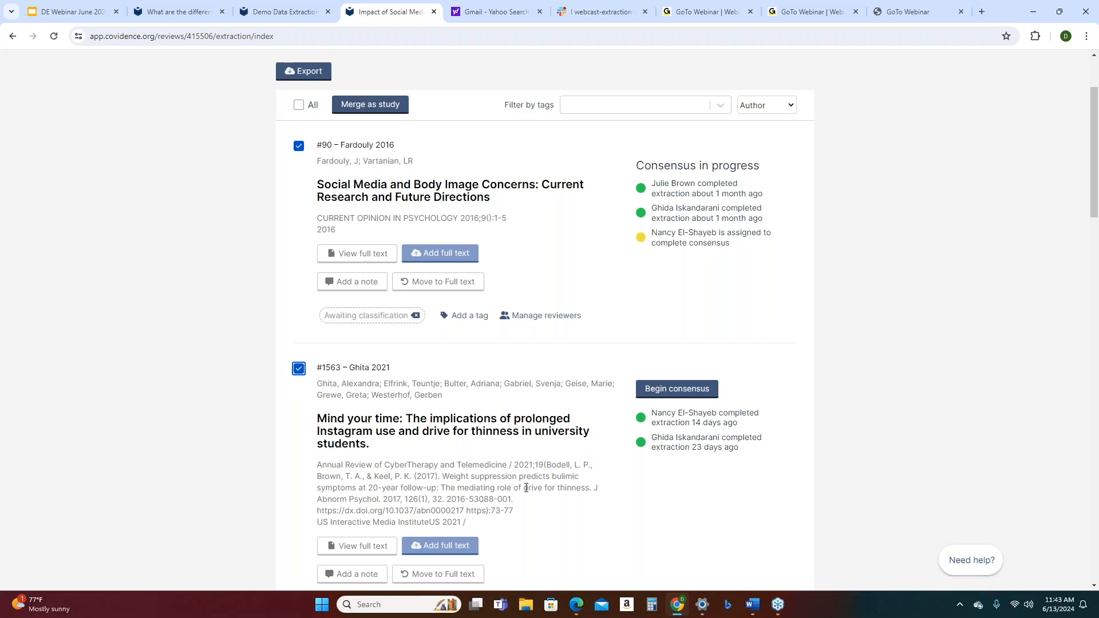
pyautogui.scroll(-3, 526, 485)
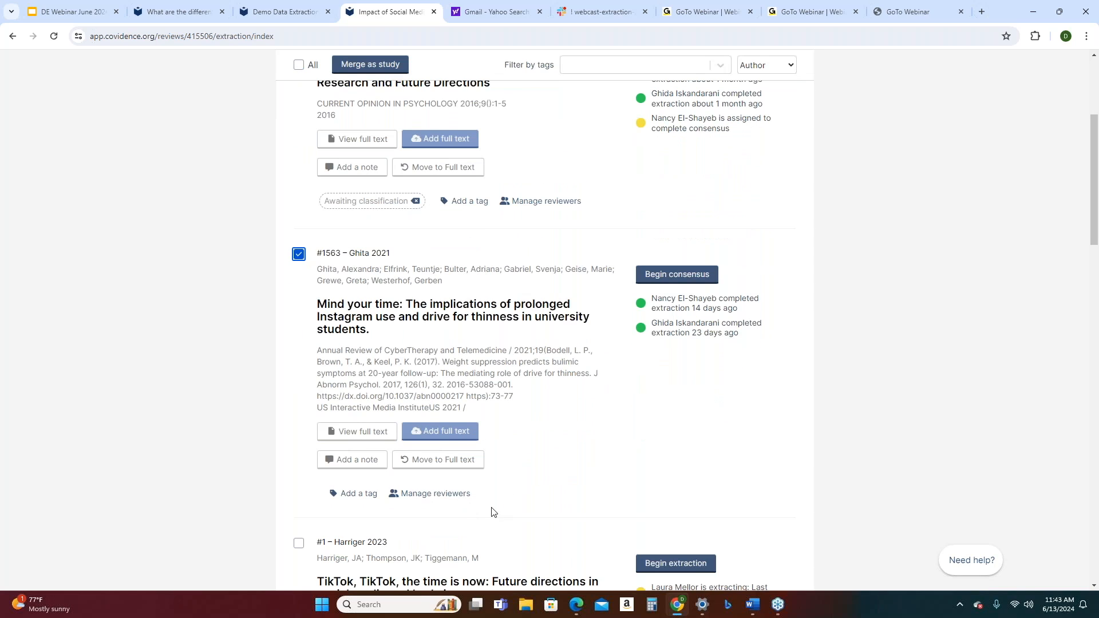
pyautogui.scroll(3, 492, 513)
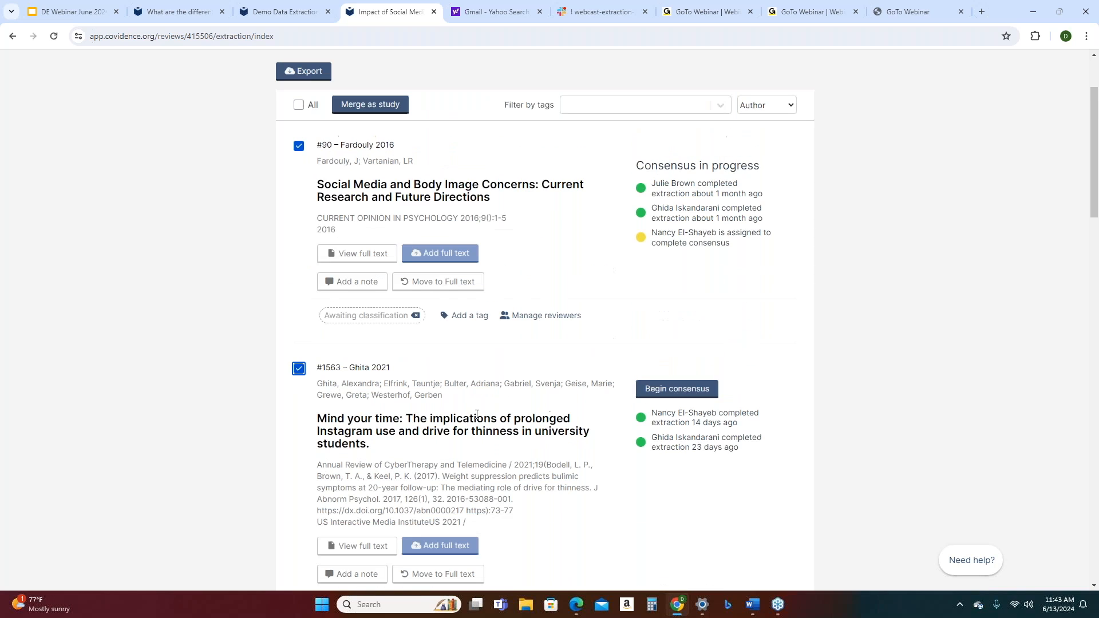
pyautogui.click(364, 106)
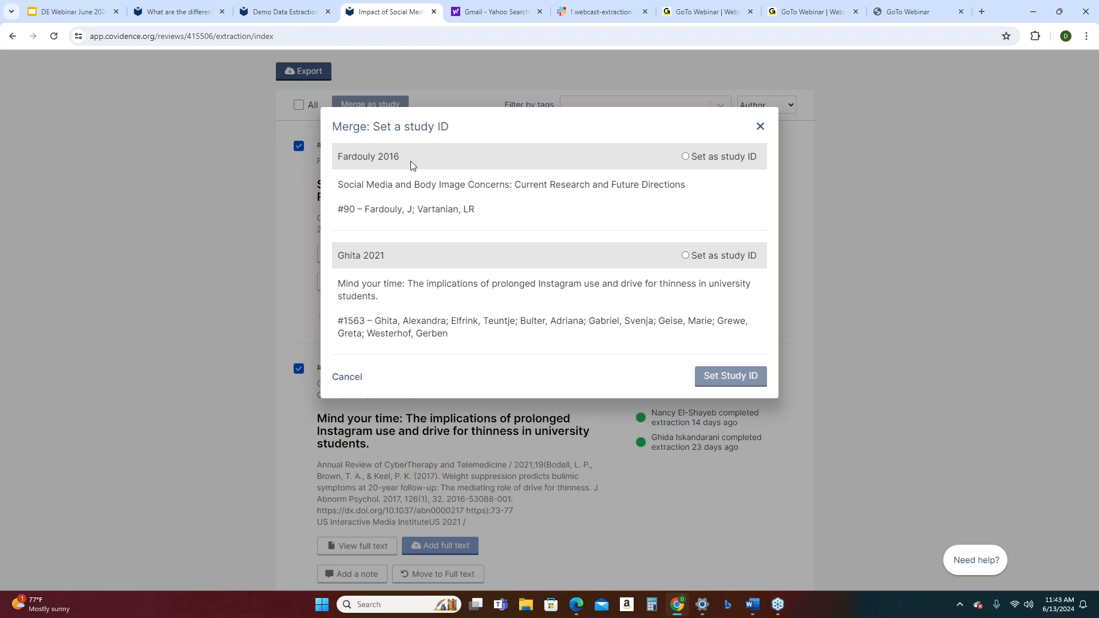
pyautogui.click(685, 157)
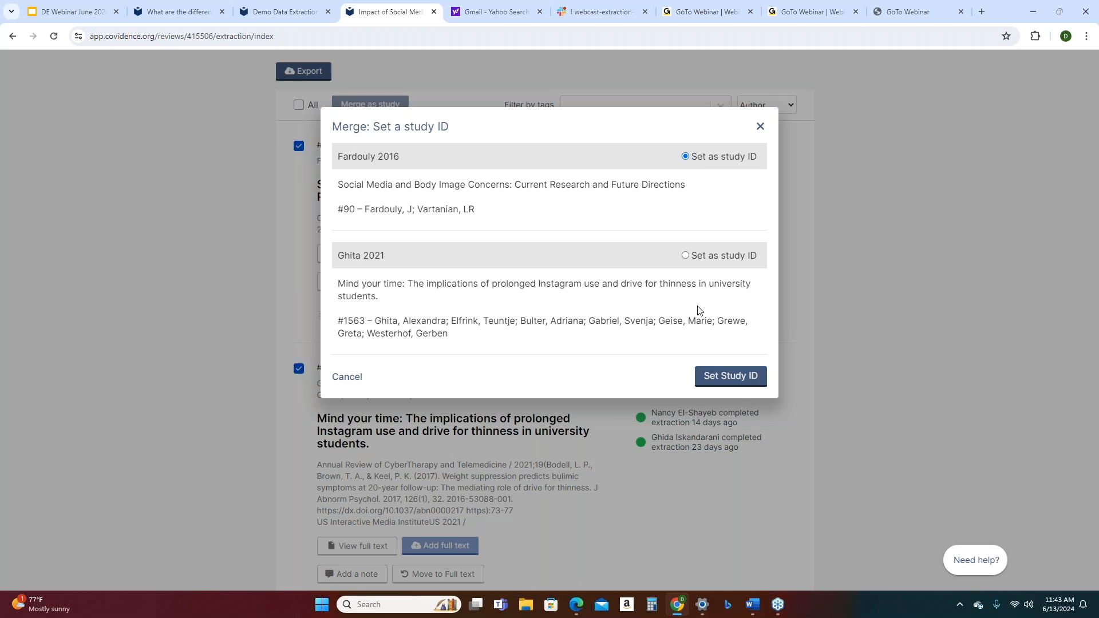
pyautogui.click(722, 382)
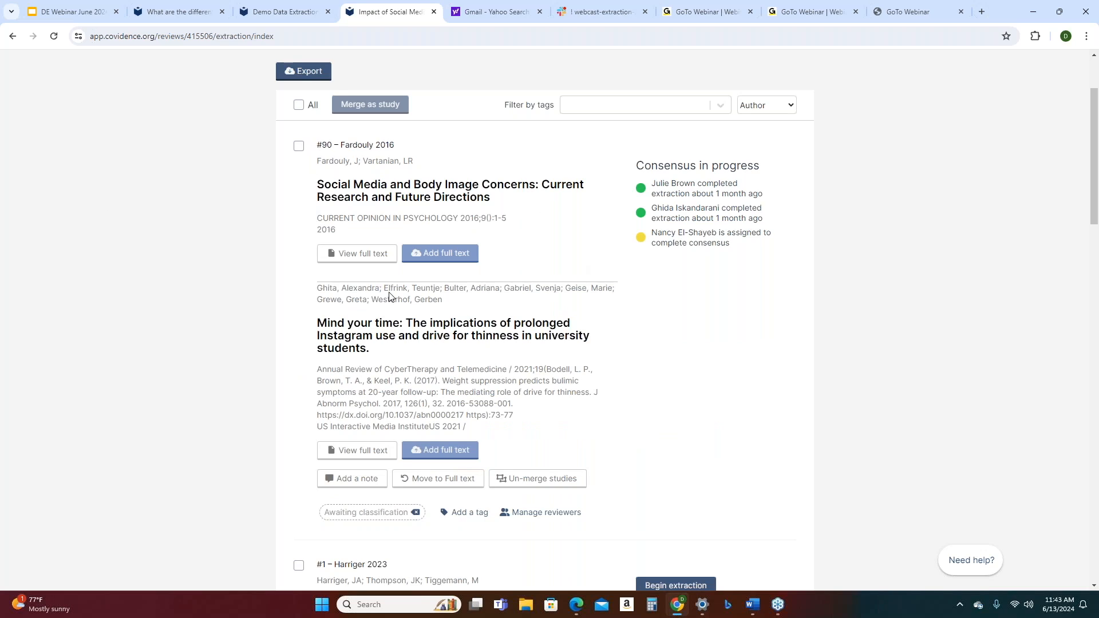
# - Look over the merged study entry and un-merge its two studies
pyautogui.scroll(1, 408, 443)
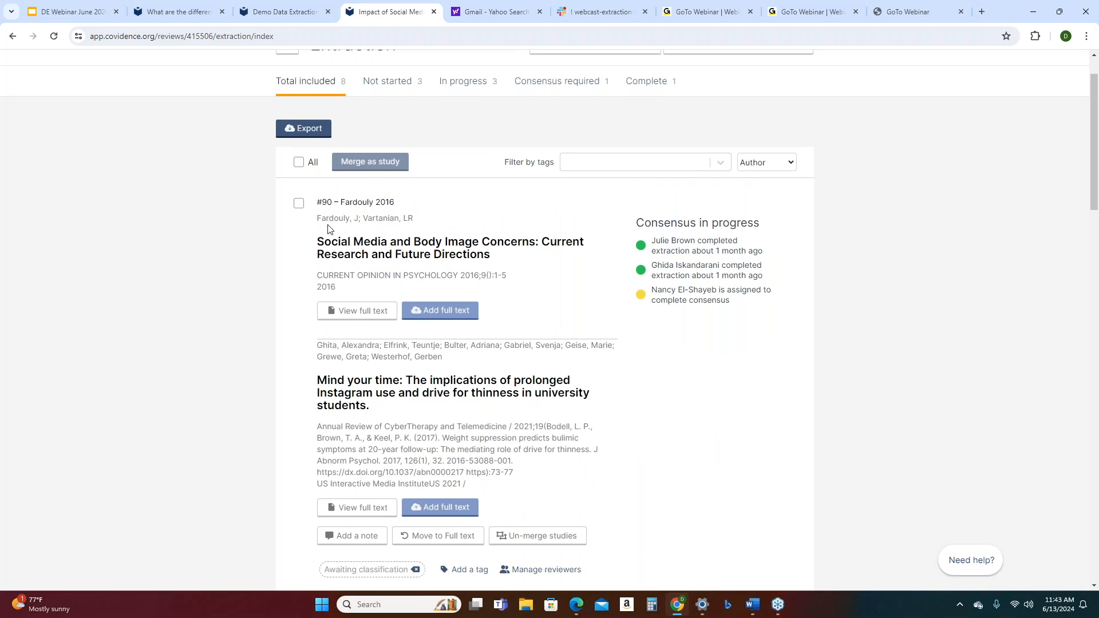
pyautogui.scroll(-3, 366, 319)
pyautogui.scroll(4, 383, 295)
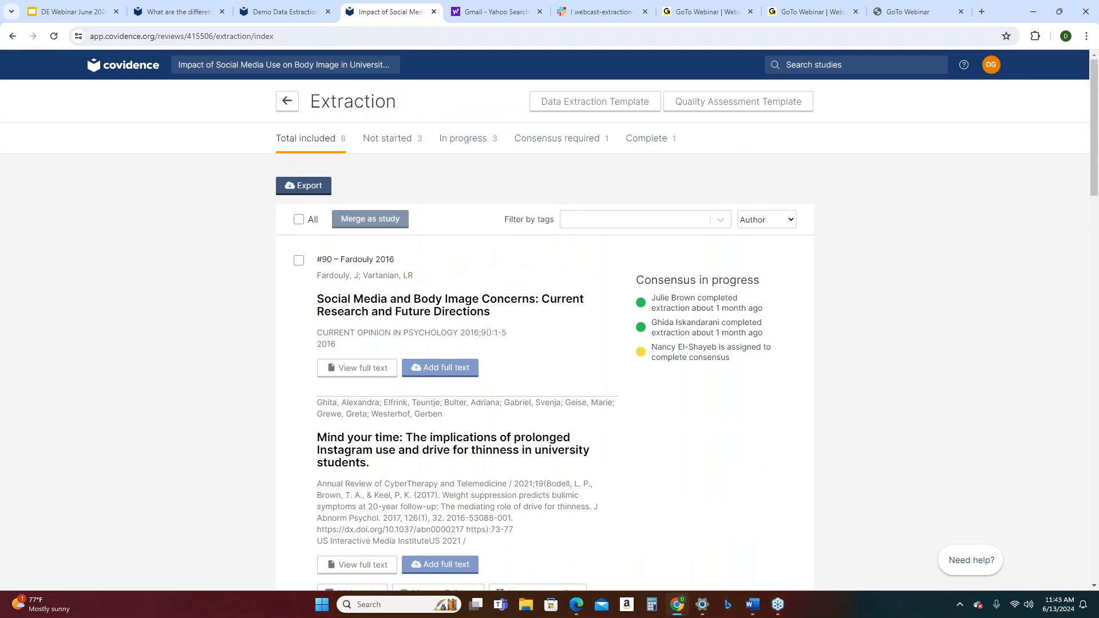
pyautogui.scroll(-3, 446, 395)
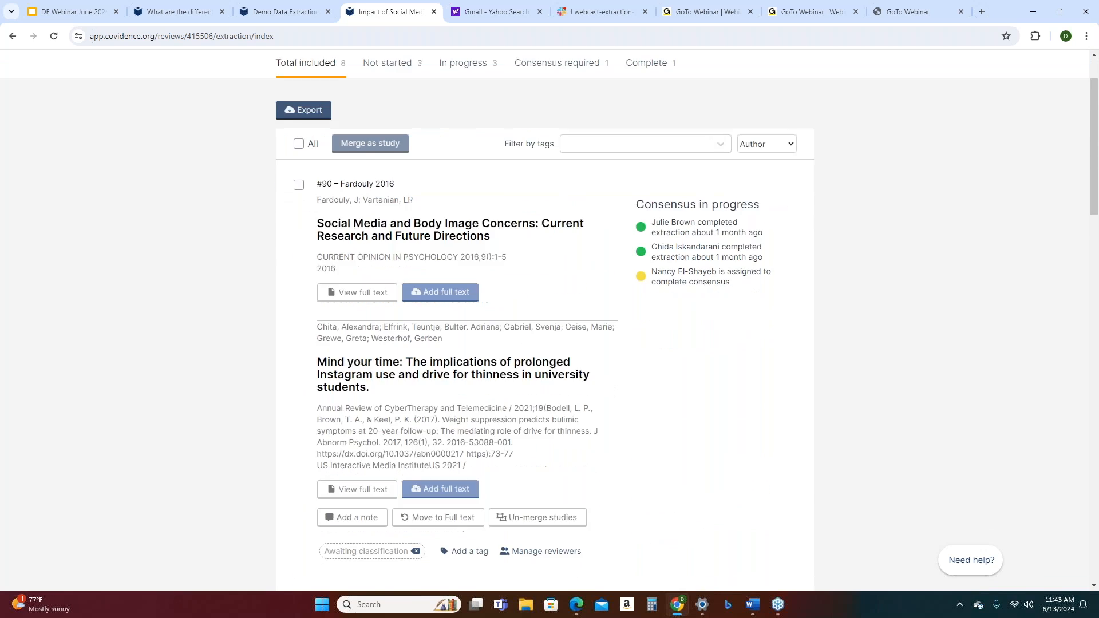
pyautogui.scroll(3, 579, 369)
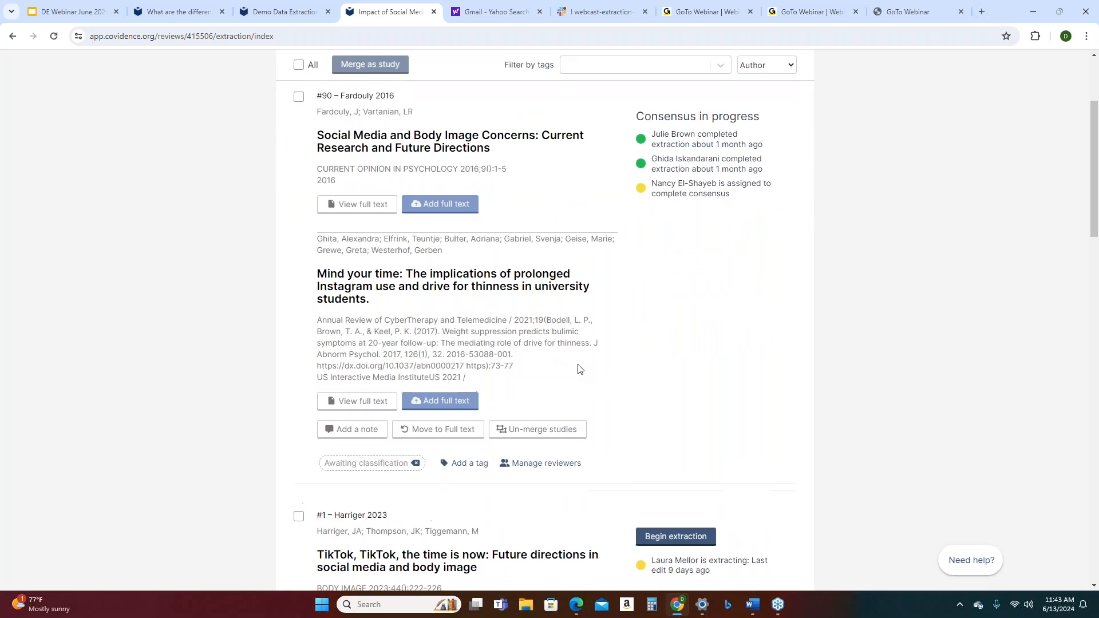
pyautogui.scroll(-2, 579, 369)
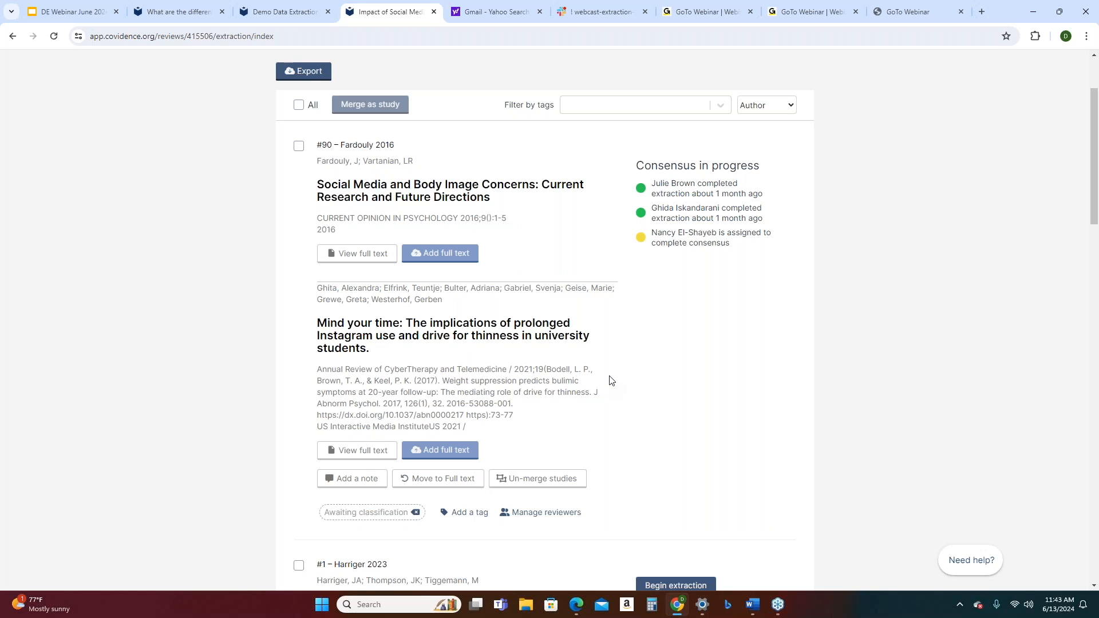
pyautogui.click(558, 490)
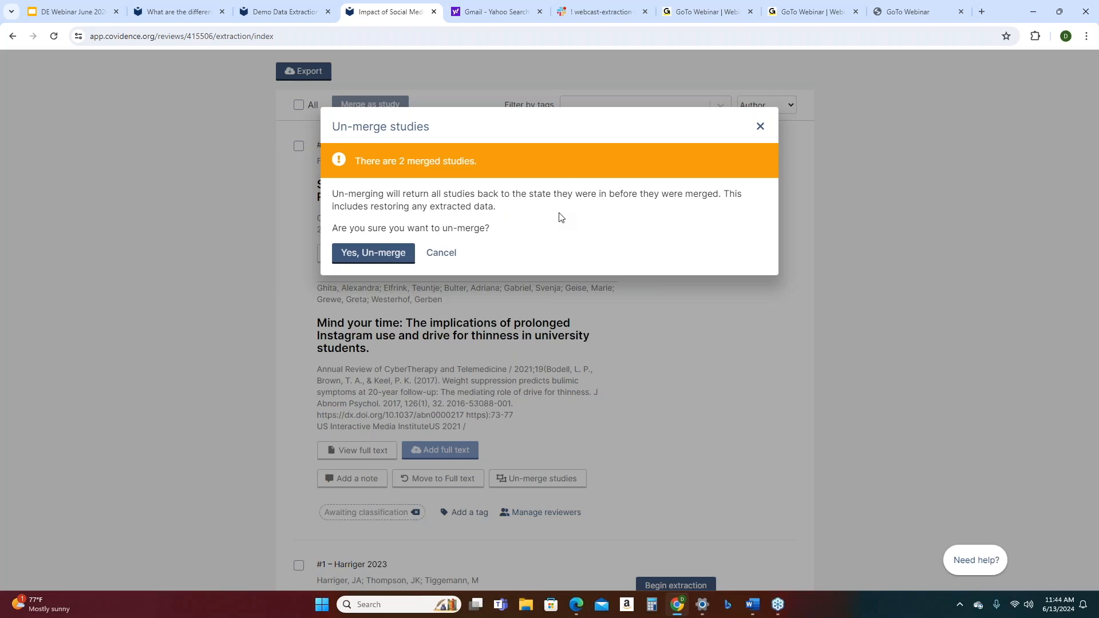
pyautogui.click(365, 259)
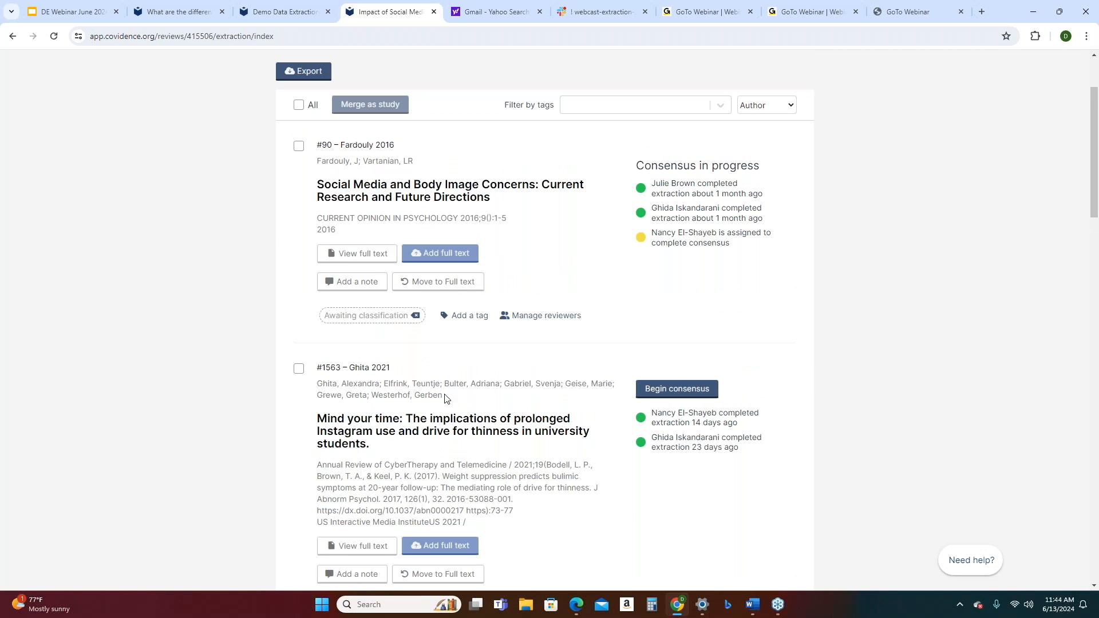
# - Choose a different Reviewer 1 for the 2016 study with extraction data preserved, and close the reviewers dialog without saving
pyautogui.scroll(-1, 450, 395)
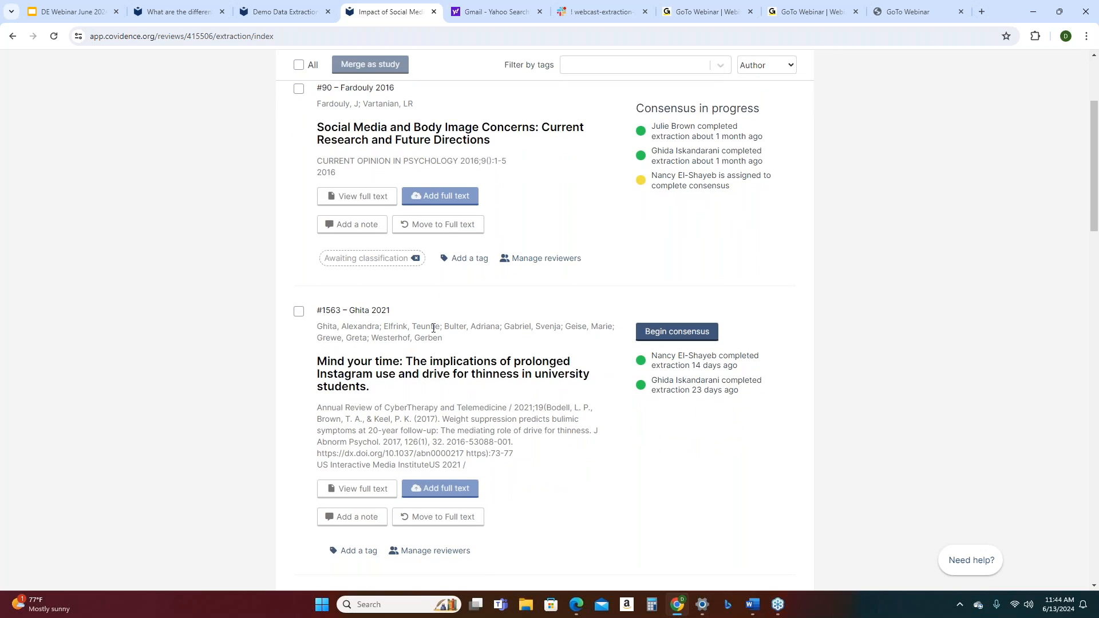
pyautogui.scroll(-1, 433, 359)
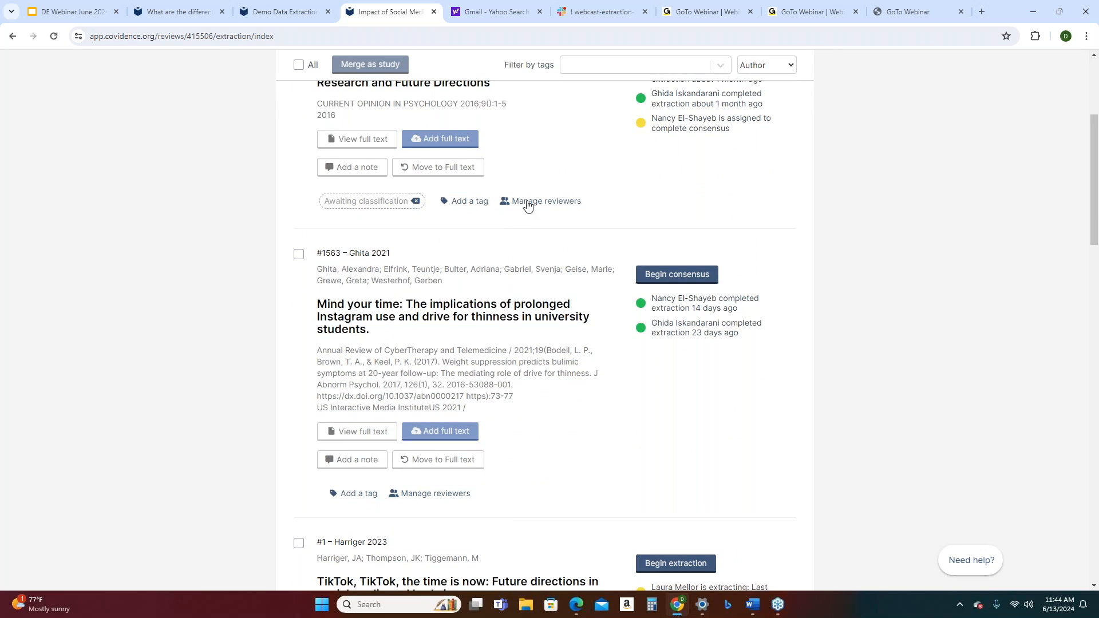
pyautogui.click(518, 201)
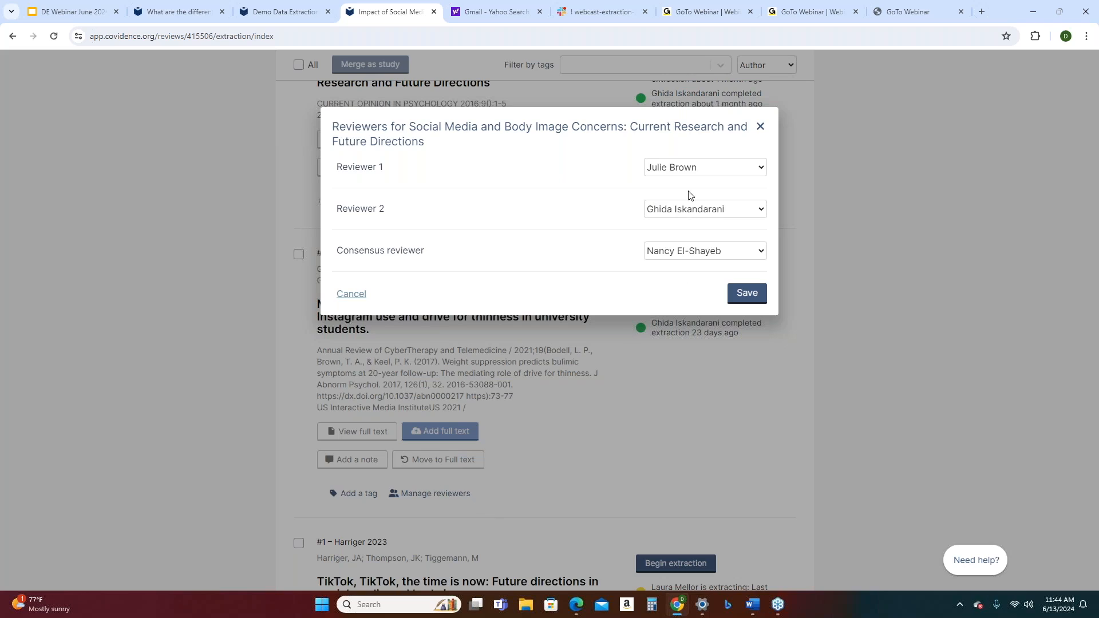
pyautogui.click(762, 169)
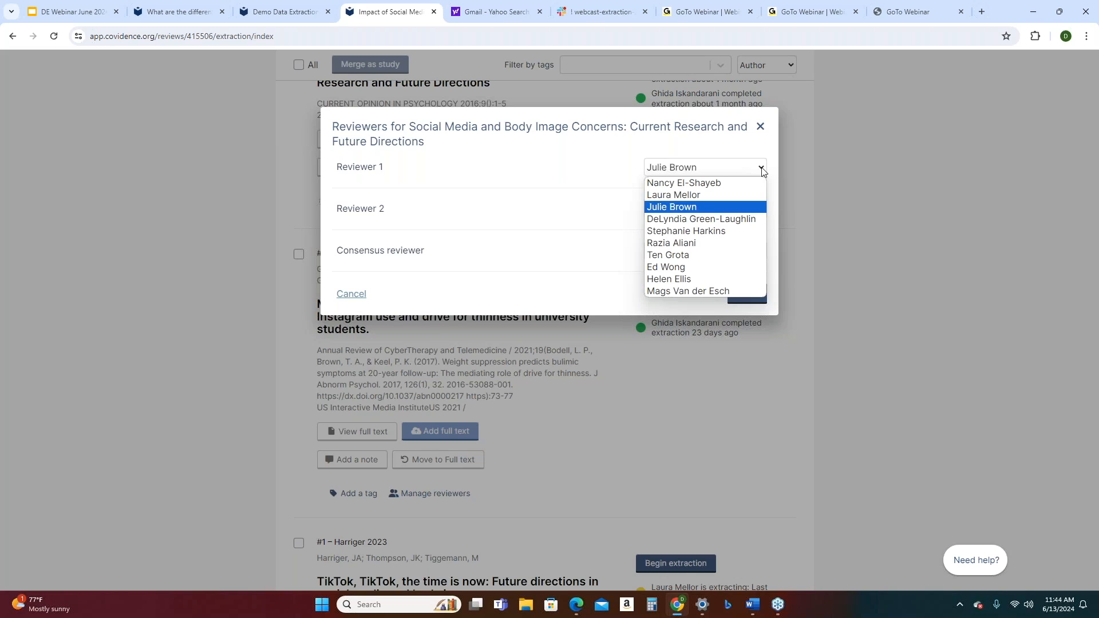
pyautogui.click(745, 220)
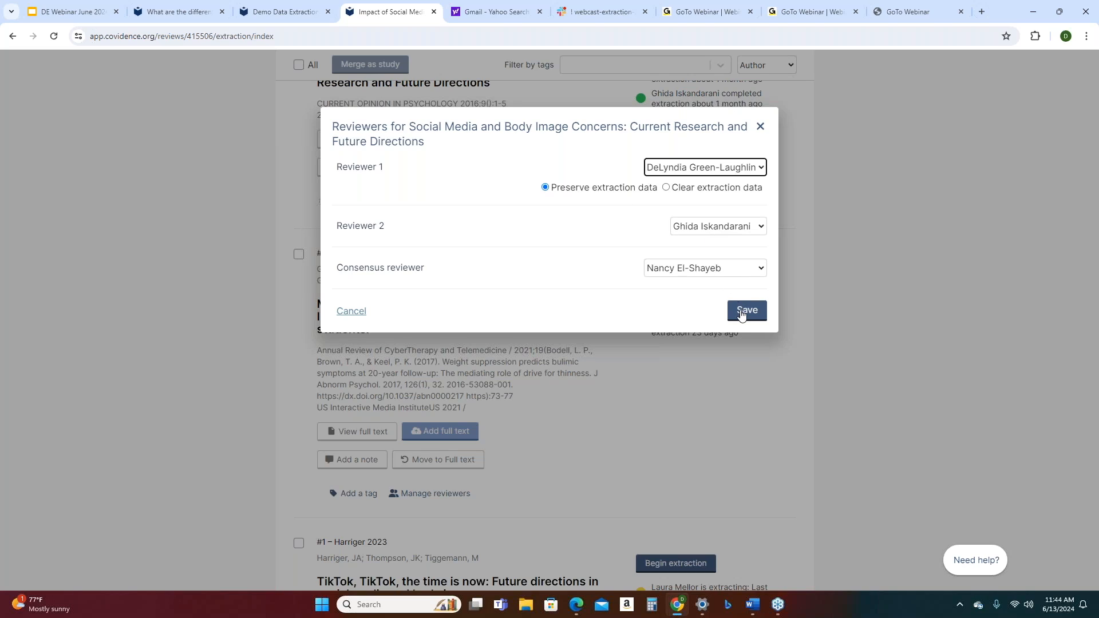
pyautogui.click(760, 128)
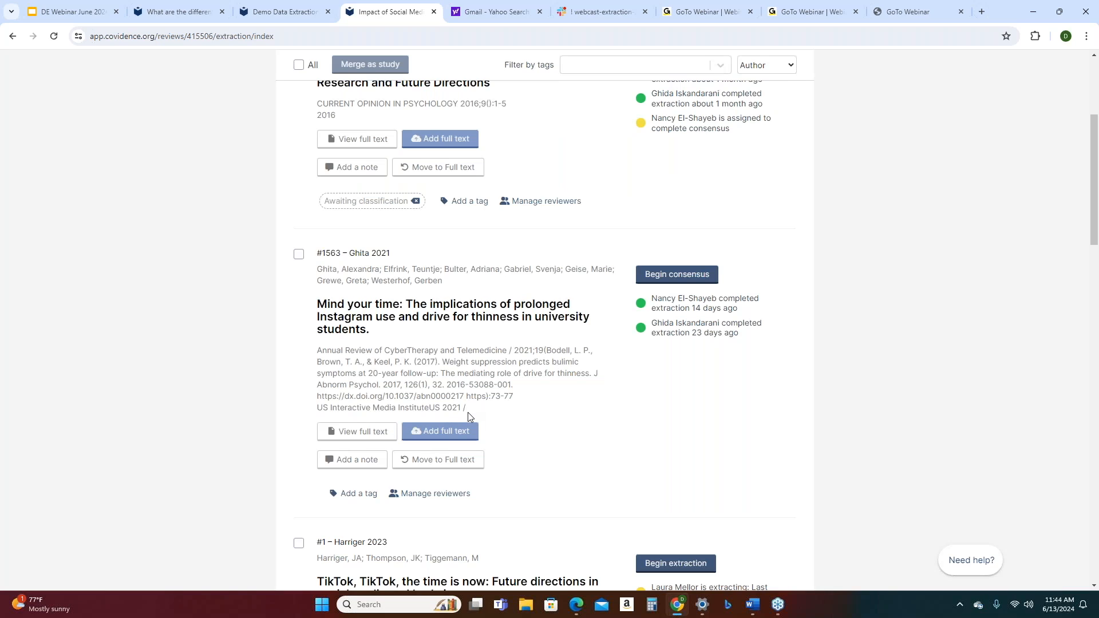
# - Open the Export page from the Extraction study list
pyautogui.scroll(3, 469, 414)
pyautogui.scroll(1, 468, 416)
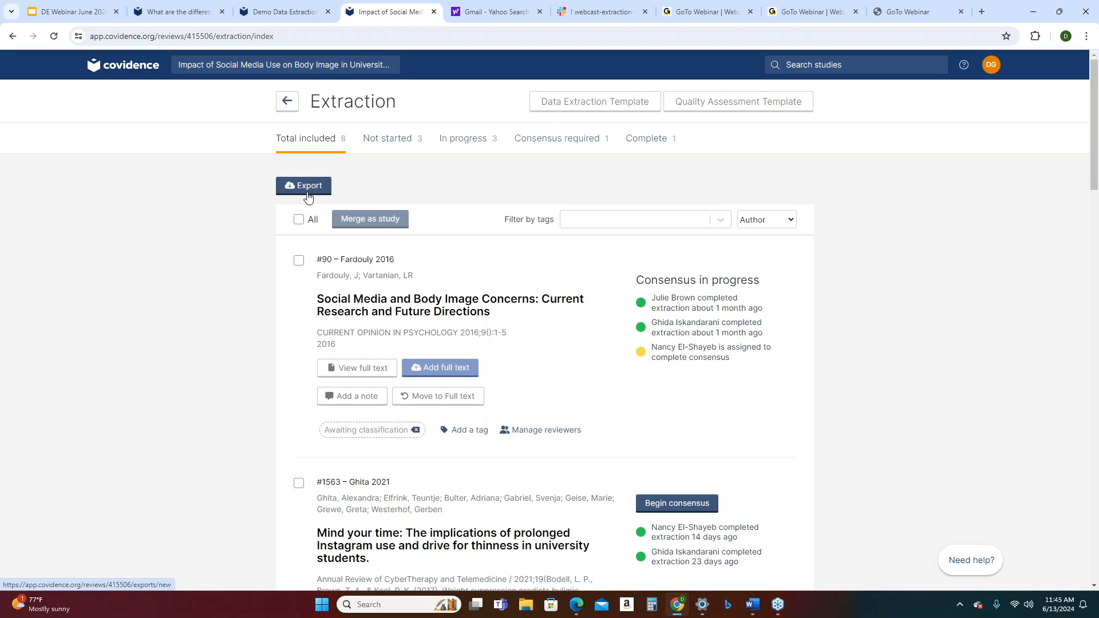
pyautogui.click(303, 192)
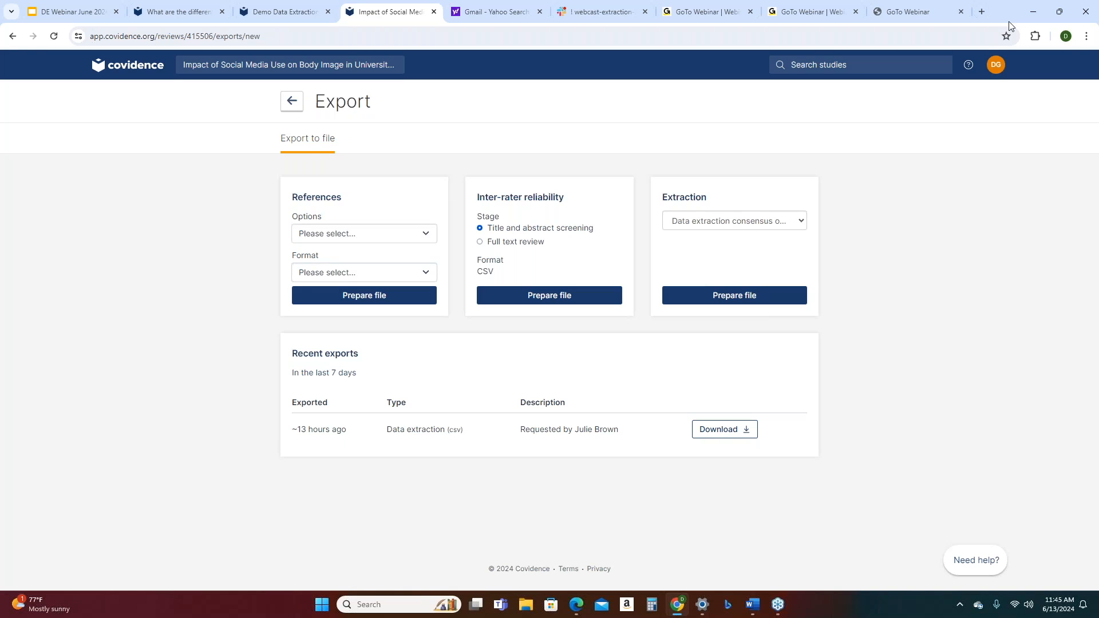
# - Reach the Export page again through the Review Summary and show the available Extraction export options
pyautogui.click(229, 65)
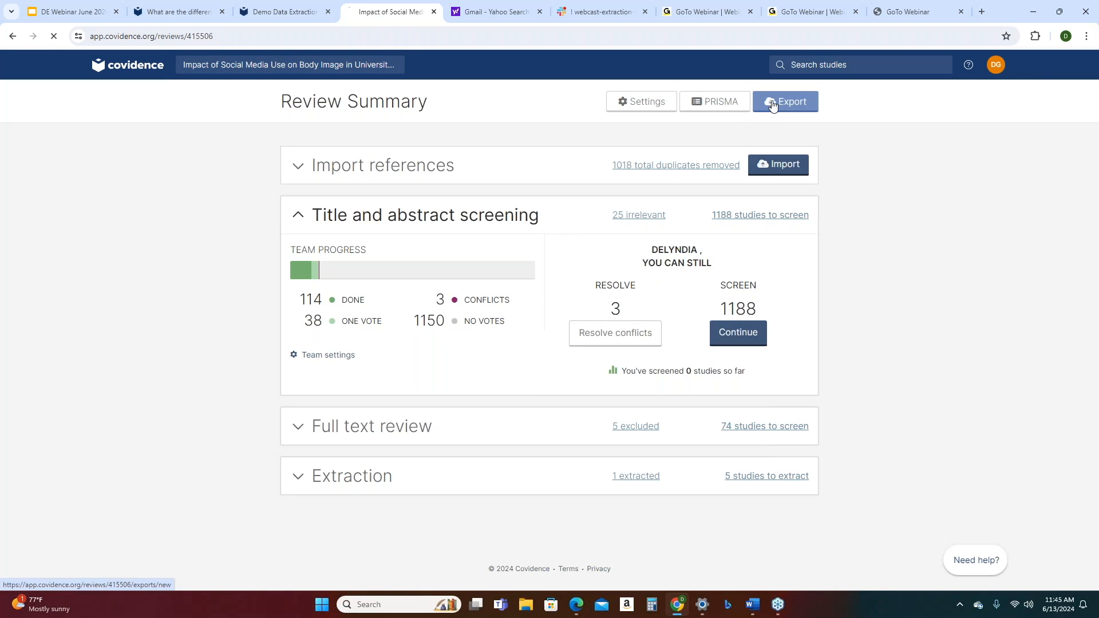
pyautogui.click(778, 110)
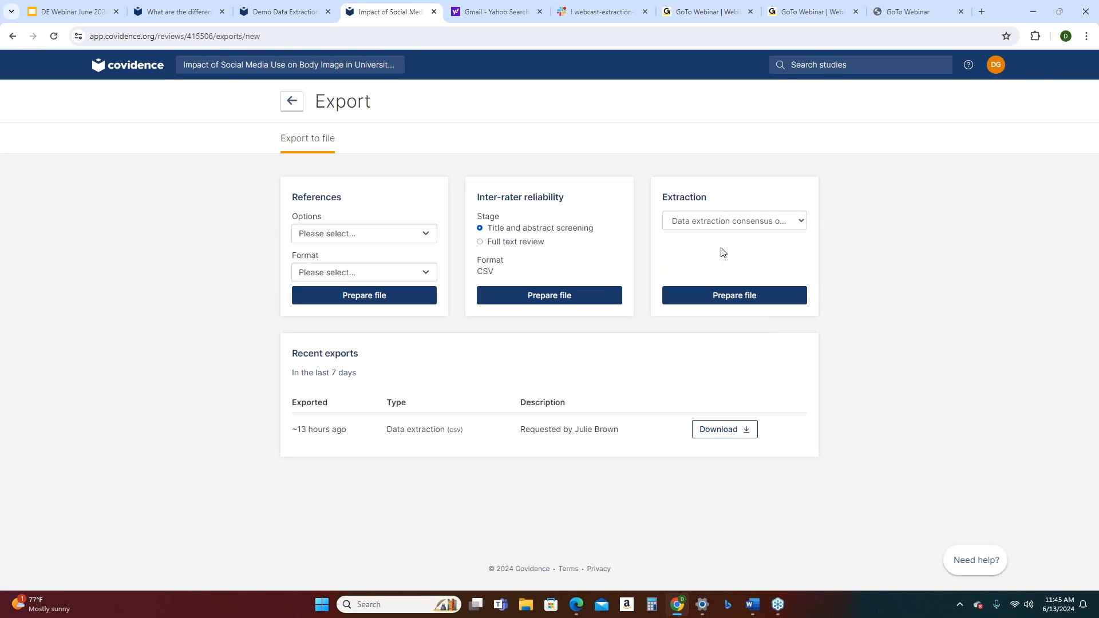
pyautogui.click(802, 222)
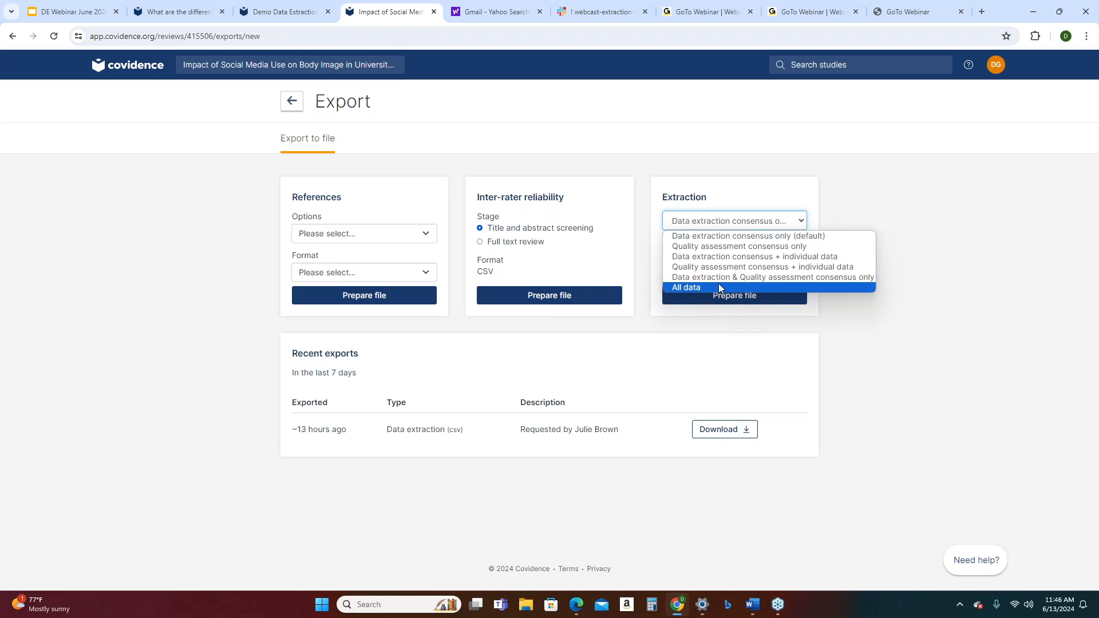
# - Switch to the DE Webinar June 2024 presentation in Google Slides
pyautogui.click(82, 17)
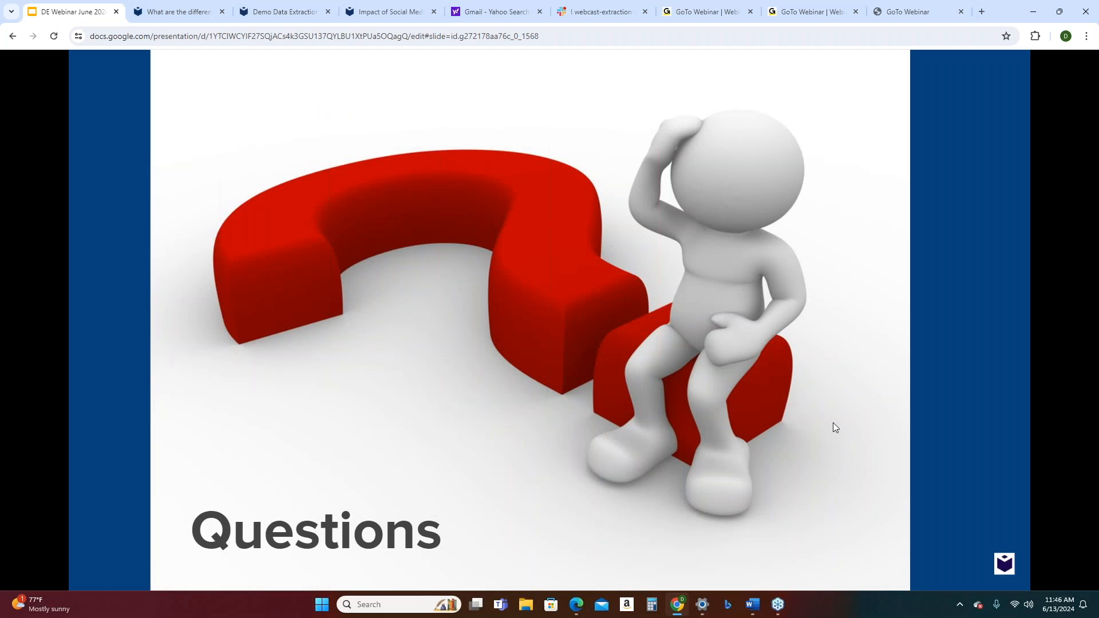
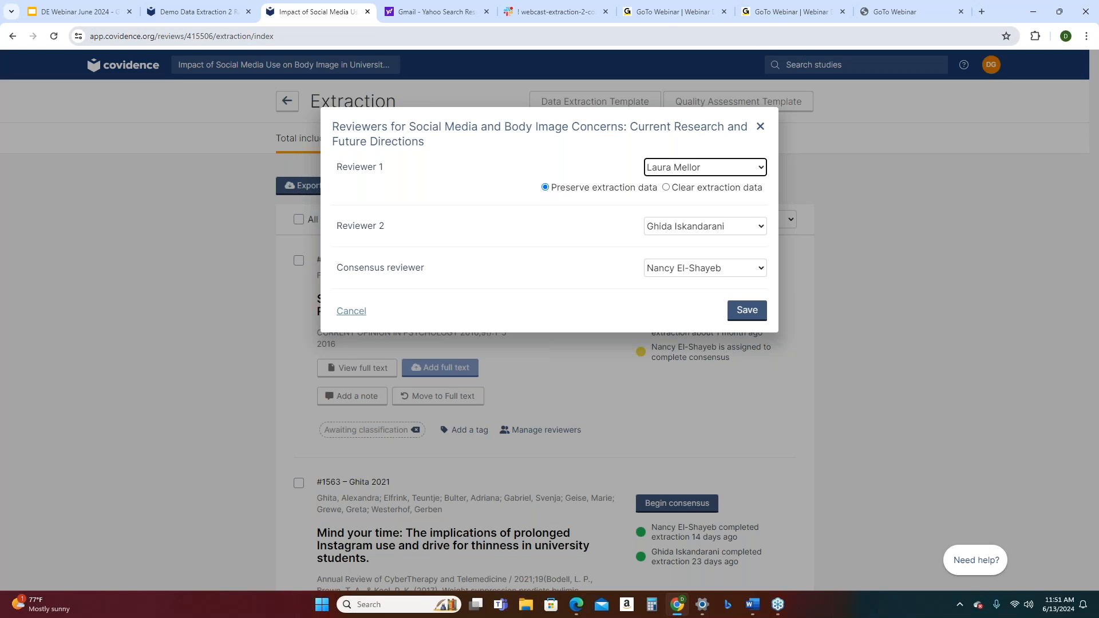
# - Close the reviewers dialog without saving and switch to the Demo Data Extraction 2 Review
pyautogui.click(761, 126)
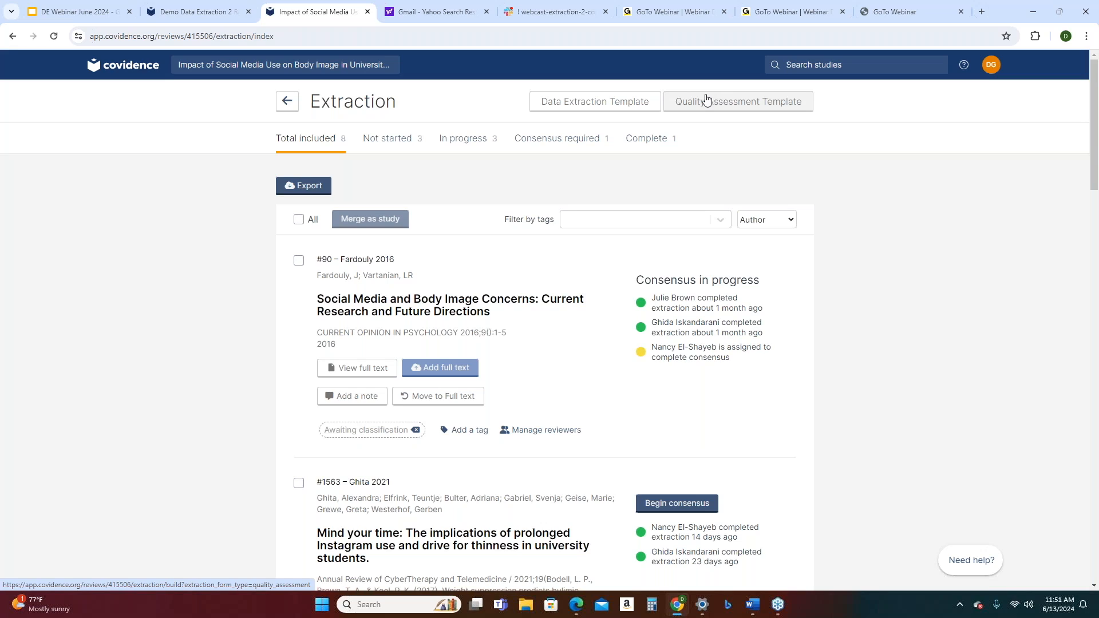
pyautogui.moveTo(174, 12)
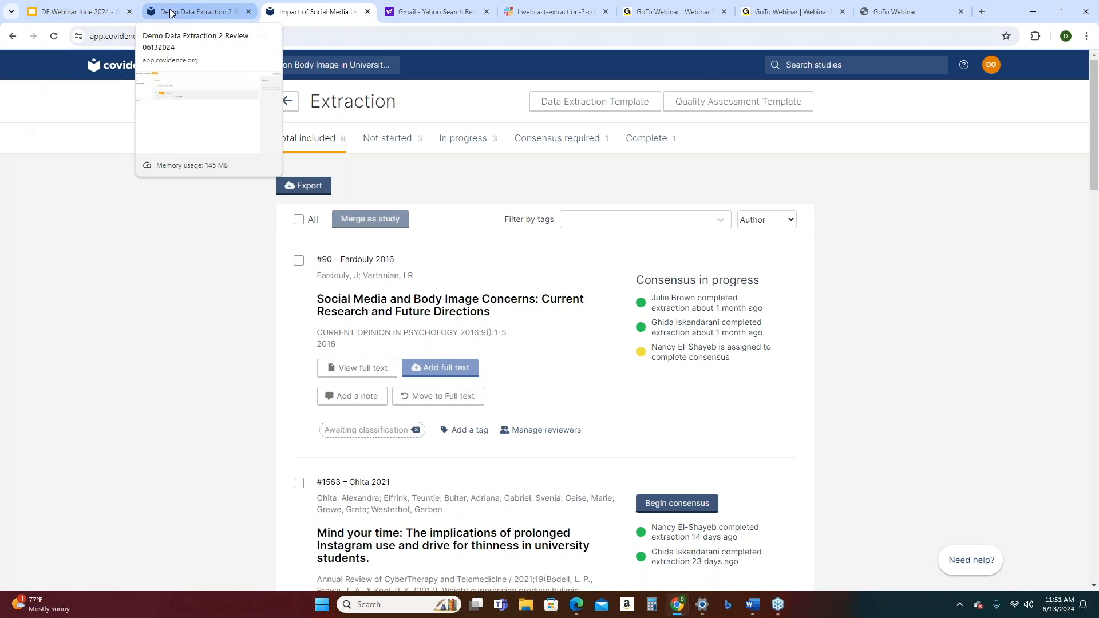
pyautogui.click(174, 12)
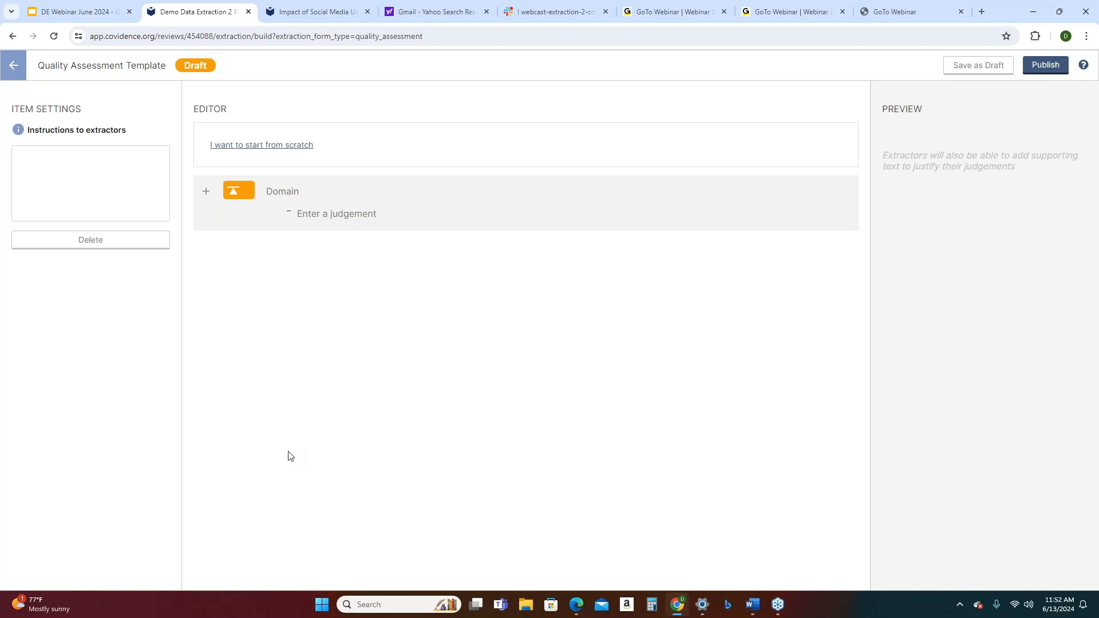
# - Add two blank domains to the Quality Assessment Template, and leave the template without saving
pyautogui.click(206, 192)
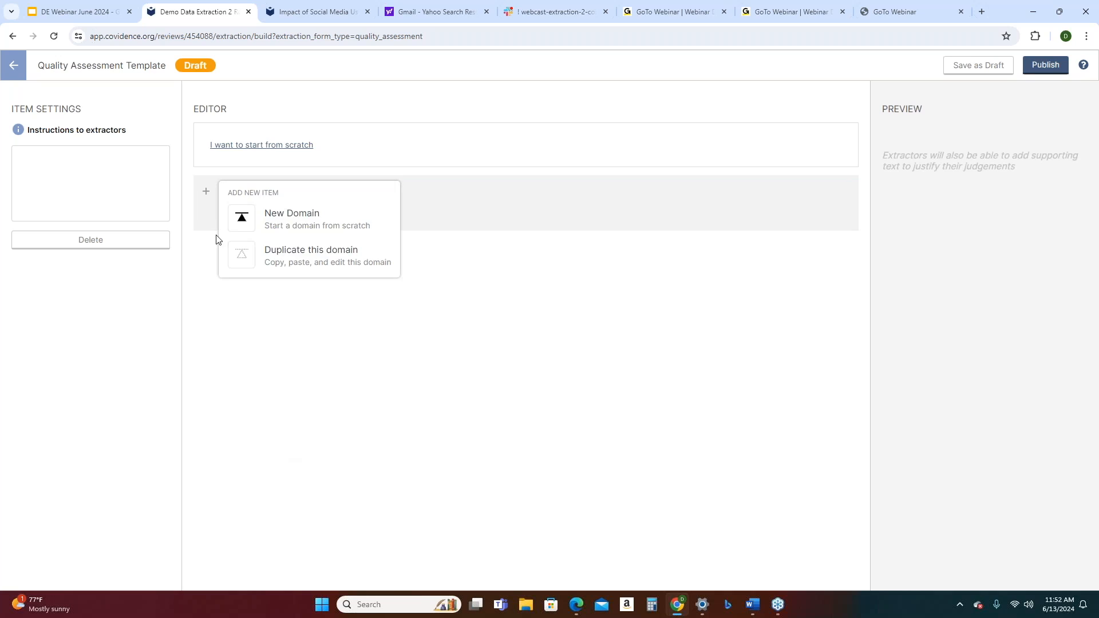
pyautogui.click(249, 231)
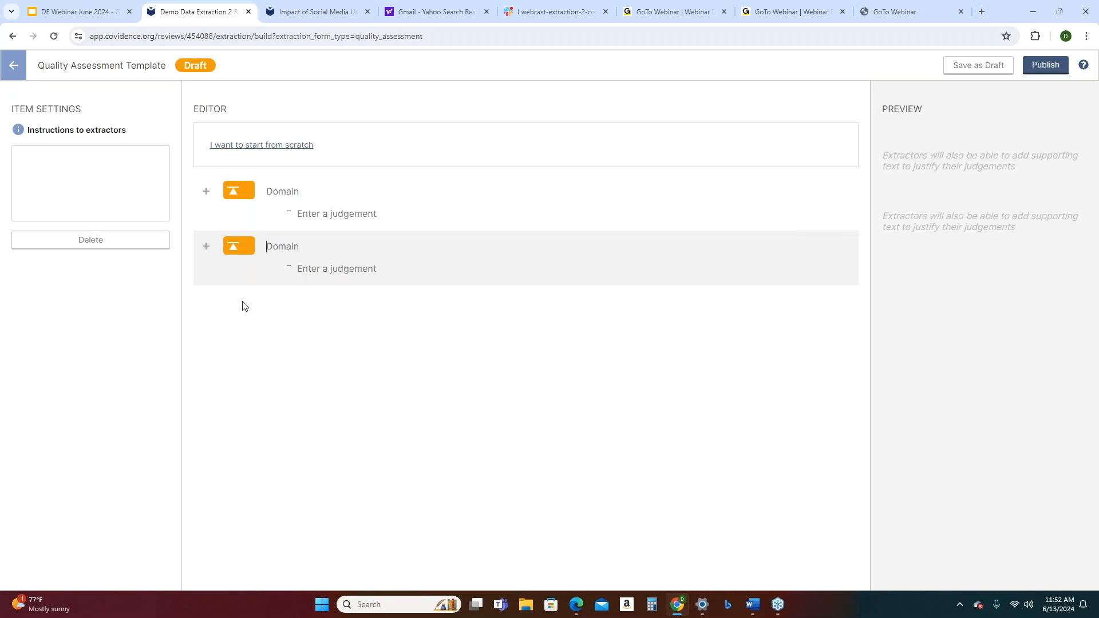
pyautogui.click(206, 247)
pyautogui.click(275, 316)
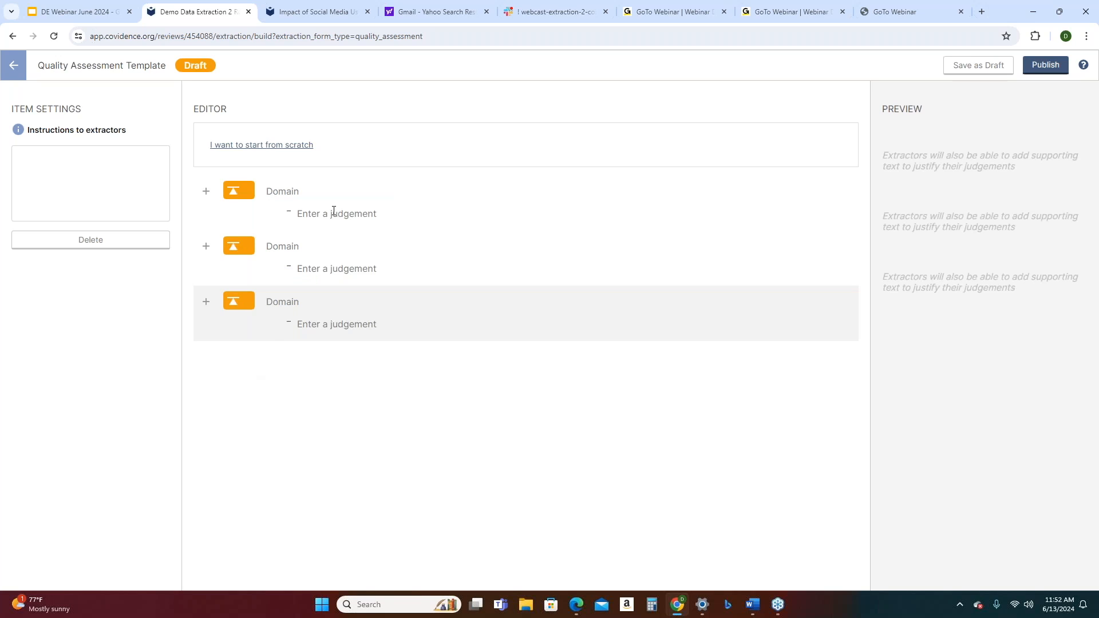
pyautogui.click(329, 193)
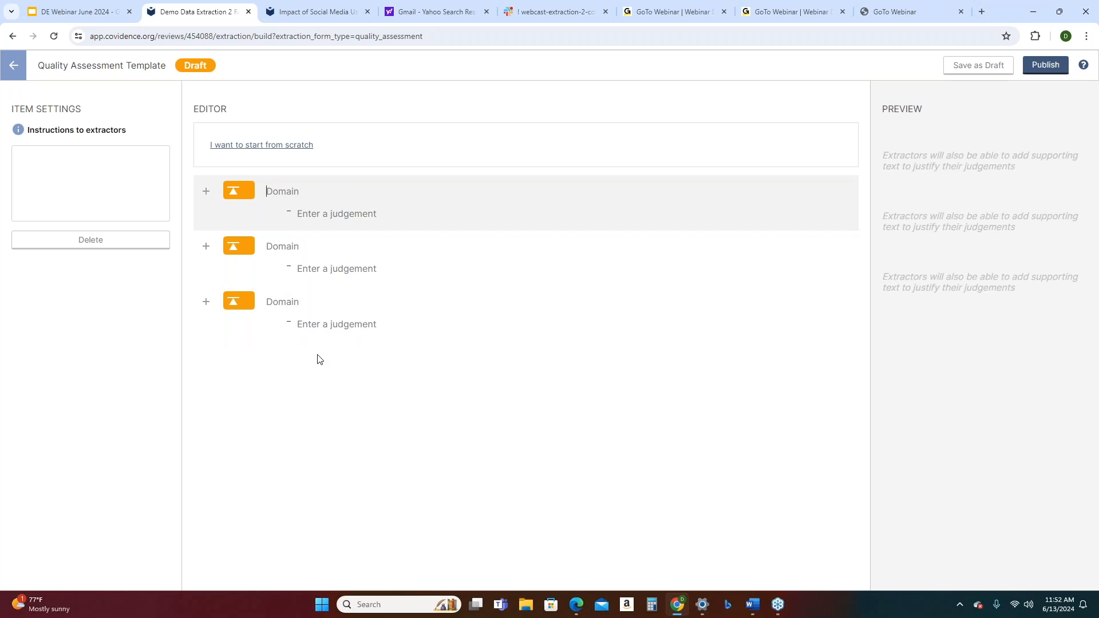
pyautogui.click(14, 38)
pyautogui.click(599, 113)
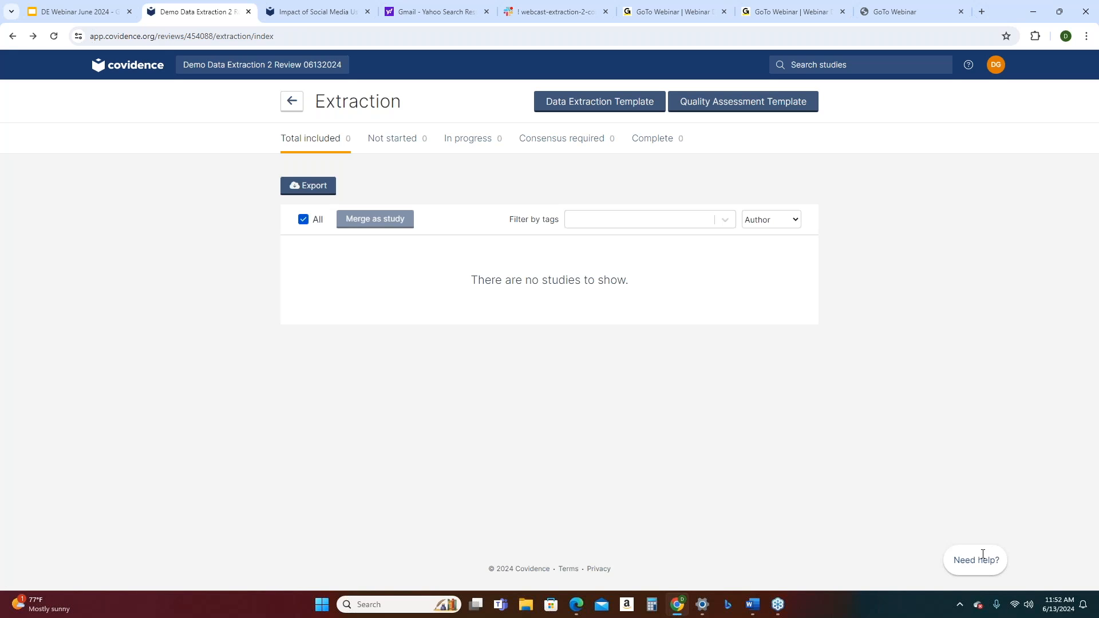
# - Open the Data Extraction Template, return to the Extraction page and open the Quality Assessment Template
pyautogui.click(571, 104)
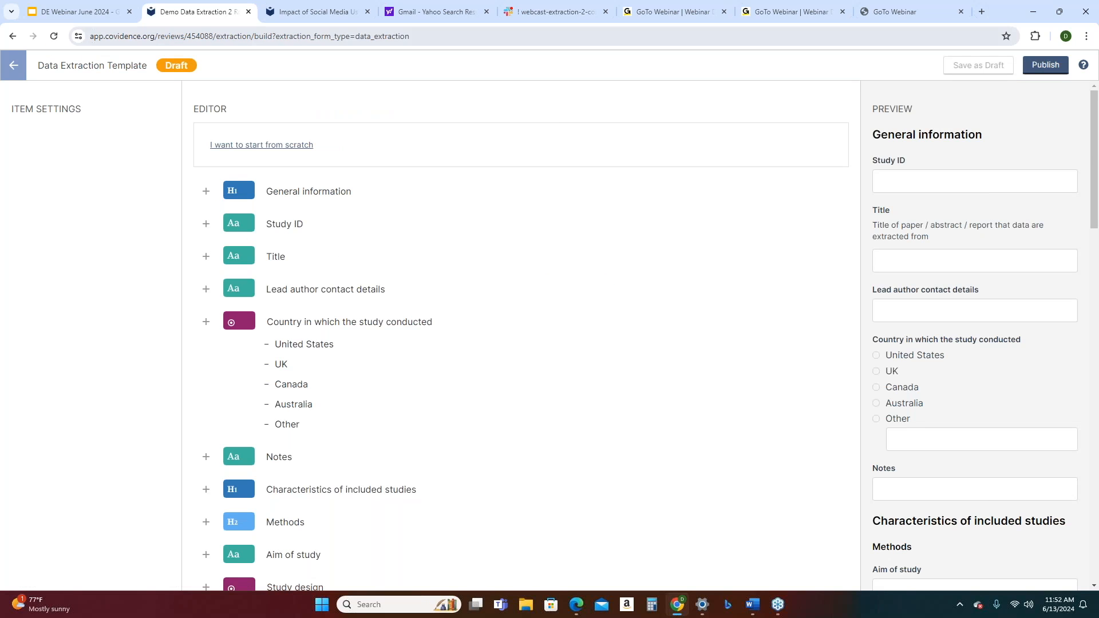
pyautogui.click(13, 36)
pyautogui.click(741, 103)
# - Rename the Sequence generation domain as "New Castle"
pyautogui.click(363, 195)
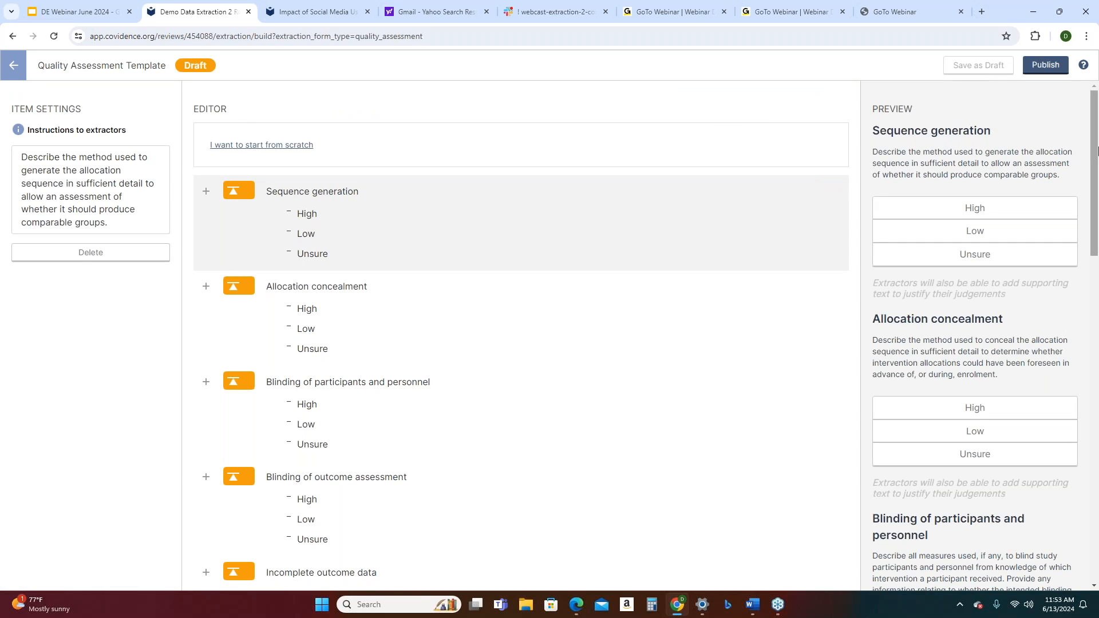
pyautogui.press('Delete')
pyautogui.press('Delete')
pyautogui.press('Delete')
pyautogui.press('Delete')
pyautogui.press('Delete')
pyautogui.press('Delete')
pyautogui.press('Delete')
pyautogui.press('Delete')
pyautogui.press('Delete')
pyautogui.press('Delete')
pyautogui.press('Delete')
pyautogui.press('Delete')
pyautogui.press('Delete')
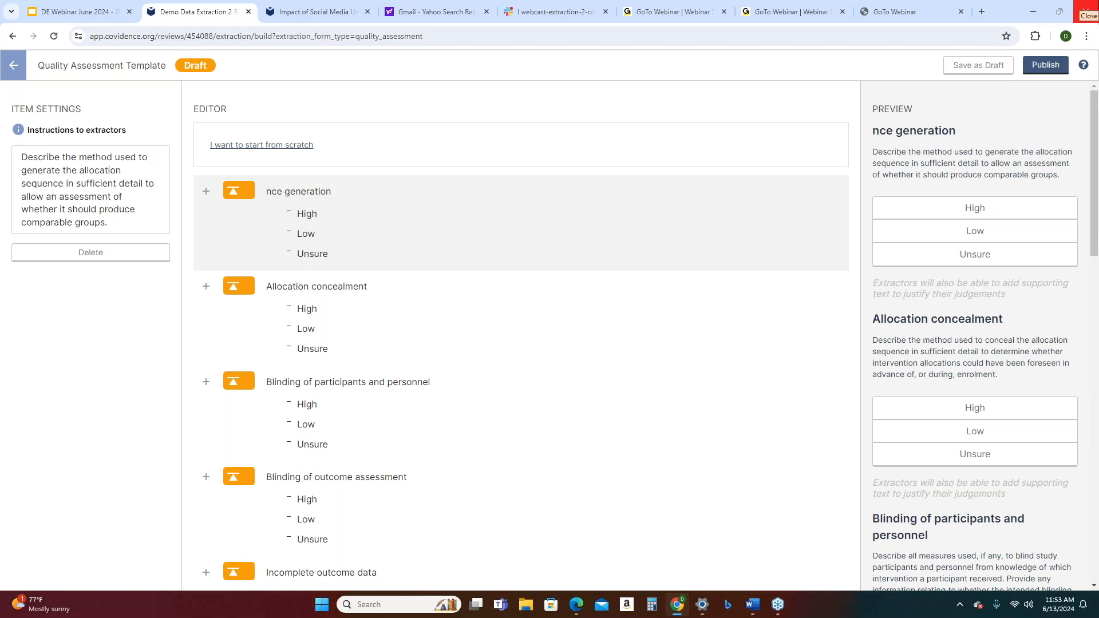
pyautogui.press('Delete')
pyautogui.press('Delete')
pyautogui.press('Delete')
pyautogui.press('Delete')
pyautogui.press('Delete')
pyautogui.press('Delete')
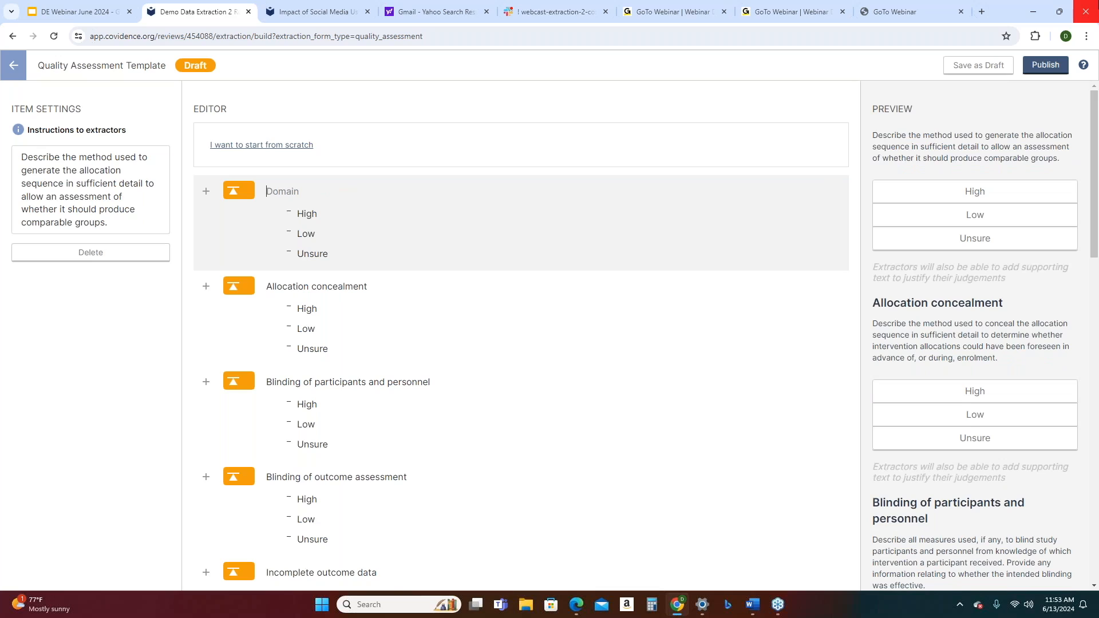
pyautogui.write('CA')
pyautogui.press('BackSpace')
pyautogui.write('A')
pyautogui.press('BackSpace')
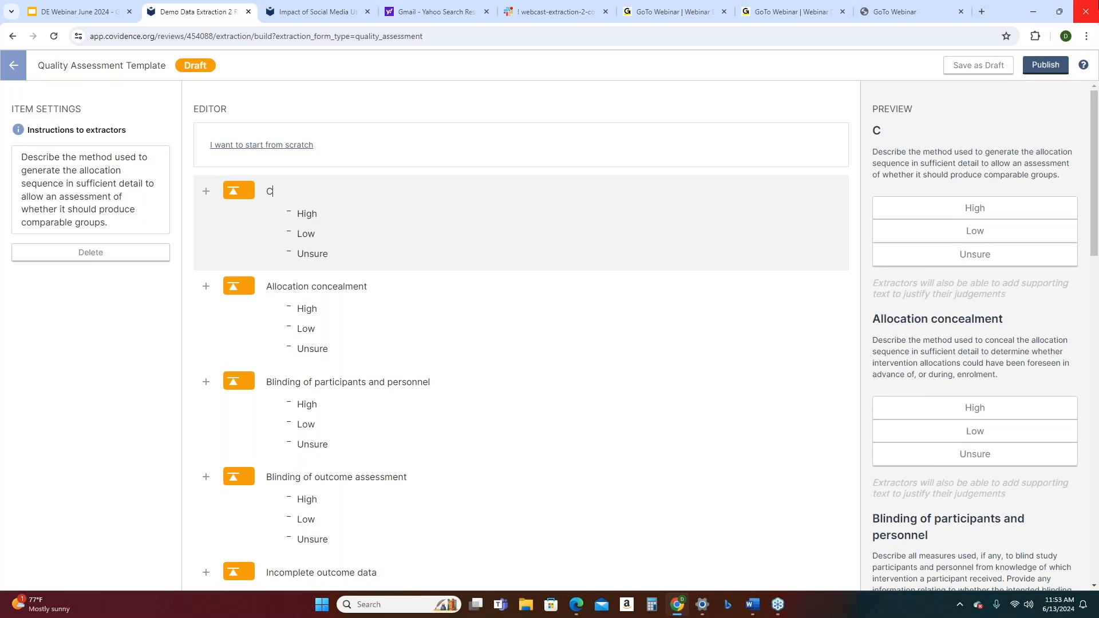
pyautogui.press('BackSpace')
pyautogui.write('New Castle')
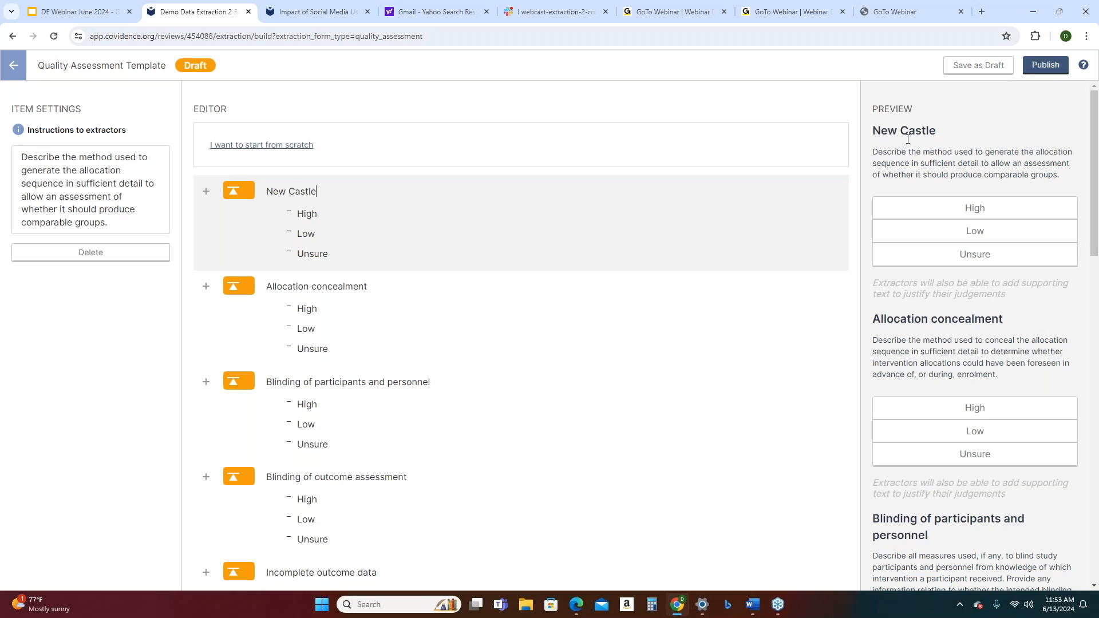
# - Change the New Castle domain's judgements to "yes" and "no", and remove the Unsure judgement
pyautogui.click(338, 216)
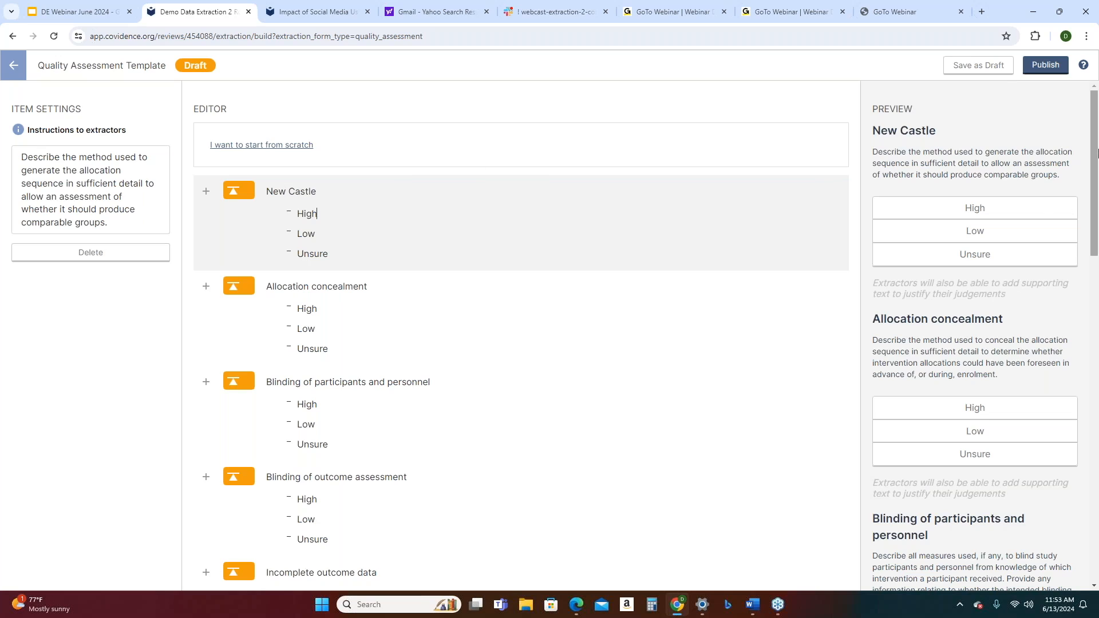
pyautogui.press('BackSpace')
pyautogui.press('BackSpace')
pyautogui.press('BackSpace')
pyautogui.press('BackSpace')
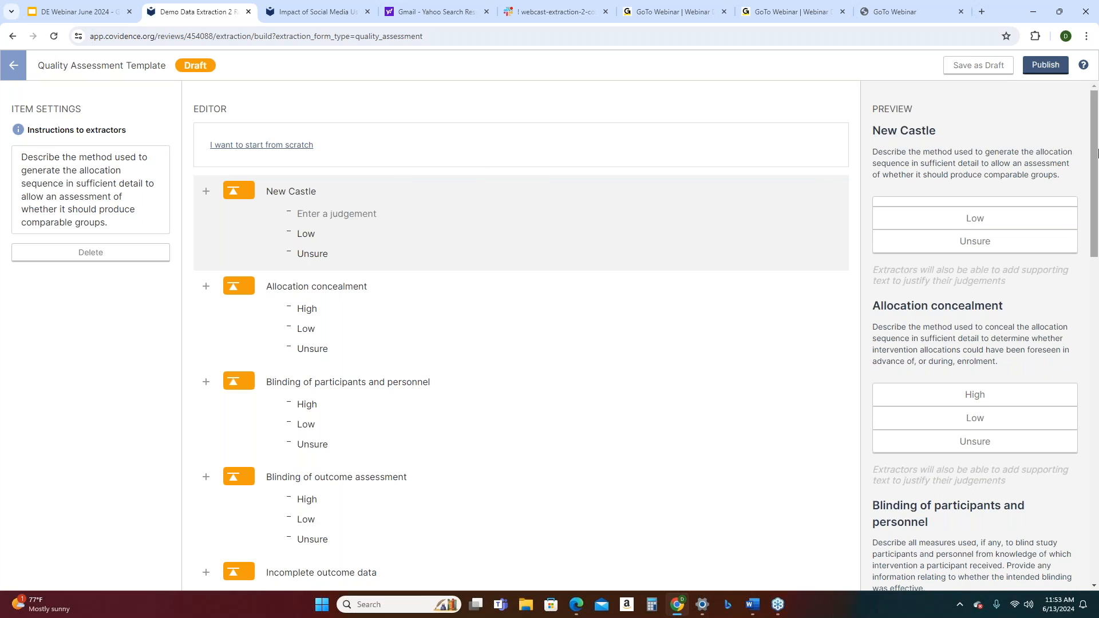
pyautogui.write('yes')
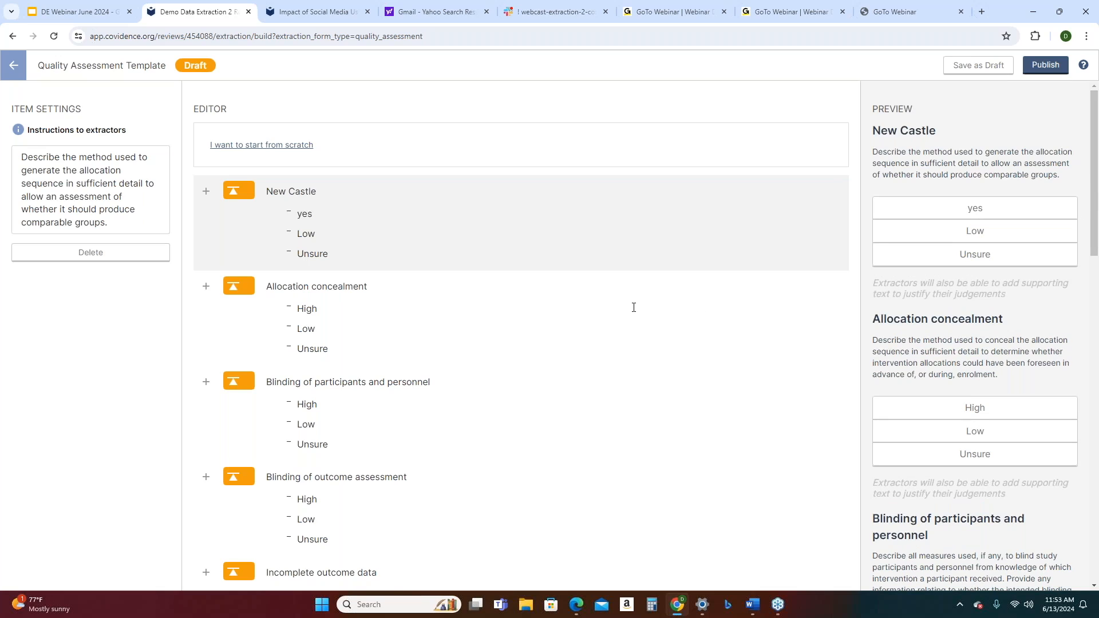
pyautogui.click(321, 233)
pyautogui.press('BackSpace')
pyautogui.press('BackSpace')
pyautogui.press('BackSpace')
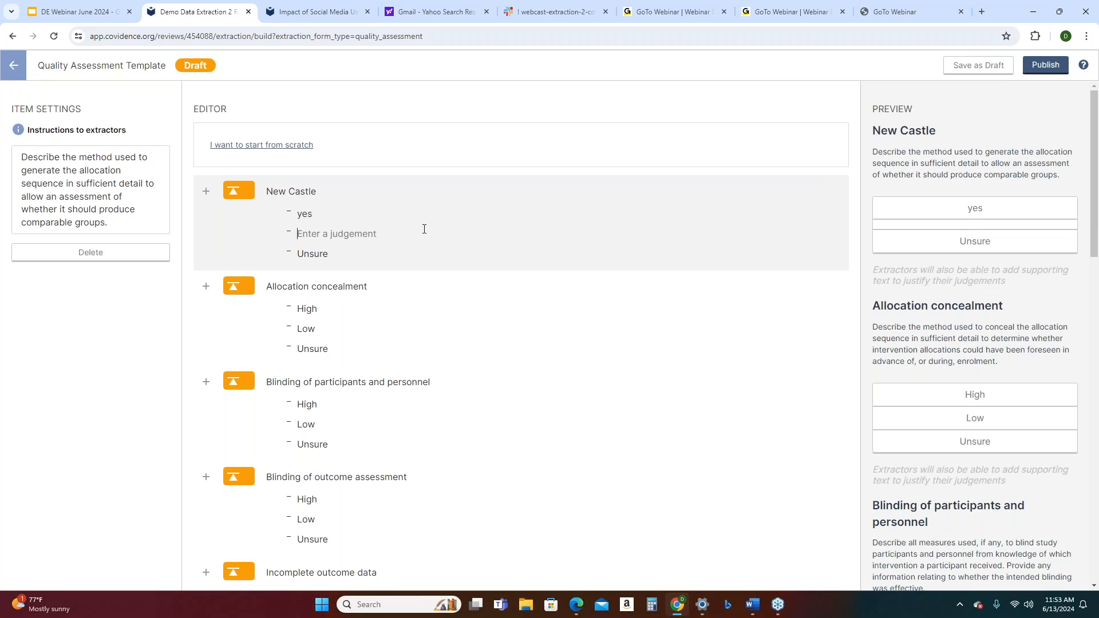
pyautogui.write('no')
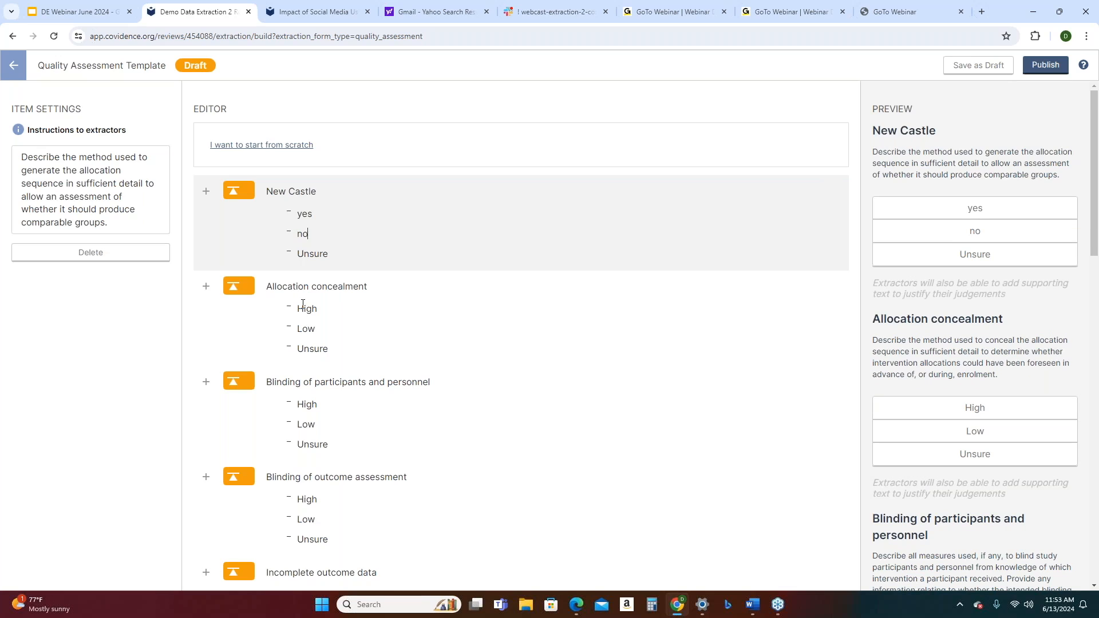
pyautogui.moveTo(331, 252); pyautogui.dragTo(296, 254)
pyautogui.press('BackSpace')
pyautogui.press('BackSpace')
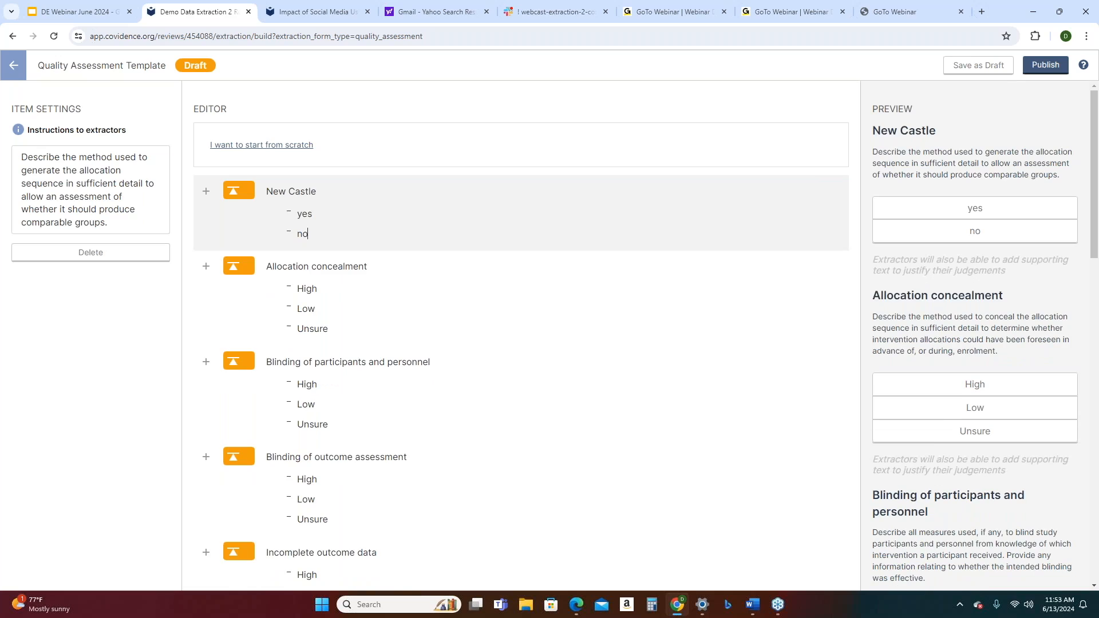
# - Append the sample text "ddddddd" to the New Castle domain's instructions to extractors
pyautogui.click(124, 157)
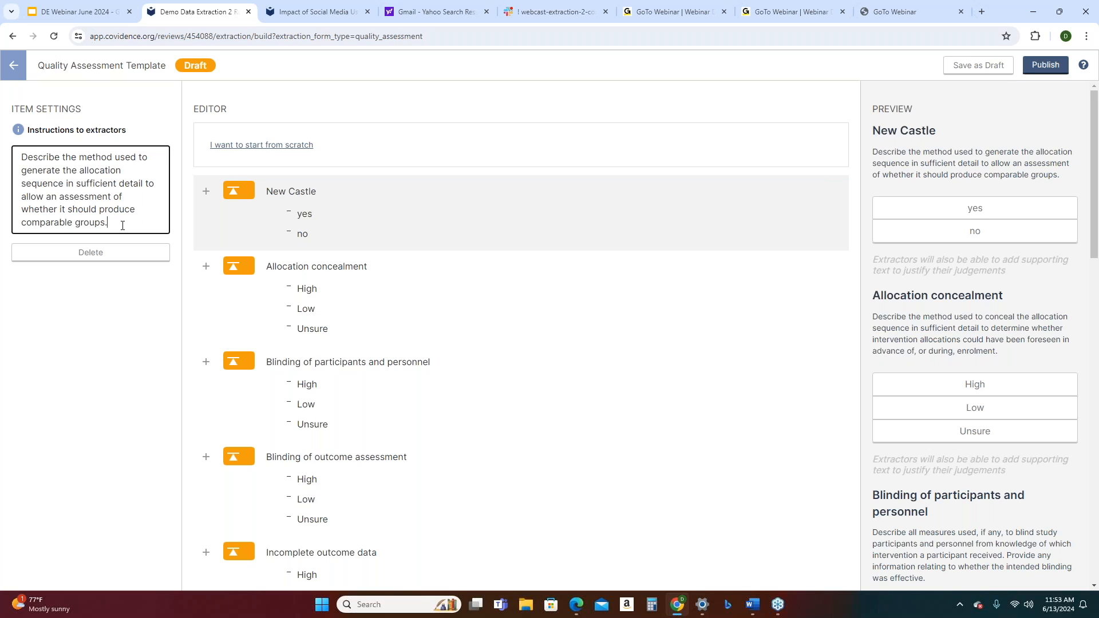
pyautogui.write('ddddddd')
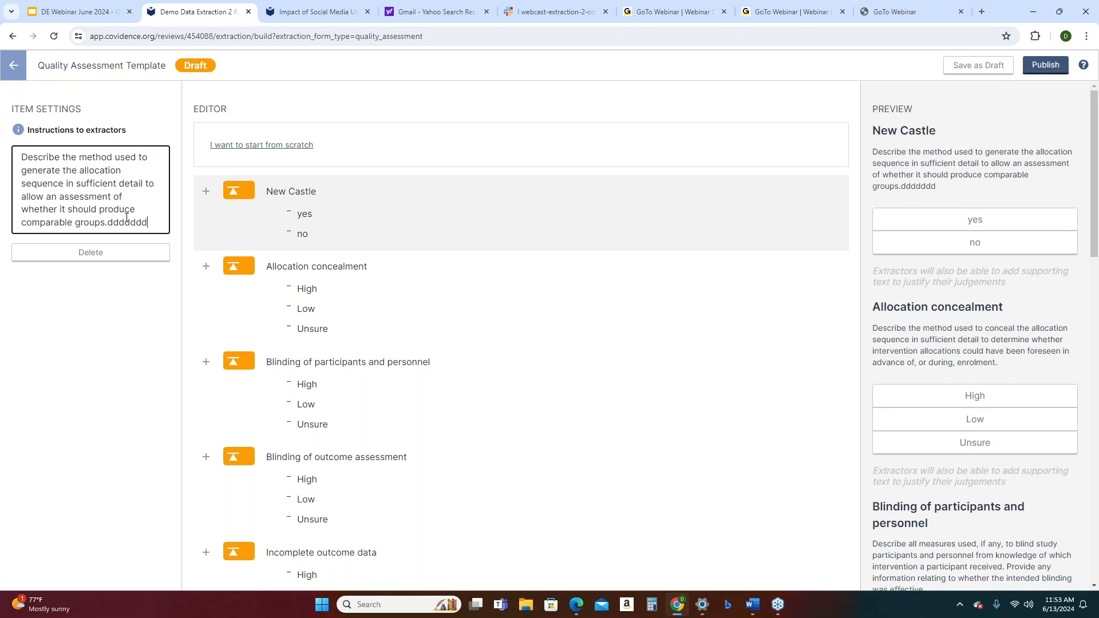
pyautogui.click(363, 304)
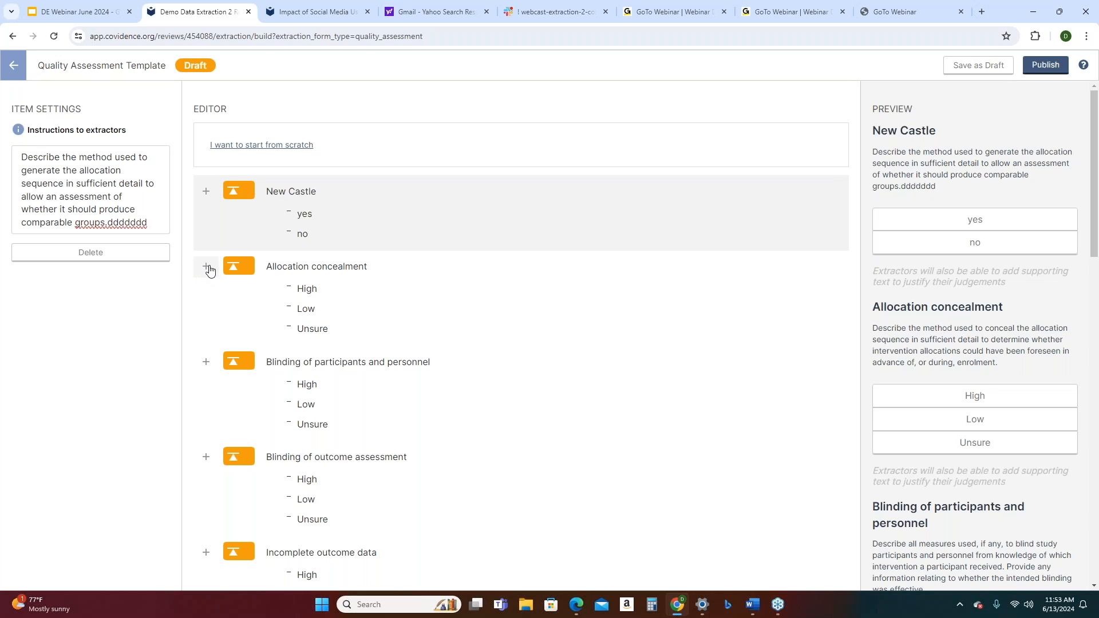
# - Rename the Allocation concealment domain as "Risk of Bias"
pyautogui.click(390, 270)
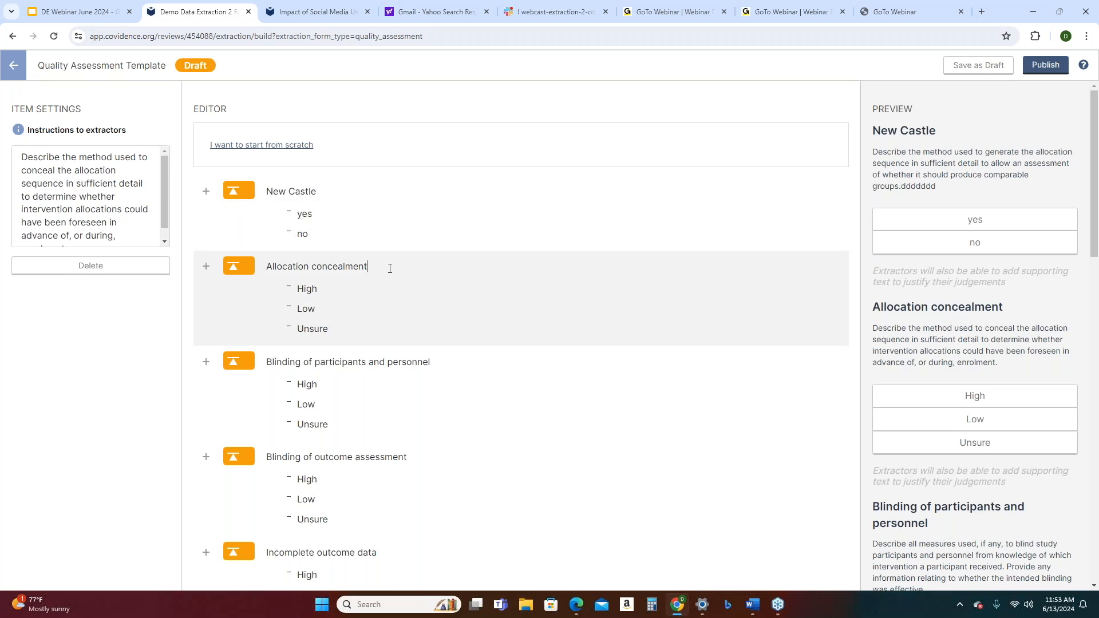
pyautogui.press('BackSpace')
pyautogui.press('BackSpace')
pyautogui.press('BackSpace')
pyautogui.press('BackSpace')
pyautogui.press('BackSpace')
pyautogui.press('BackSpace')
pyautogui.press('BackSpace')
pyautogui.press('BackSpace')
pyautogui.press('BackSpace')
pyautogui.press('BackSpace')
pyautogui.press('BackSpace')
pyautogui.press('BackSpace')
pyautogui.press('BackSpace')
pyautogui.press('BackSpace')
pyautogui.press('BackSpace')
pyautogui.press('BackSpace')
pyautogui.press('BackSpace')
pyautogui.press('BackSpace')
pyautogui.press('BackSpace')
pyautogui.press('BackSpace')
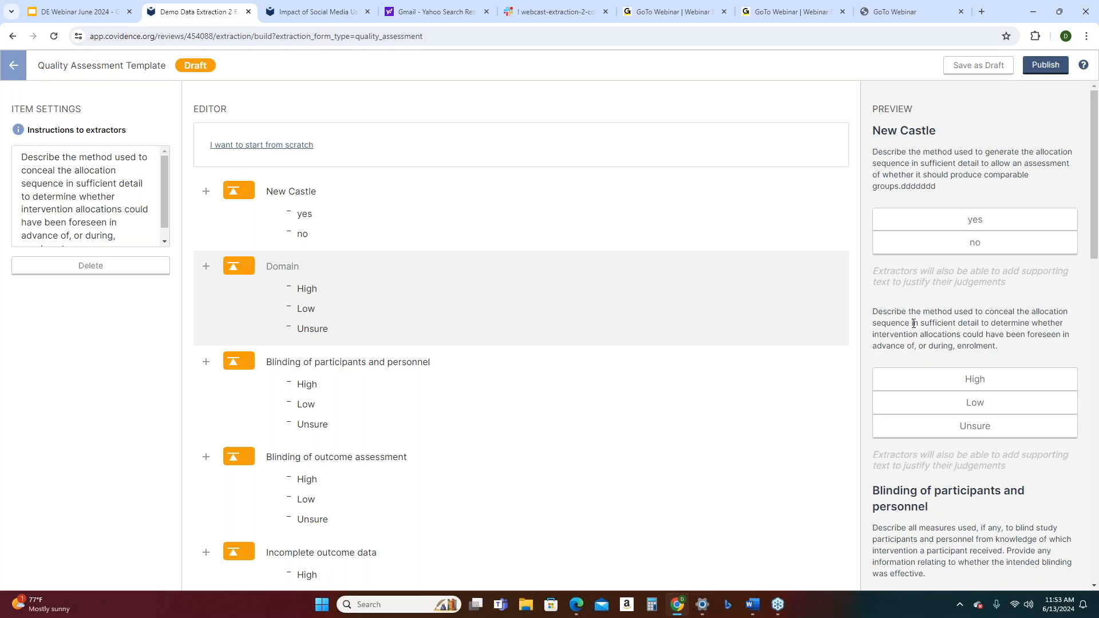
pyautogui.write('Risk f')
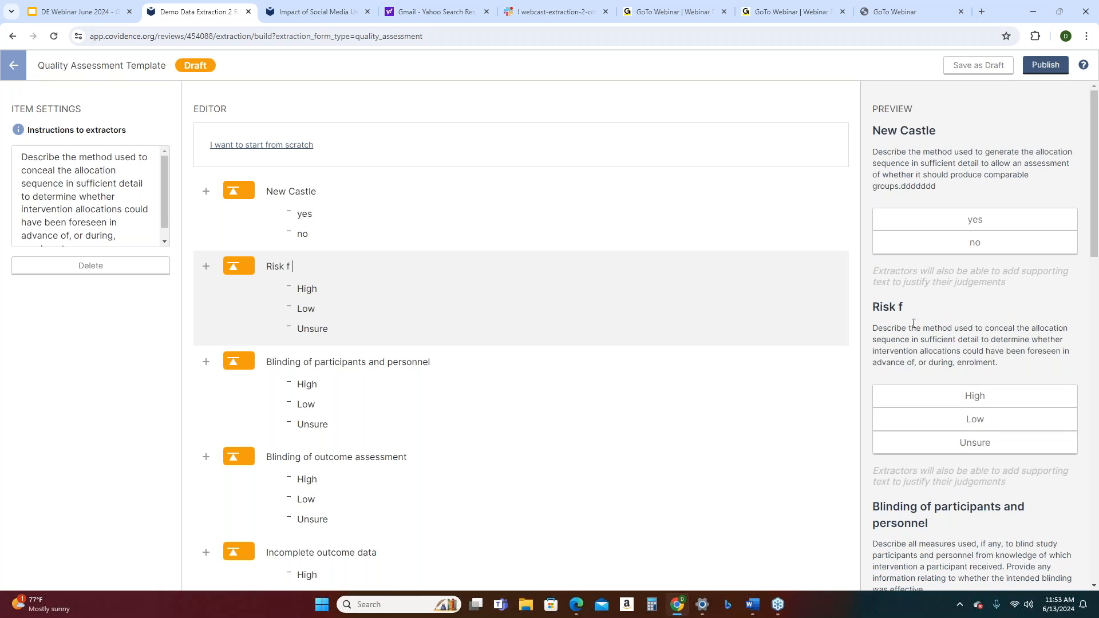
pyautogui.write('of Bias')
# - Change the Risk of Bias domain's judgements to "Yes" and "no", and remove the Unsure judgement
pyautogui.press('BackSpace')
pyautogui.press('BackSpace')
pyautogui.press('BackSpace')
pyautogui.press('BackSpace')
pyautogui.write('Yes')
pyautogui.click(346, 311)
pyautogui.press('BackSpace')
pyautogui.press('BackSpace')
pyautogui.press('BackSpace')
pyautogui.write('H')
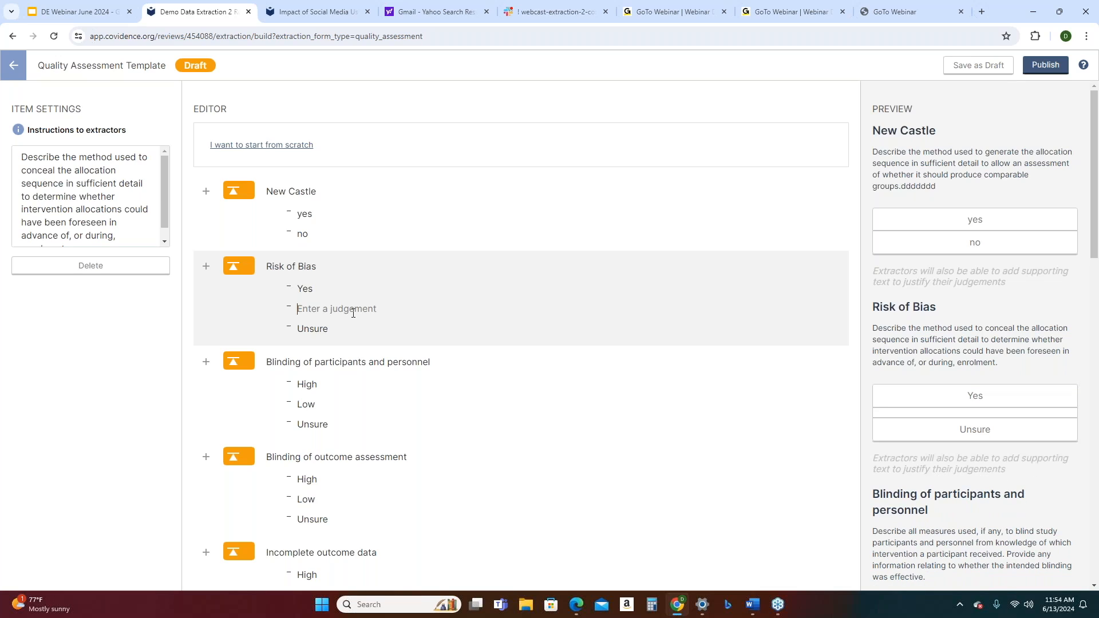
pyautogui.write('no')
pyautogui.click(360, 335)
pyautogui.press('BackSpace')
pyautogui.press('BackSpace')
pyautogui.press('BackSpace')
pyautogui.press('BackSpace')
pyautogui.press('BackSpace')
pyautogui.press('BackSpace')
pyautogui.press('BackSpace')
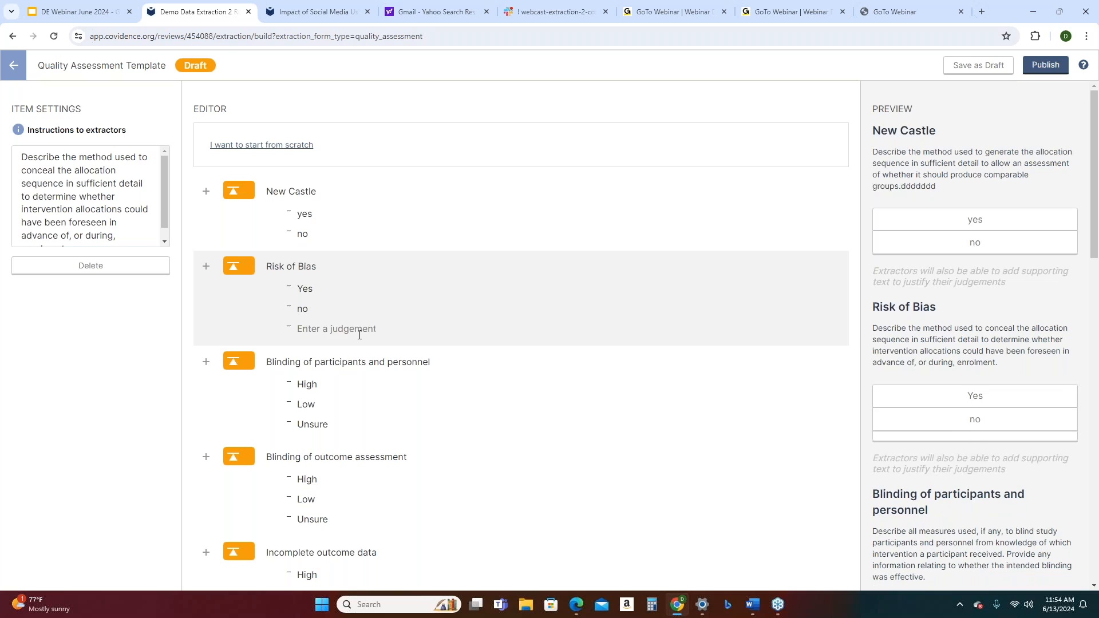
# - Duplicate the New Castle and Risk of Bias domains, and leave the Quality Assessment Template without saving the changes
pyautogui.click(206, 195)
pyautogui.click(275, 256)
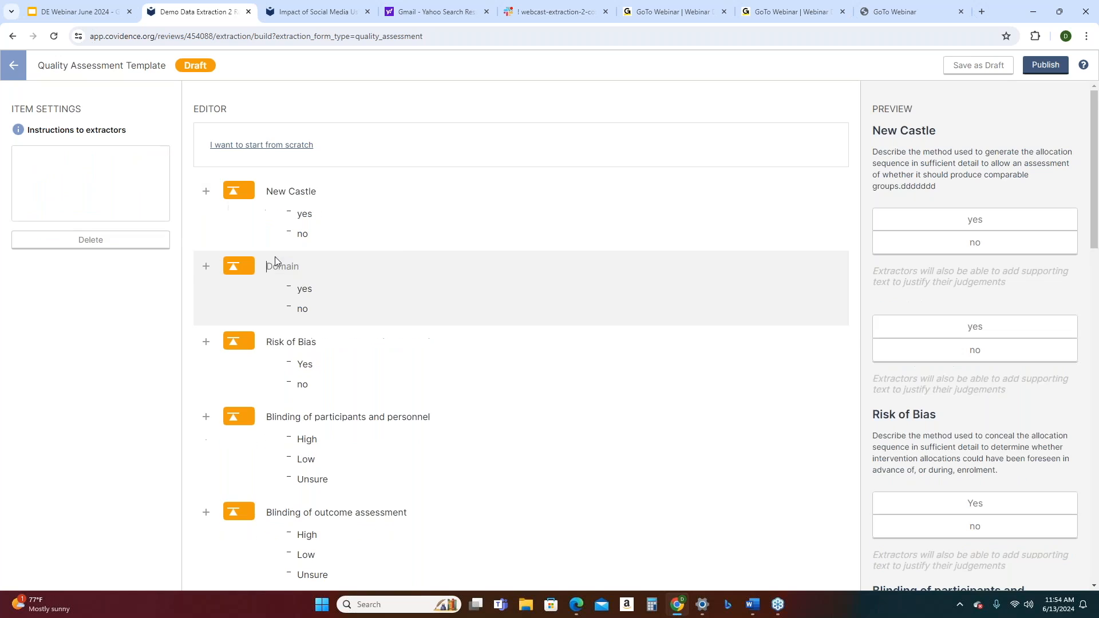
pyautogui.click(207, 341)
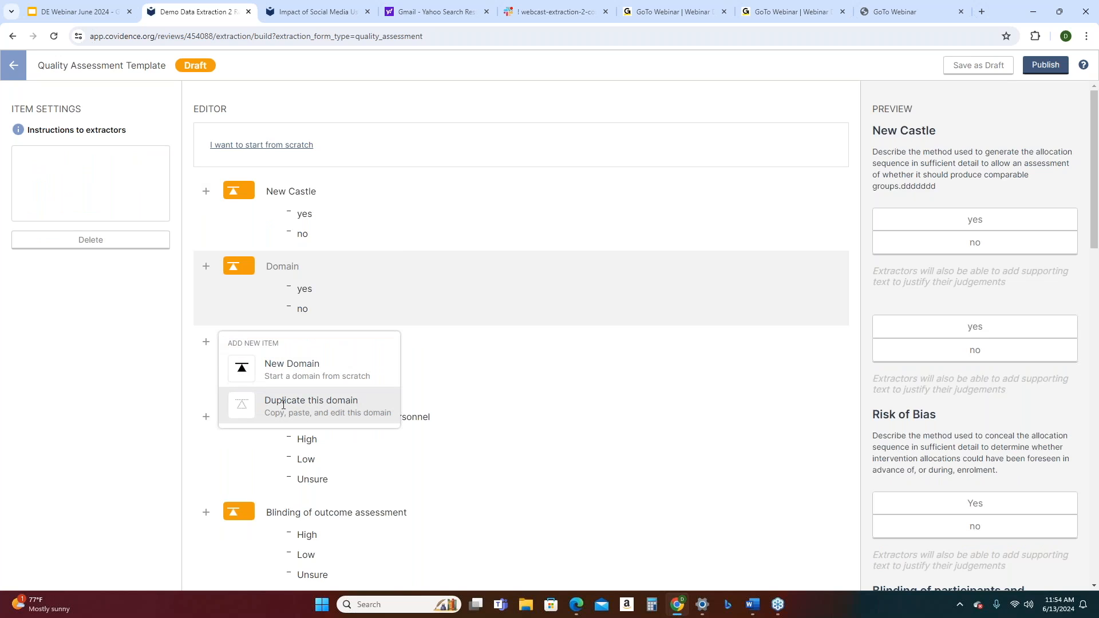
pyautogui.click(320, 405)
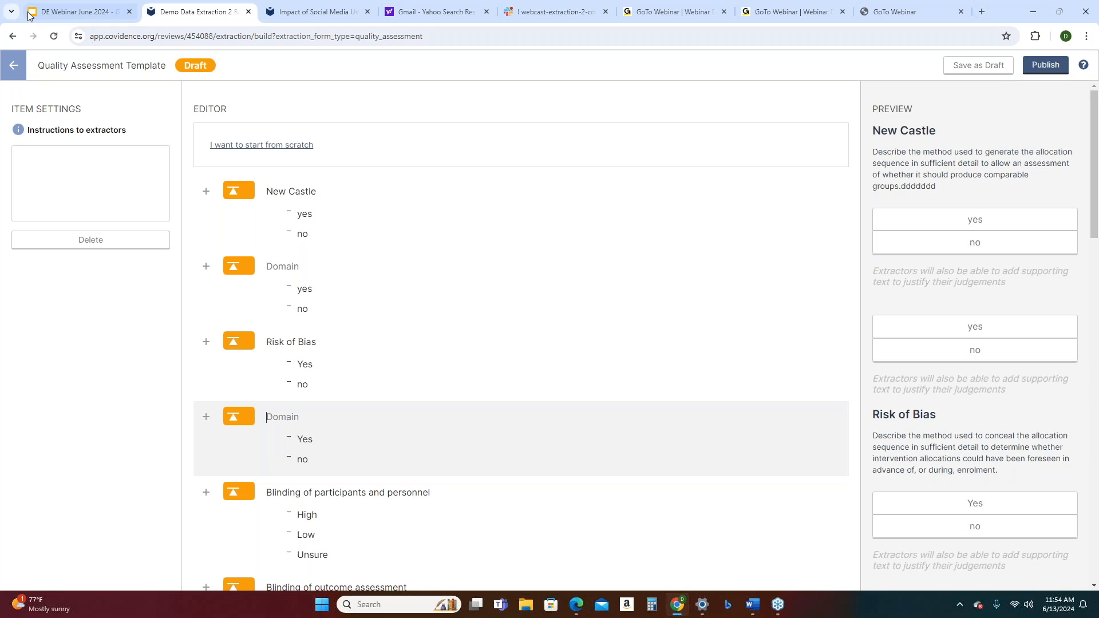
pyautogui.click(12, 36)
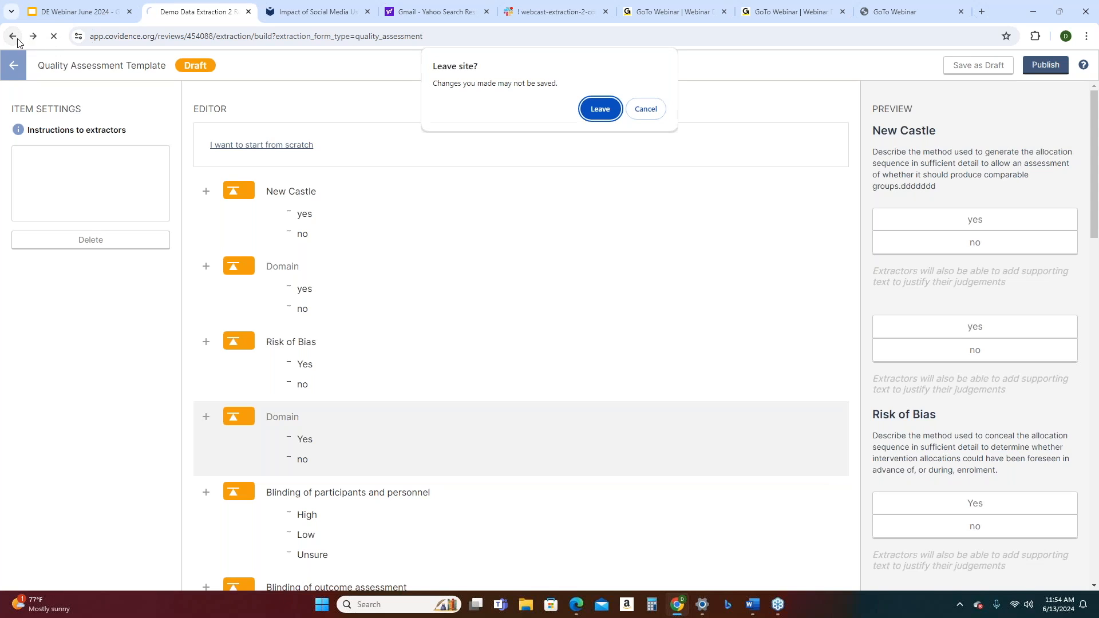
pyautogui.click(596, 110)
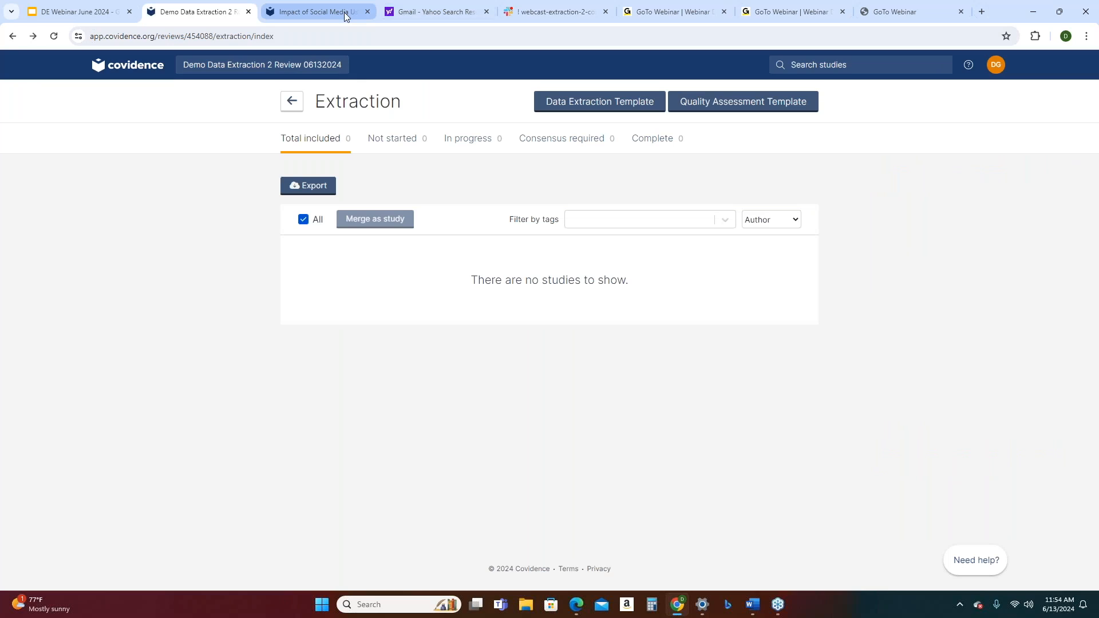
# - In the social media and body image review, merge studies #90 and #1563, with #90 set as the study ID
pyautogui.click(327, 11)
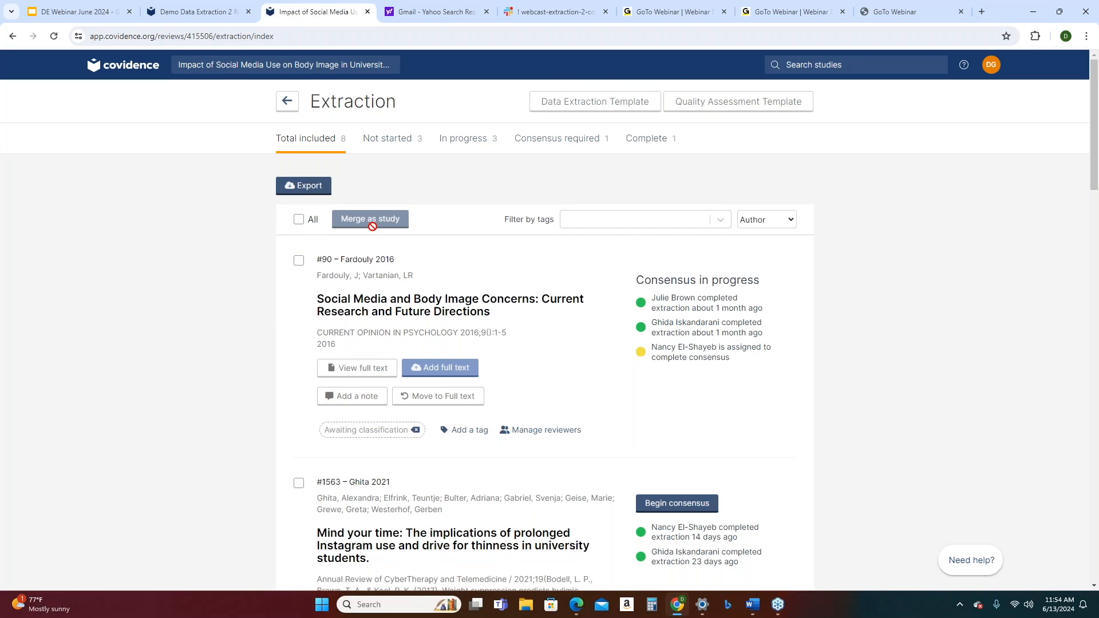
pyautogui.click(299, 262)
pyautogui.scroll(-2, 298, 269)
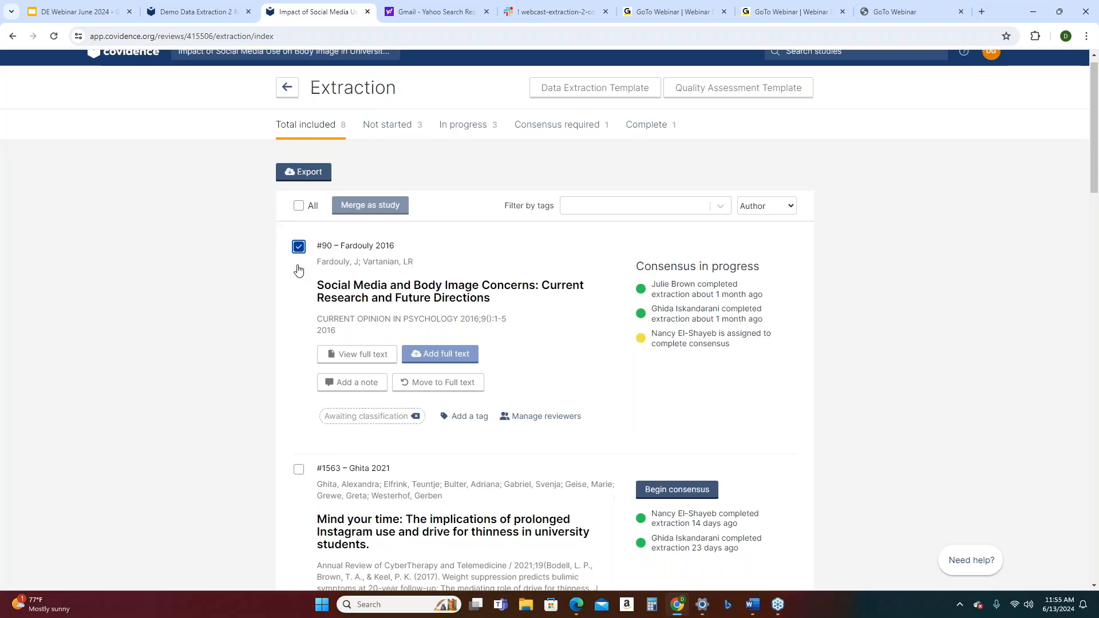
pyautogui.click(299, 369)
pyautogui.scroll(2, 337, 364)
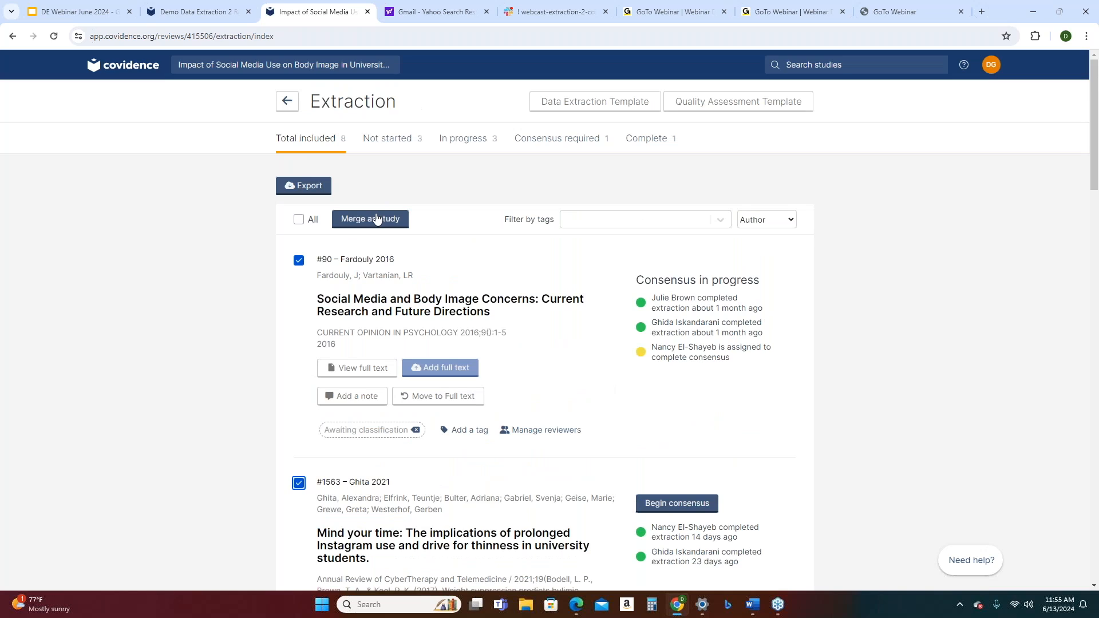
pyautogui.click(376, 218)
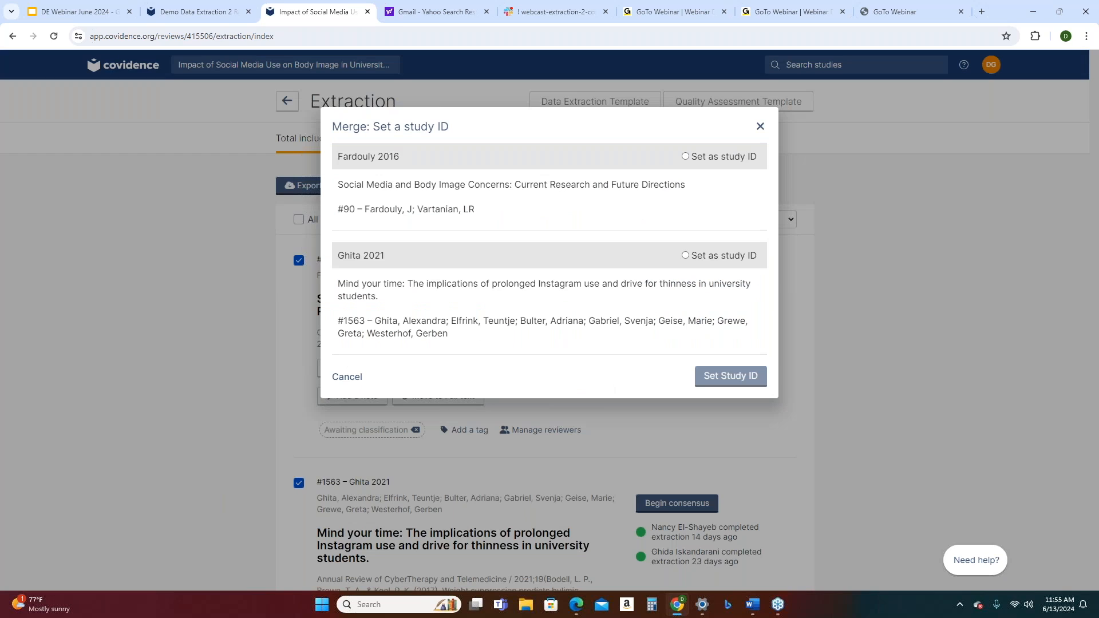
pyautogui.click(685, 156)
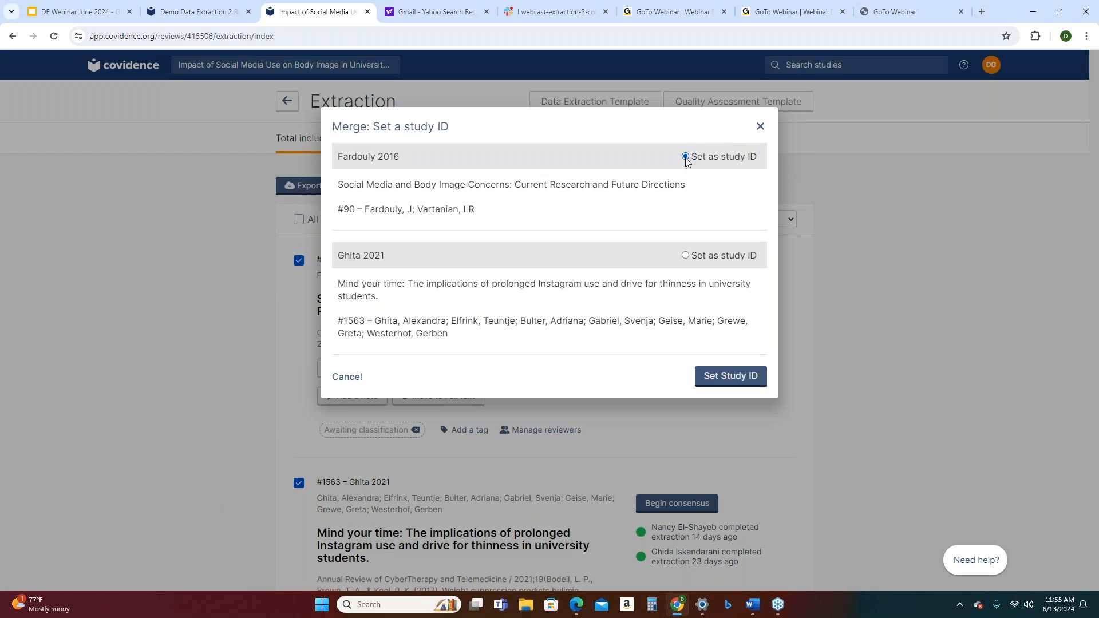
pyautogui.click(720, 390)
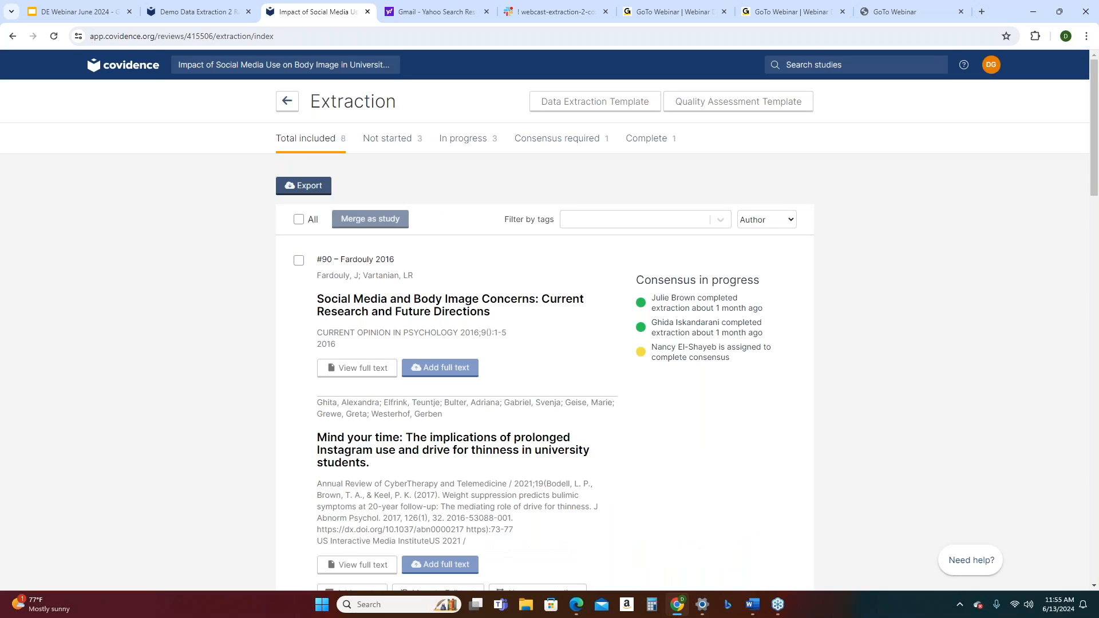
pyautogui.scroll(-2, 467, 272)
pyautogui.scroll(2, 372, 182)
# - Search the Covidence knowledge base for "mergi" and open the article "Merging and un-merging studies"
pyautogui.click(964, 65)
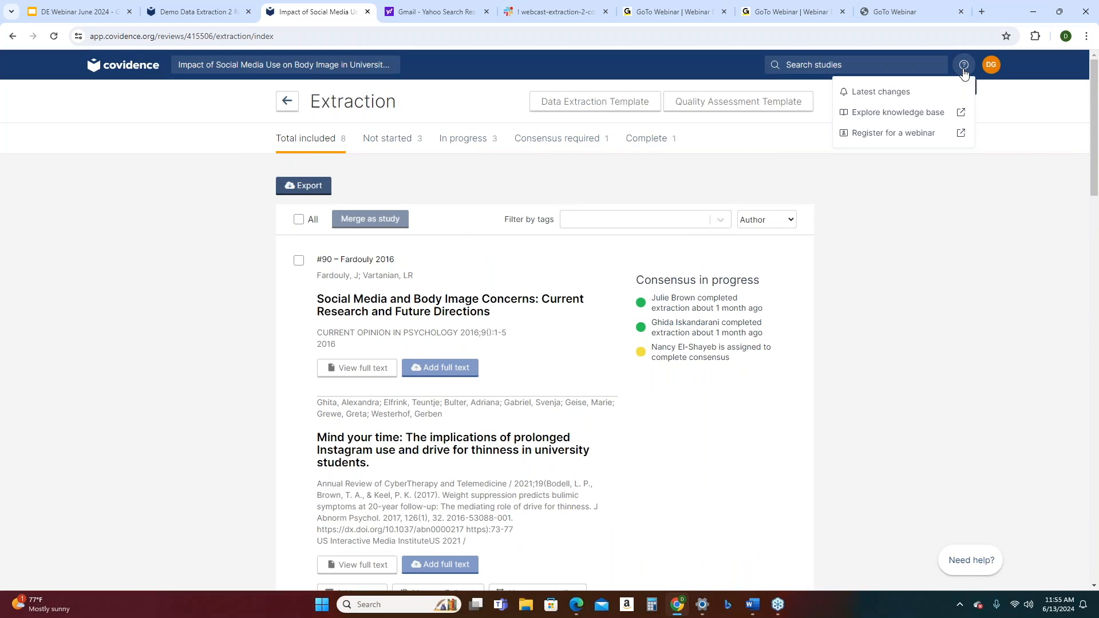
pyautogui.click(914, 121)
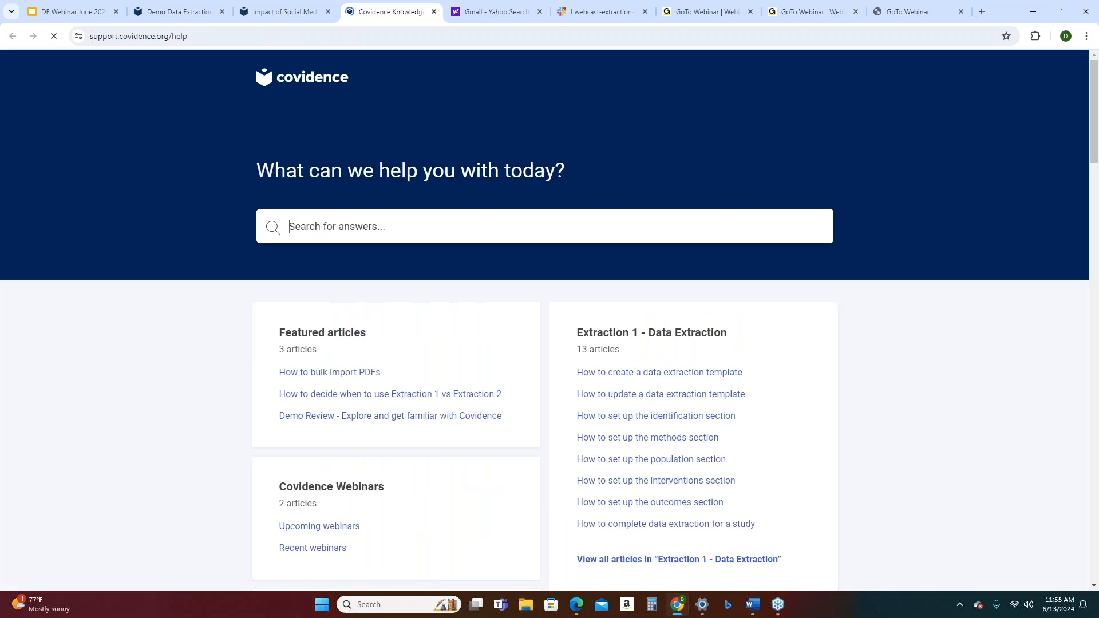
pyautogui.write('mergi')
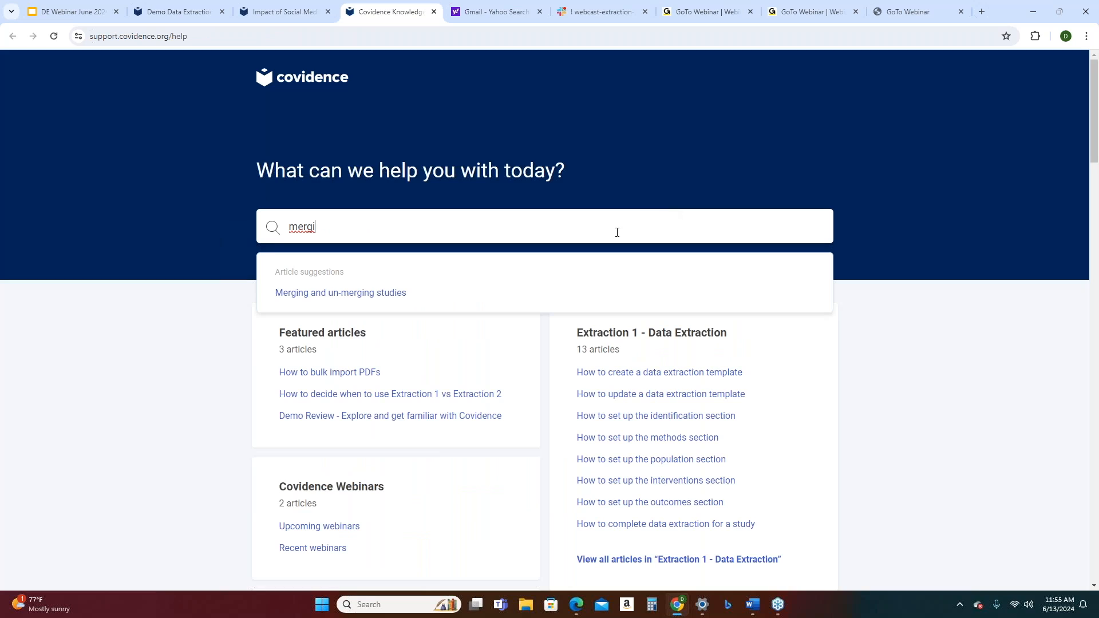
pyautogui.click(422, 297)
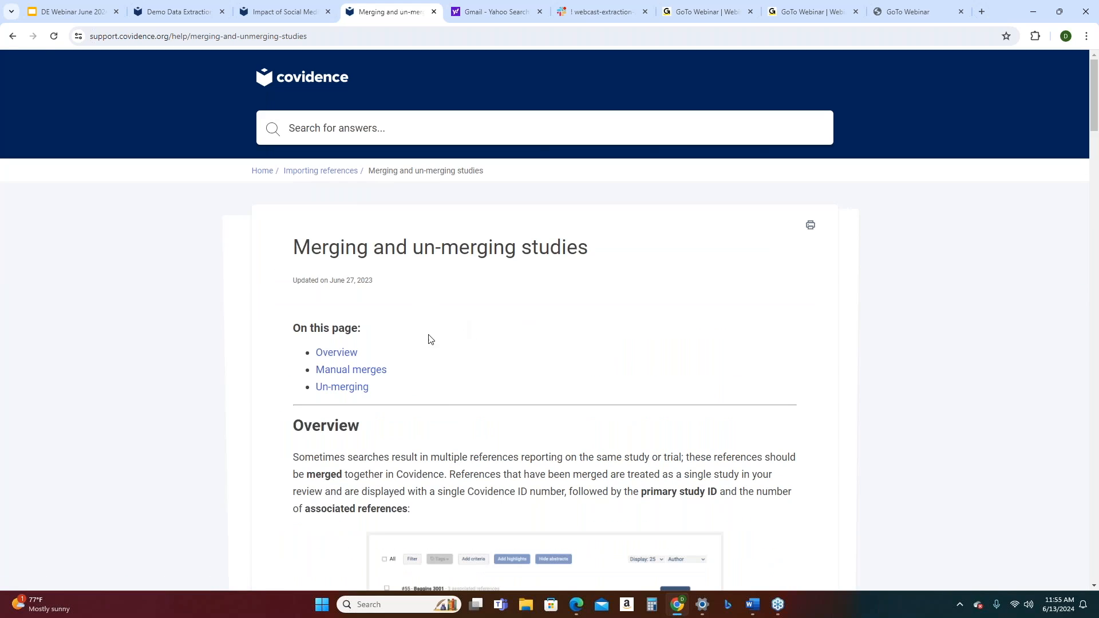
# - Read through the article's sections on the merge overview, manual merges and un-merging, and return to its beginning
pyautogui.scroll(-2, 427, 410)
pyautogui.scroll(-1, 427, 405)
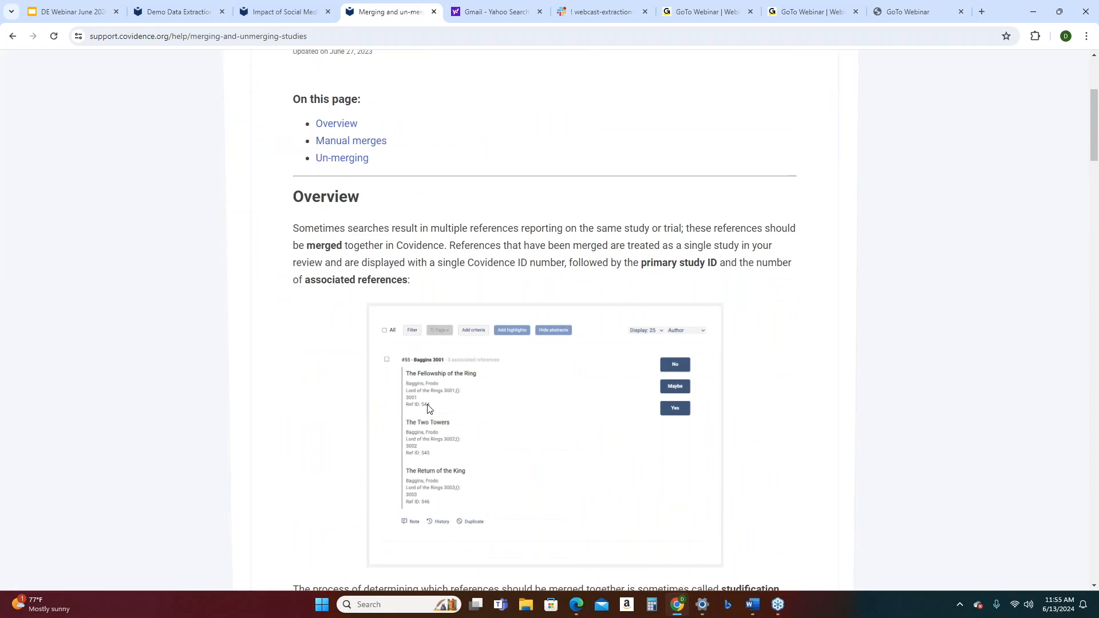
pyautogui.scroll(-2, 429, 404)
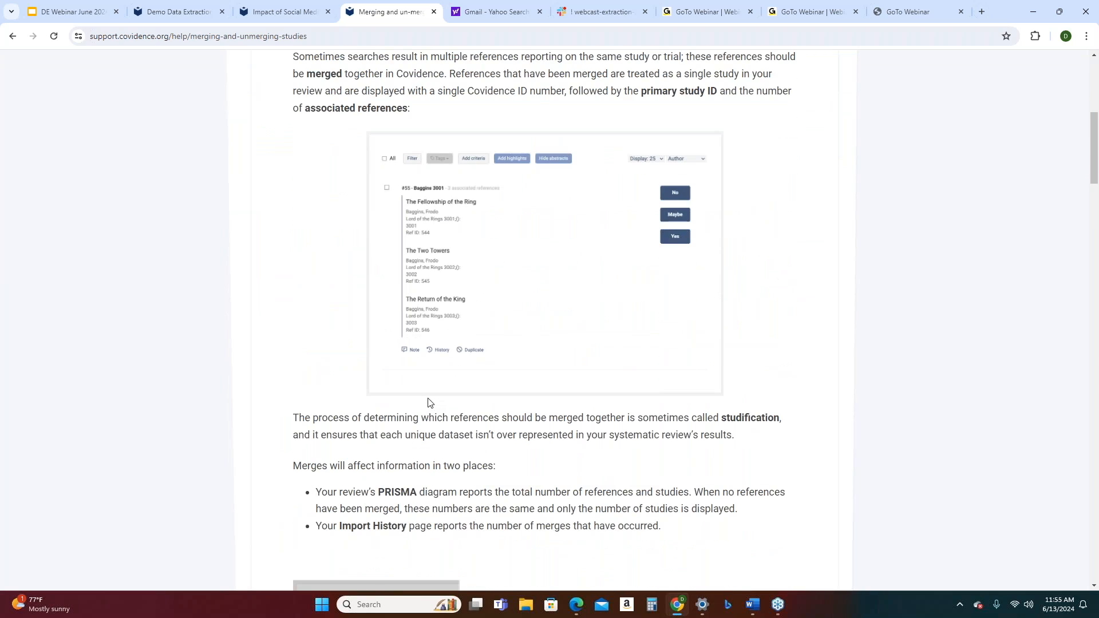
pyautogui.scroll(-4, 430, 401)
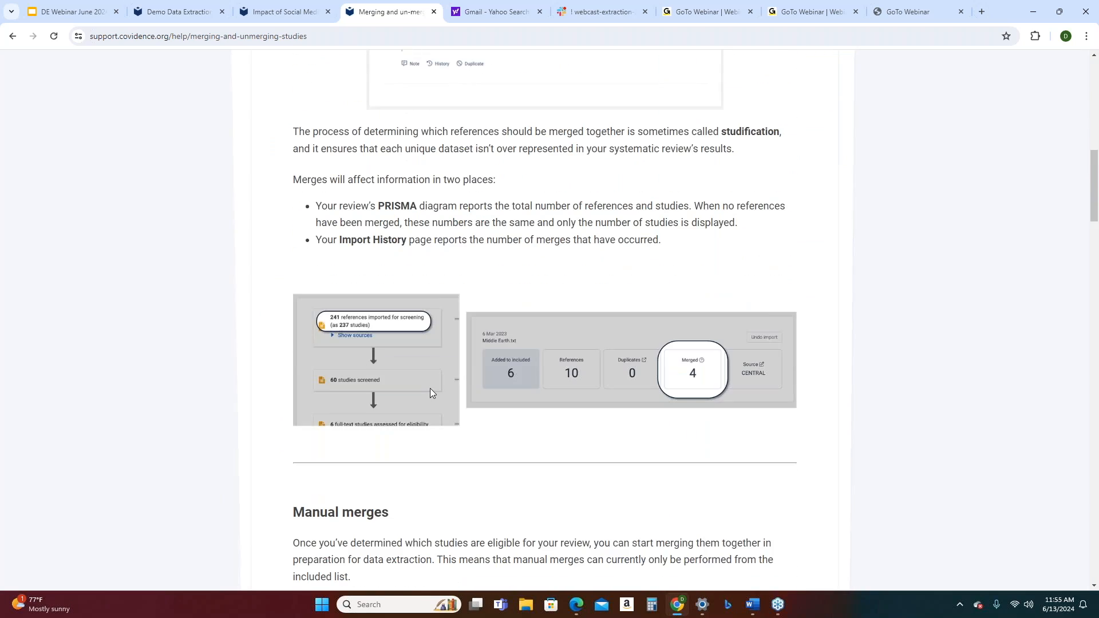
pyautogui.scroll(-3, 430, 390)
pyautogui.scroll(-2, 435, 389)
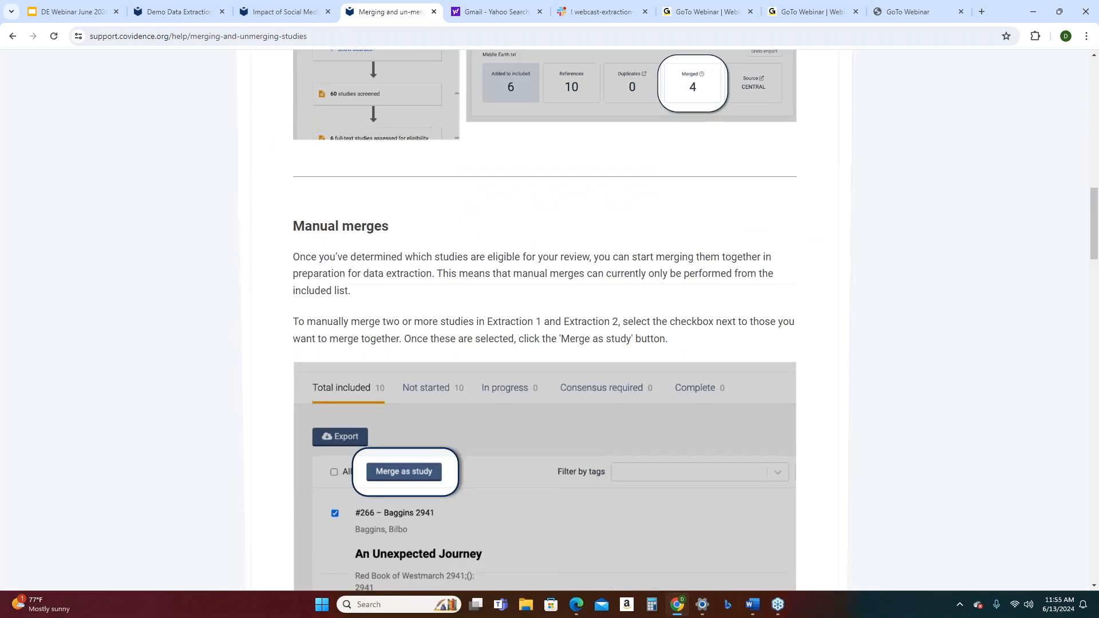
pyautogui.scroll(-4, 545, 320)
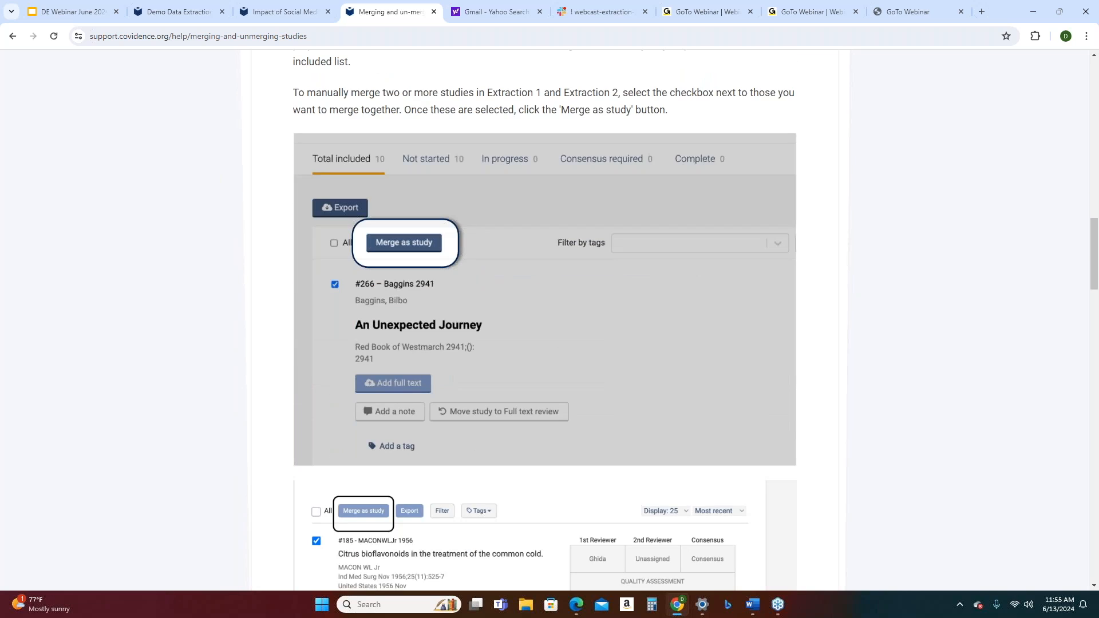
pyautogui.scroll(-9, 431, 386)
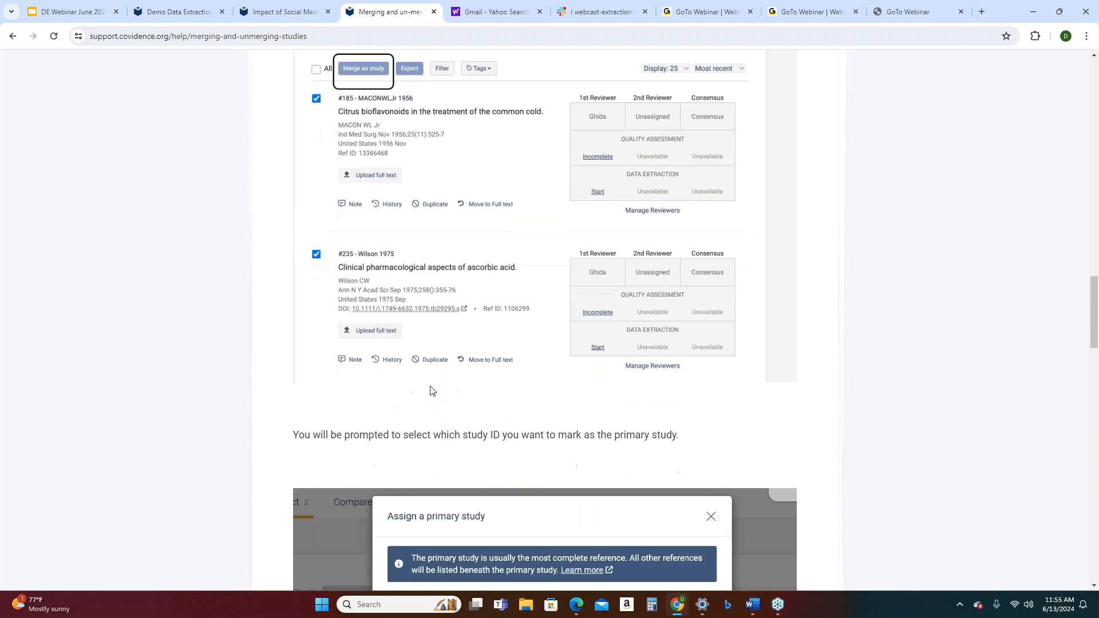
pyautogui.scroll(-10, 431, 389)
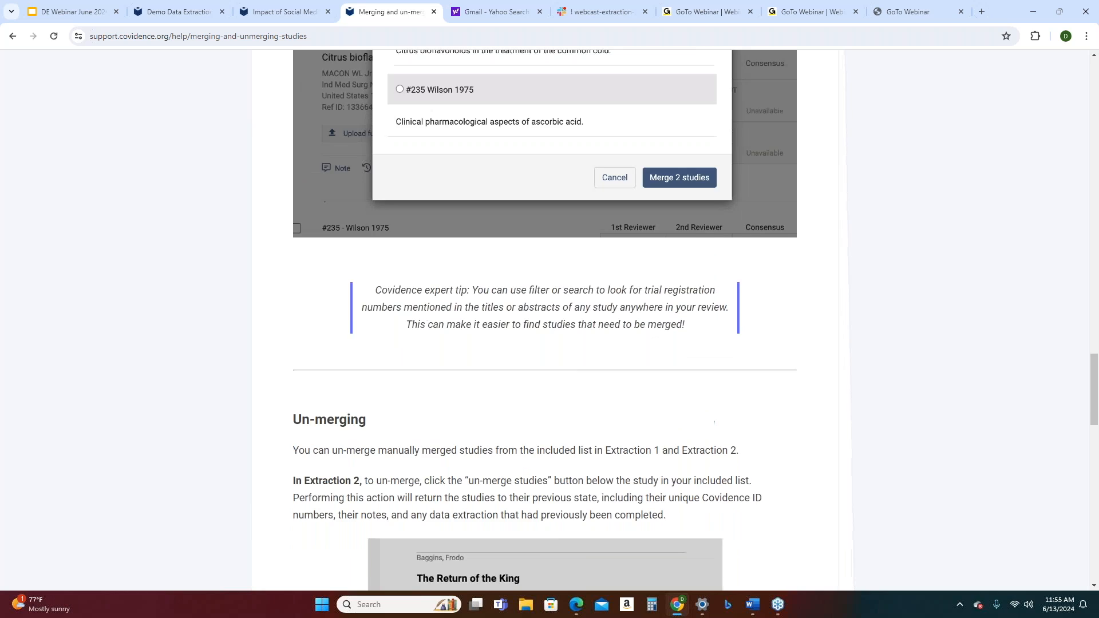
pyautogui.scroll(-10, 432, 412)
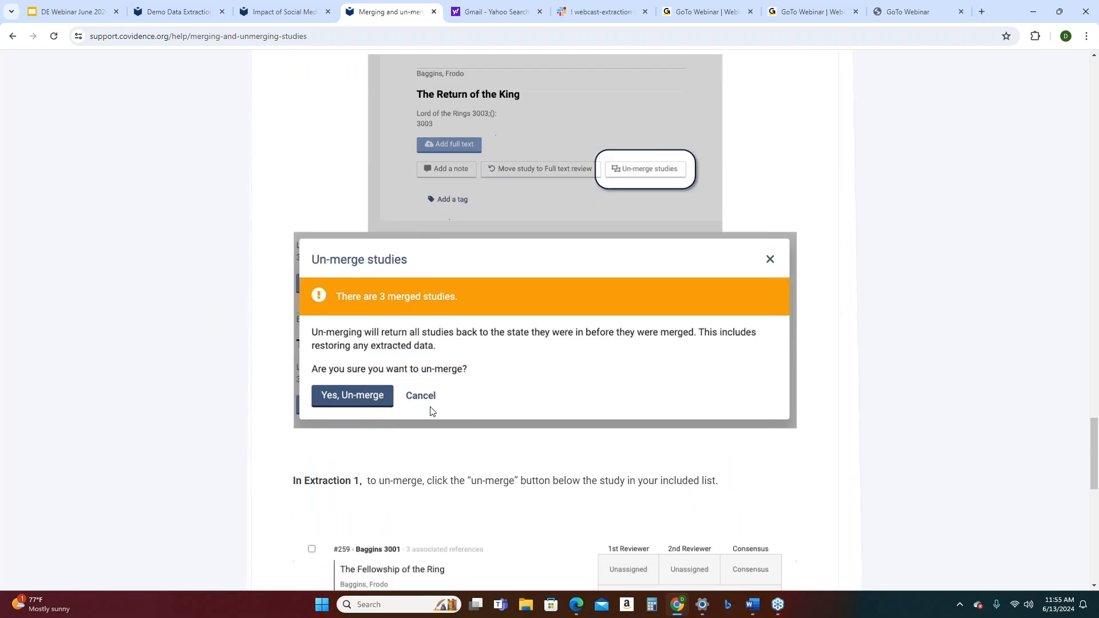
pyautogui.scroll(20, 431, 412)
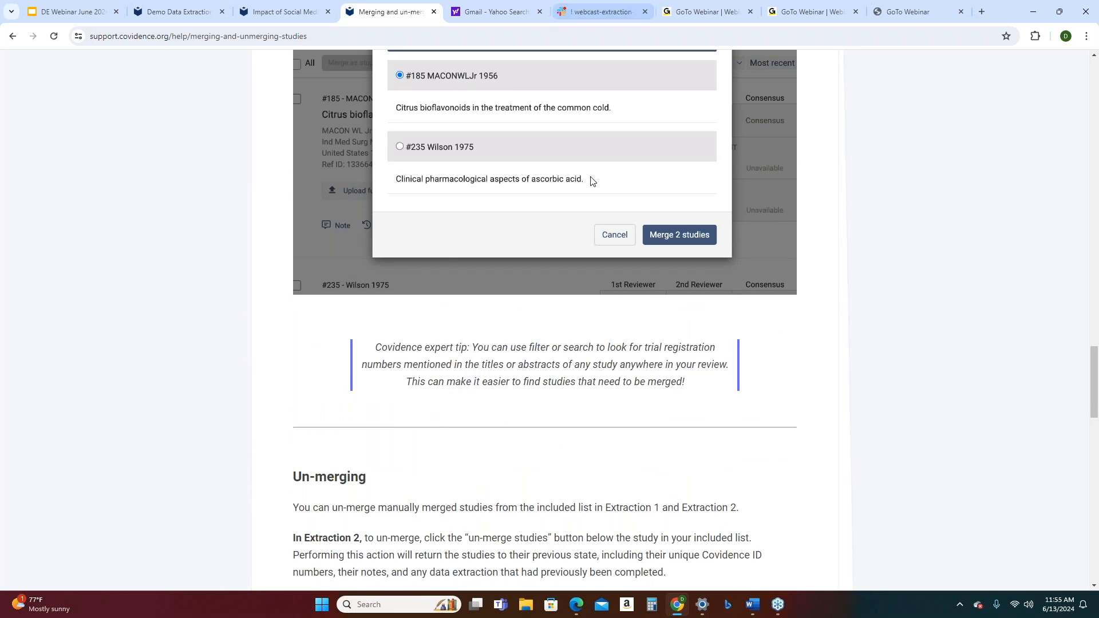
pyautogui.scroll(5, 590, 179)
pyautogui.scroll(20, 591, 180)
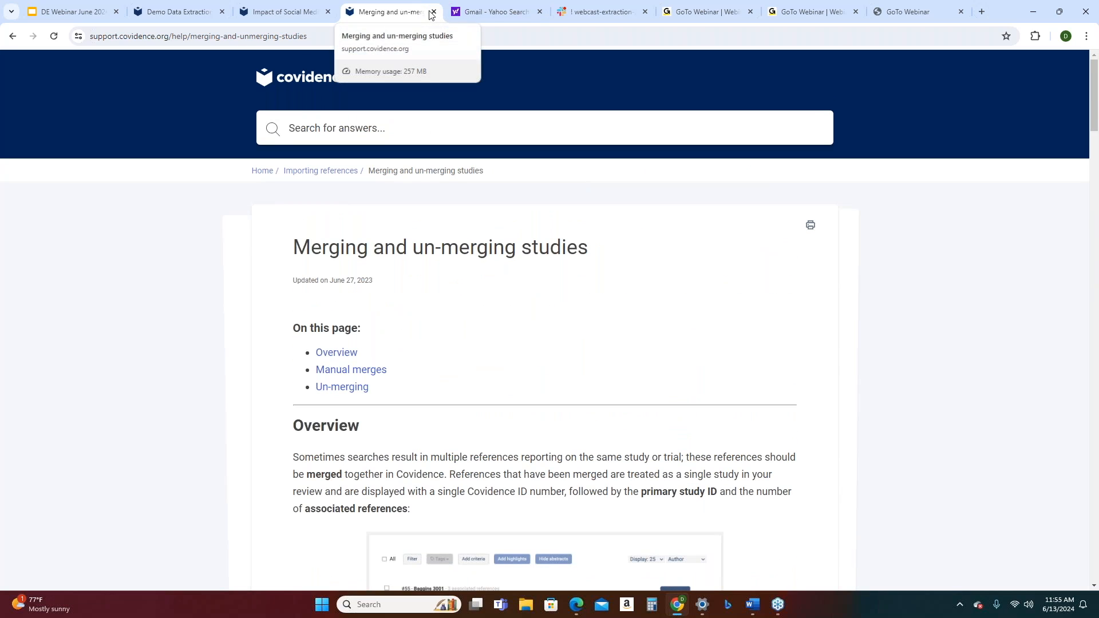
# - Return to the review's extraction list, bring up the un-merge confirmation for the merged study, and dismiss it without un-merging
pyautogui.click(303, 12)
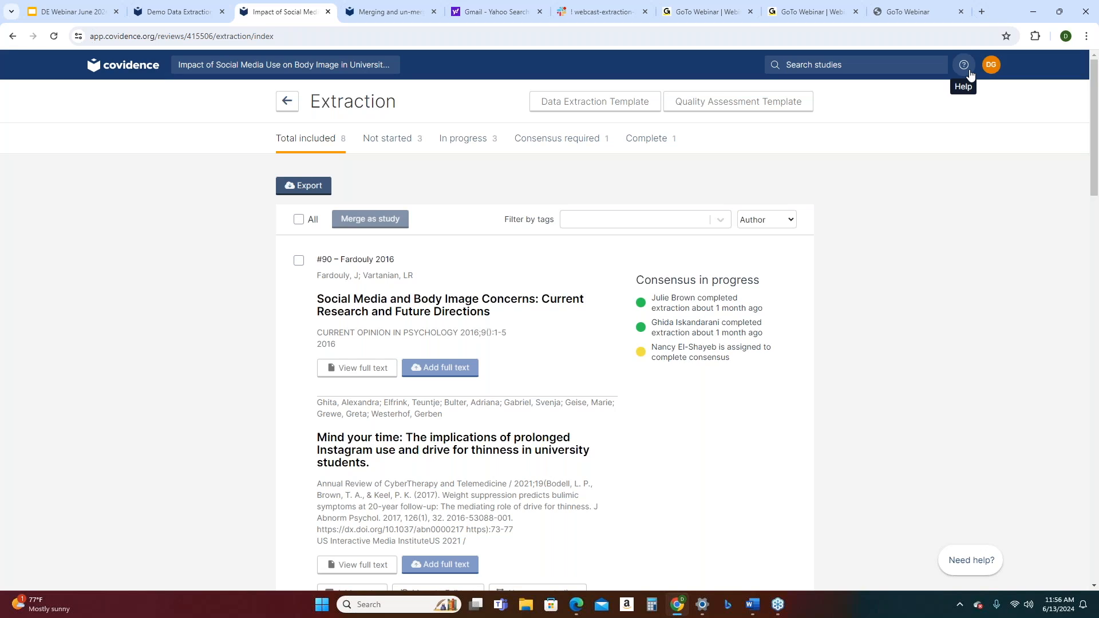
pyautogui.scroll(-4, 559, 385)
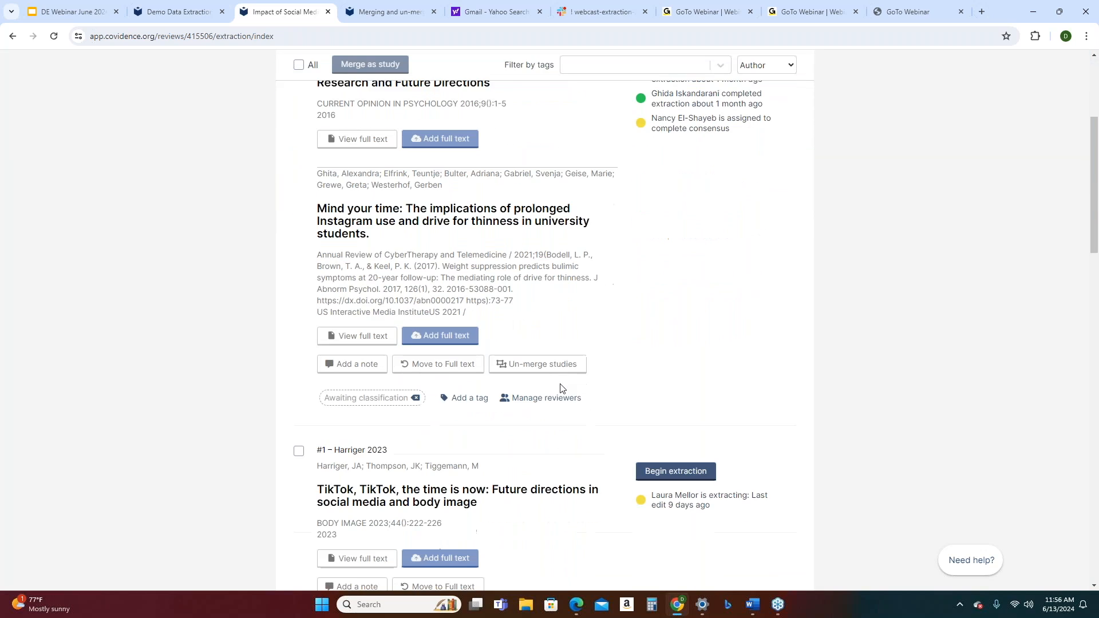
pyautogui.click(536, 365)
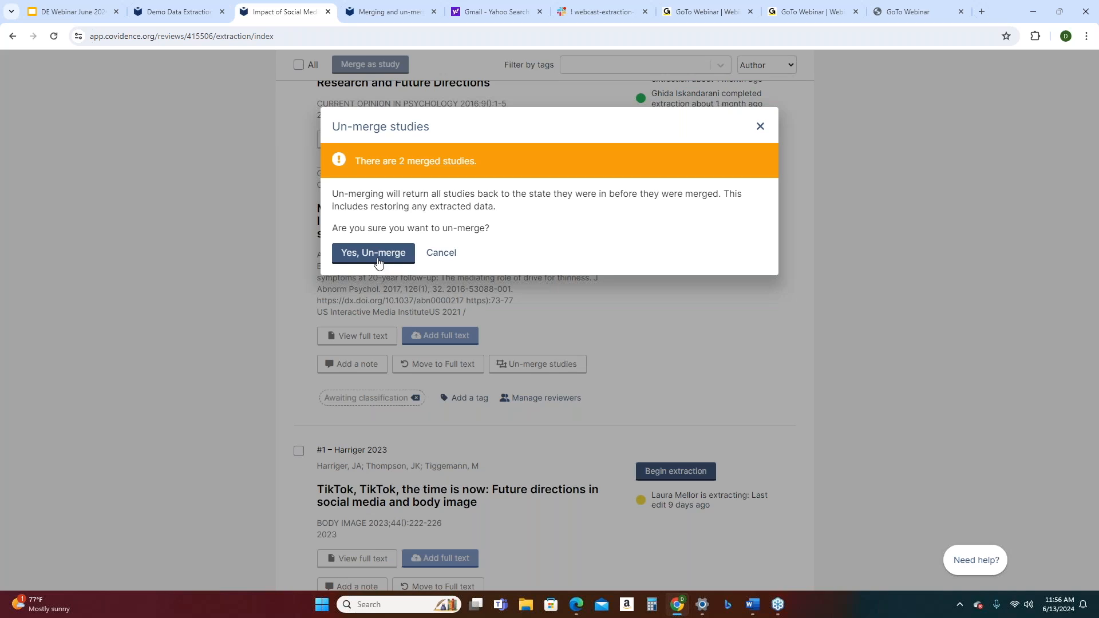
pyautogui.click(761, 127)
pyautogui.scroll(4, 452, 449)
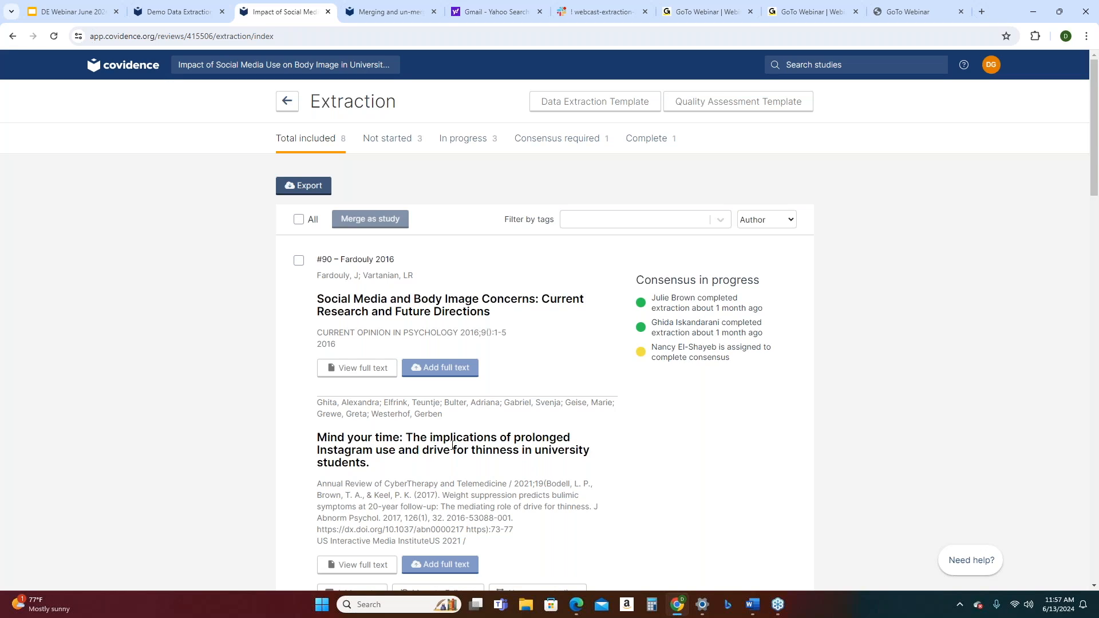
# - Set the reviewers required for data extraction to 1 in the review settings, and leave the page without saving
pyautogui.click(256, 67)
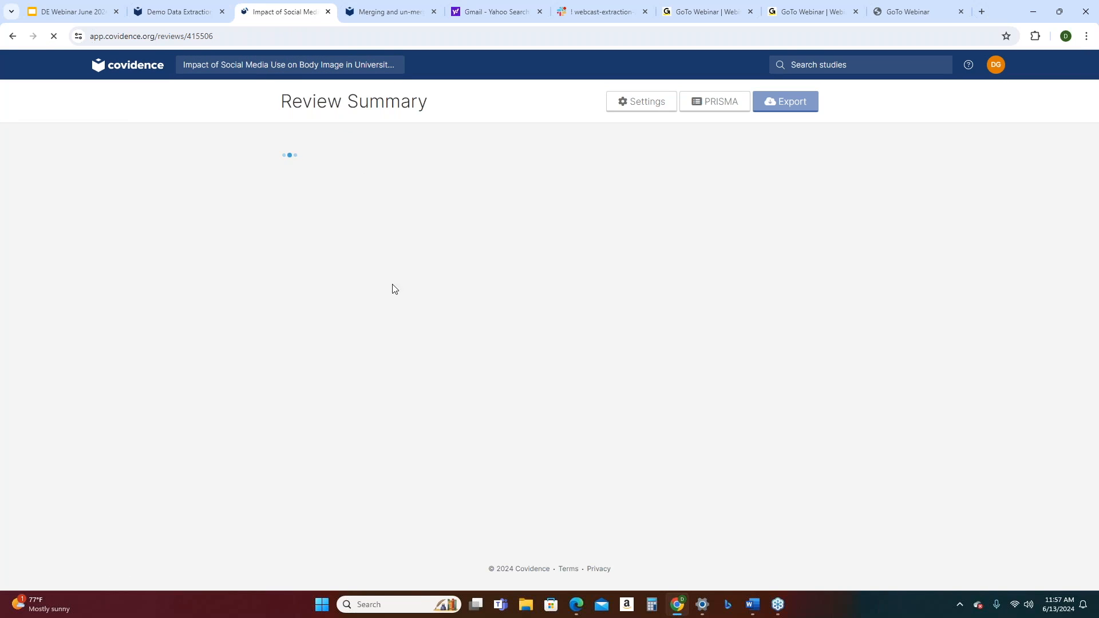
pyautogui.click(651, 107)
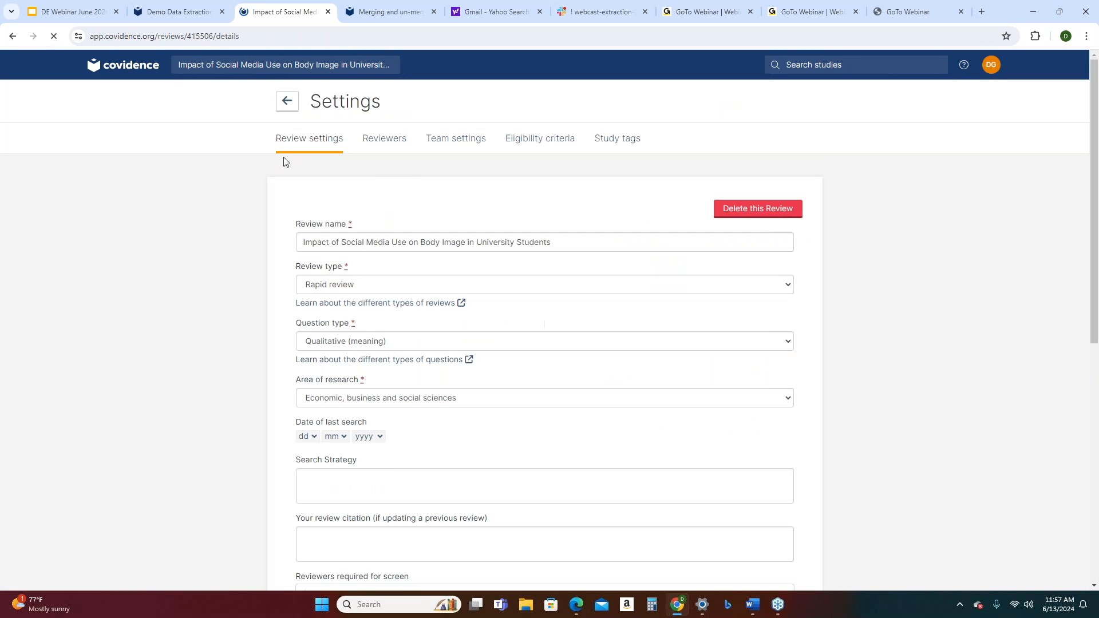
pyautogui.scroll(-2, 418, 471)
pyautogui.scroll(-3, 419, 471)
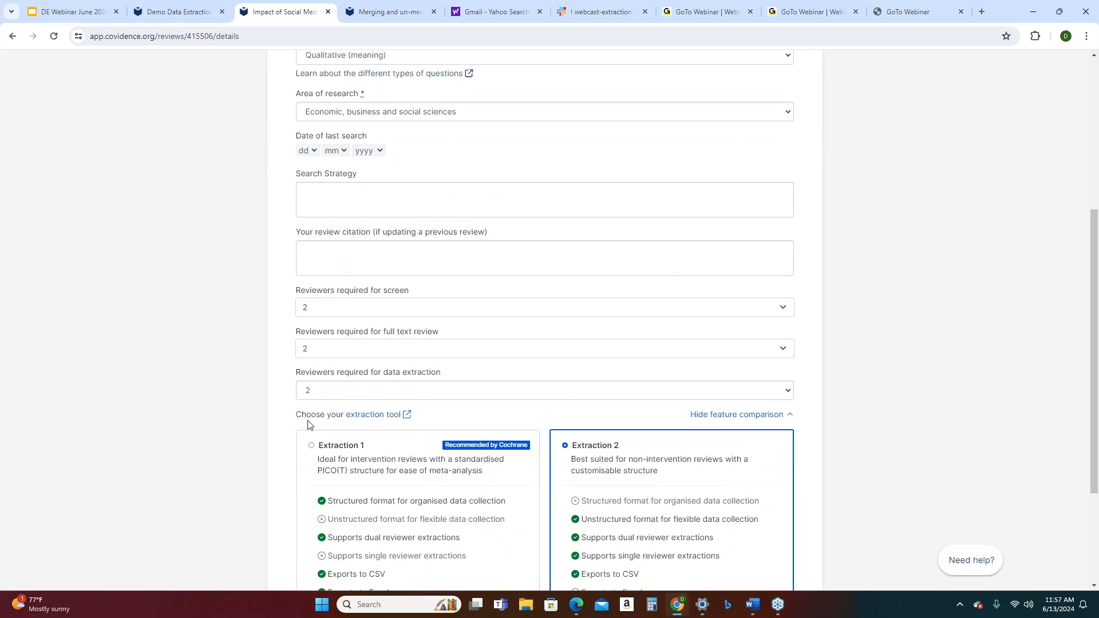
pyautogui.scroll(-2, 569, 403)
pyautogui.click(788, 278)
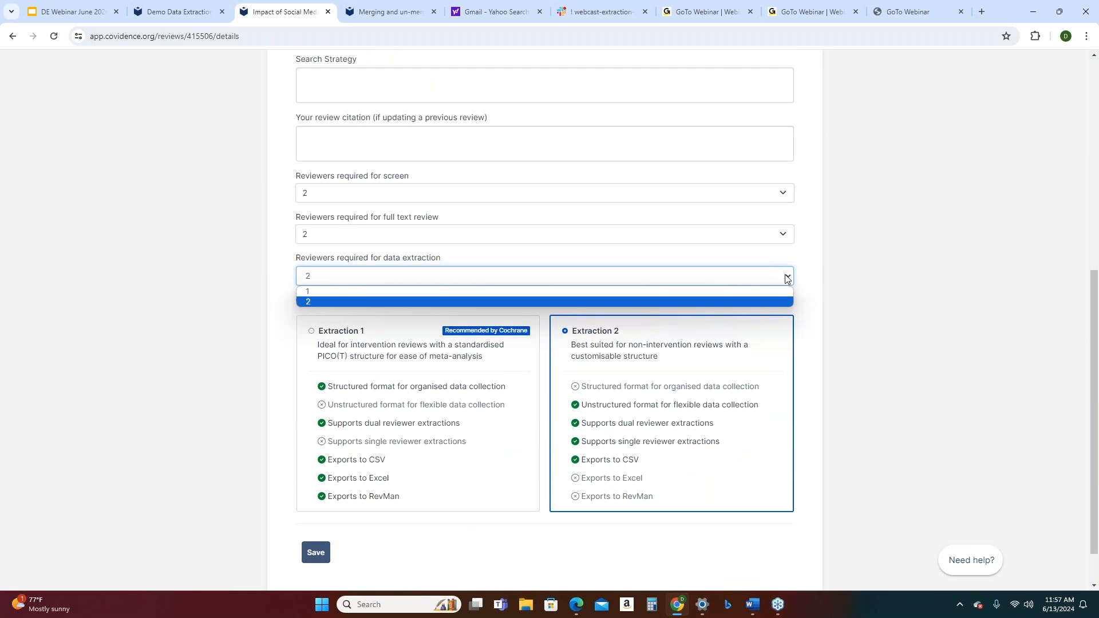
pyautogui.click(416, 293)
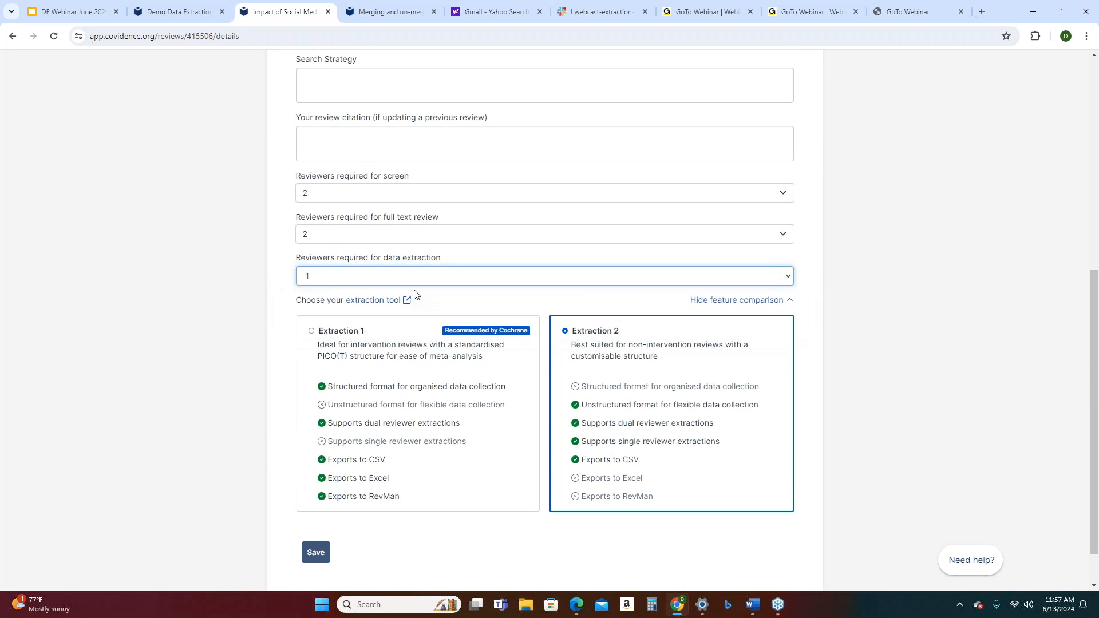
pyautogui.click(316, 553)
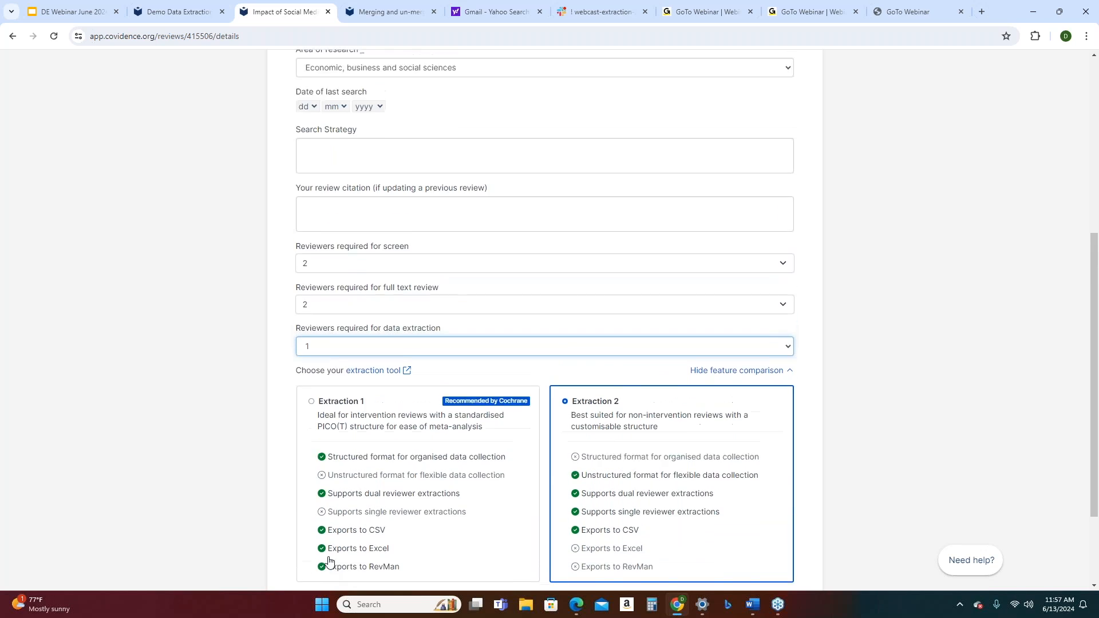
pyautogui.click(11, 36)
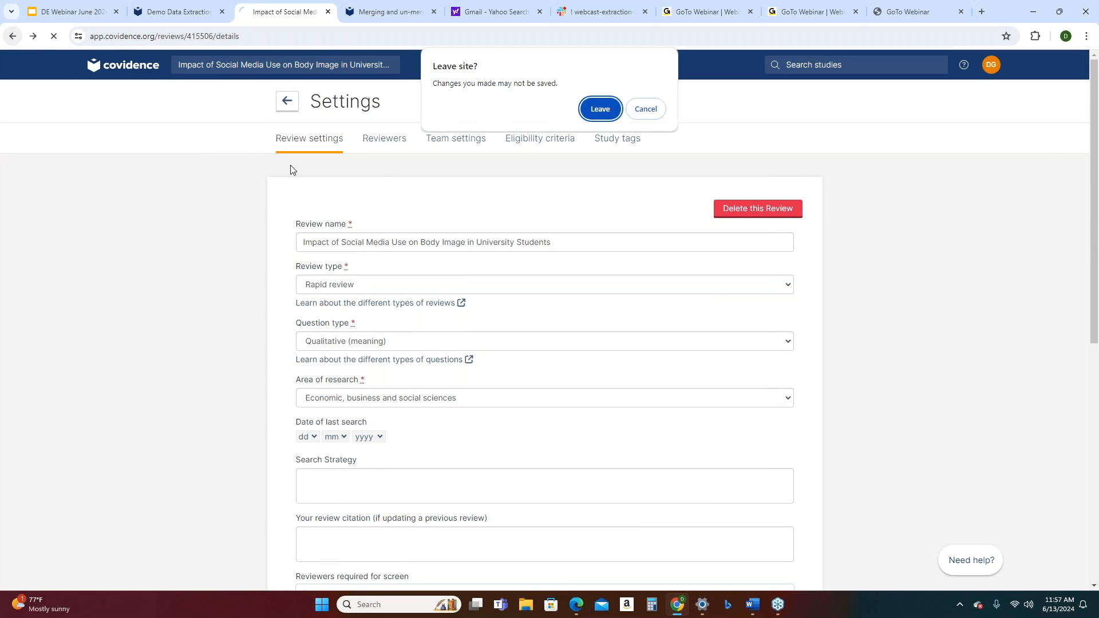
pyautogui.click(599, 107)
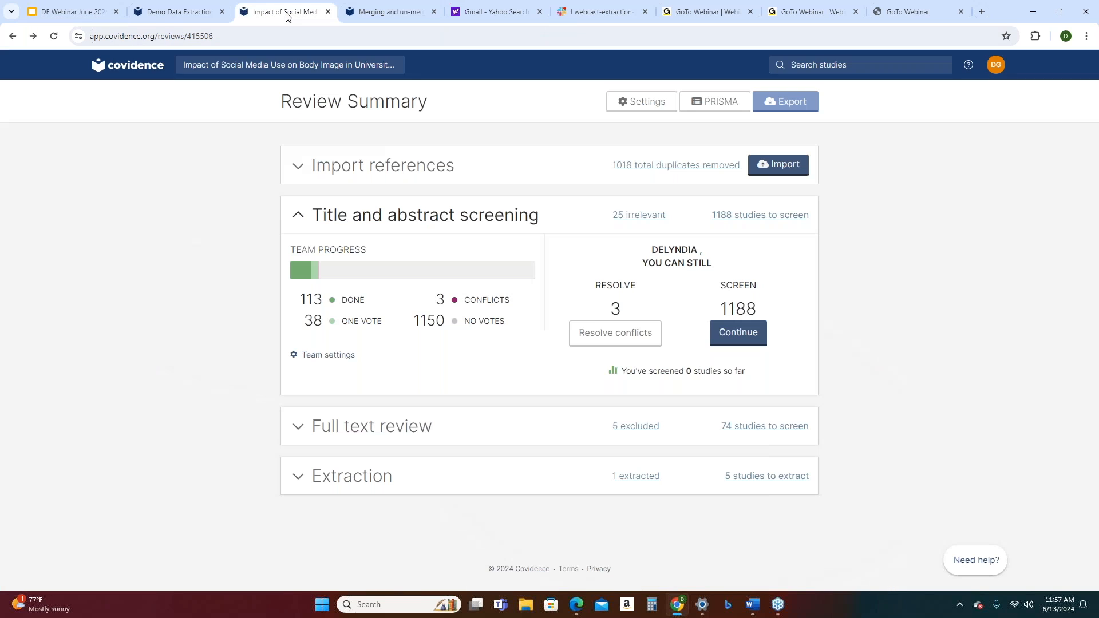
# - Open the Covidence knowledge base and look through its article categories, including setup, Extraction 2, importing, exporting and training
pyautogui.click(967, 66)
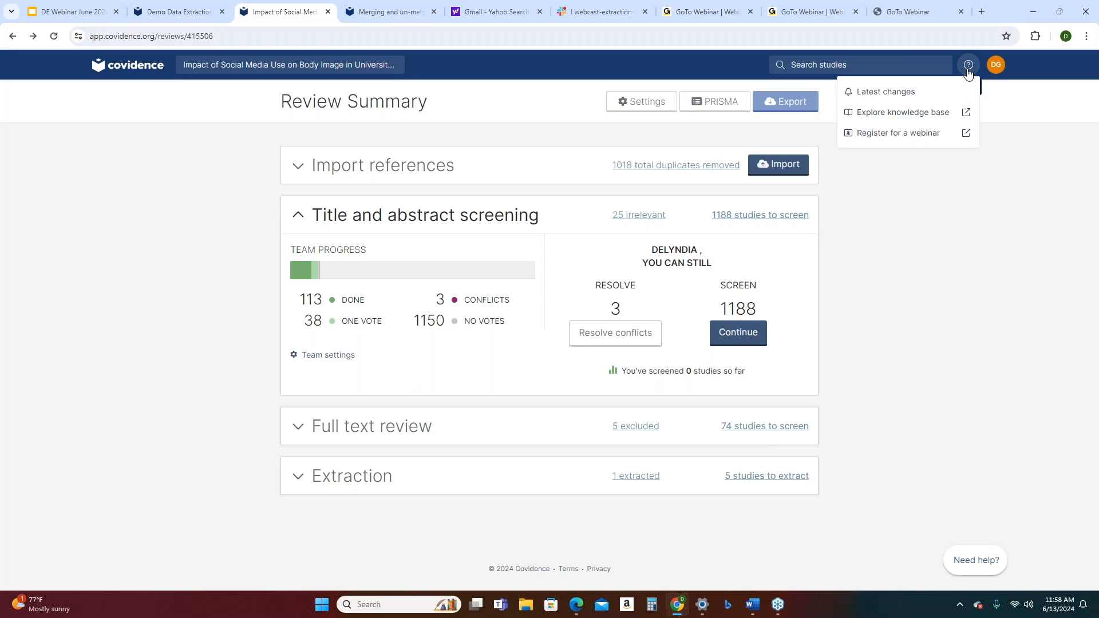
pyautogui.click(896, 112)
pyautogui.scroll(-3, 407, 355)
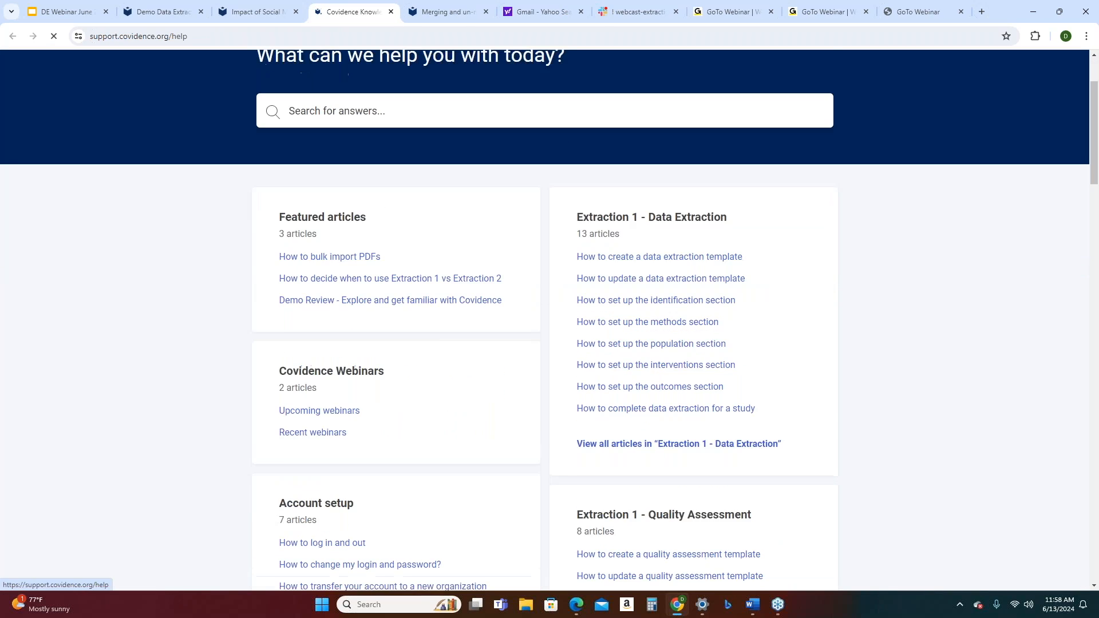
pyautogui.scroll(-7, 466, 410)
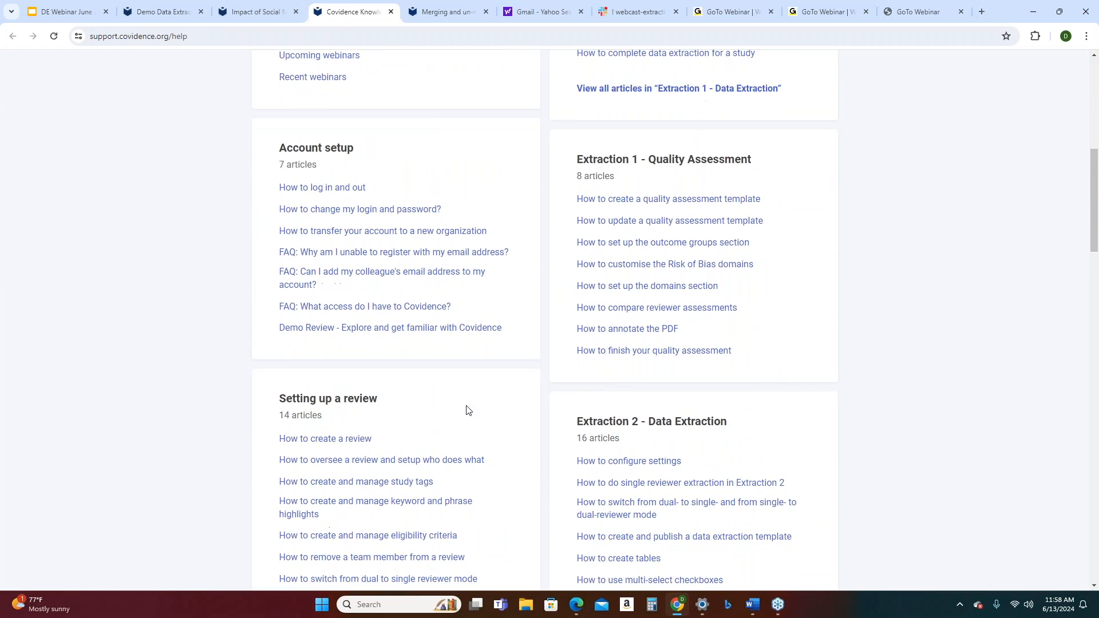
pyautogui.scroll(-9, 549, 320)
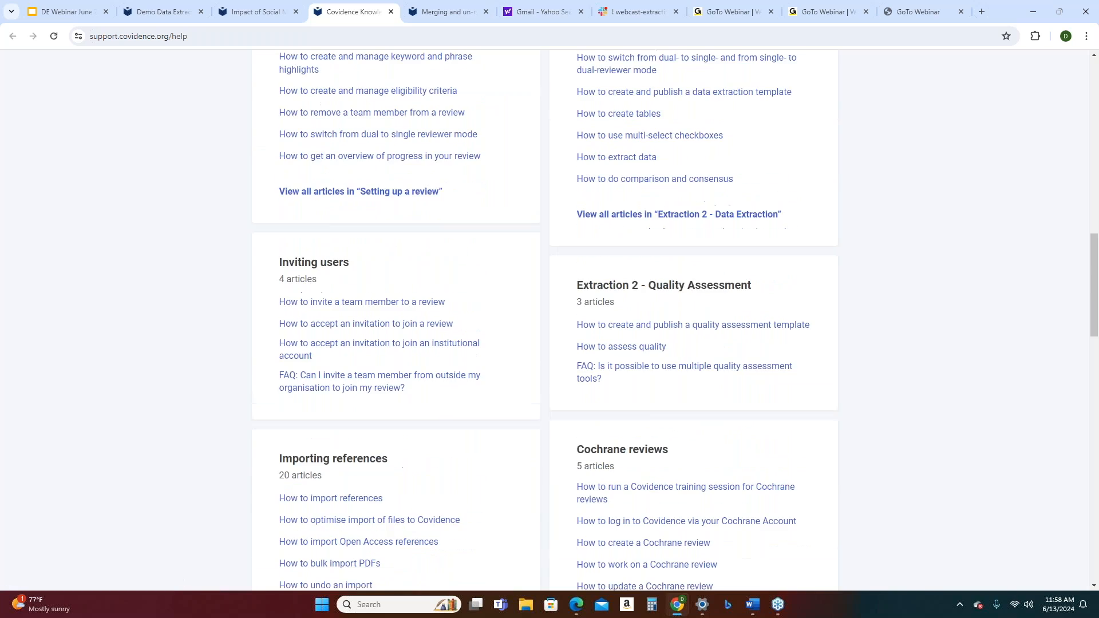
pyautogui.scroll(-11, 466, 409)
pyautogui.scroll(12, 466, 409)
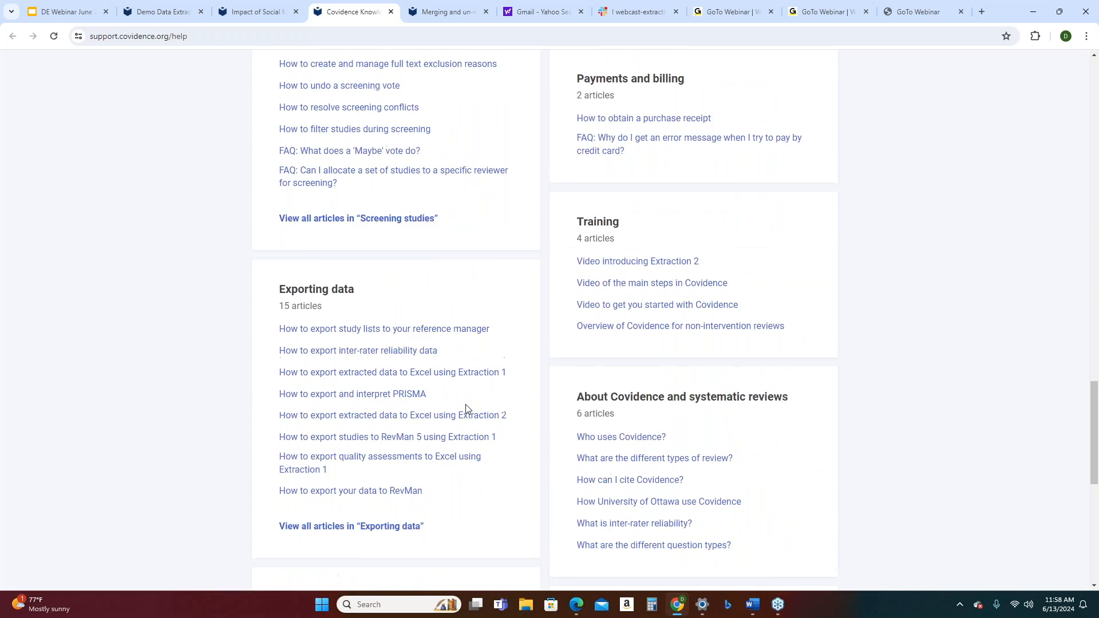
pyautogui.scroll(17, 466, 407)
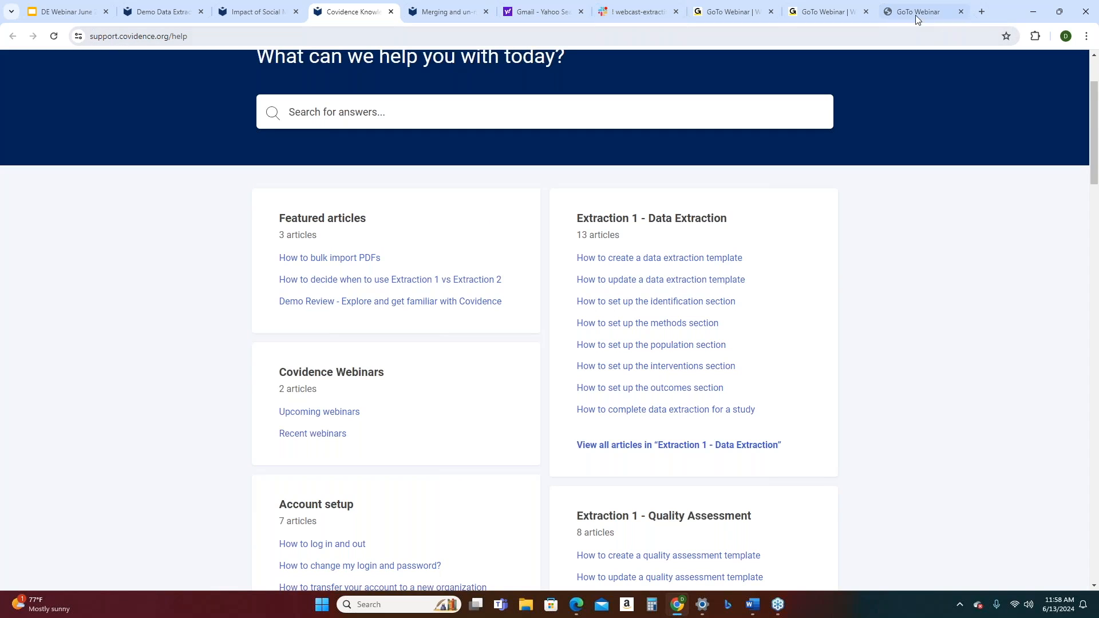
# - Close the last GoTo Webinar page and switch to the Google Slides presentation, showing the "Try Extraction for yourself!" slide
pyautogui.click(960, 12)
pyautogui.click(66, 12)
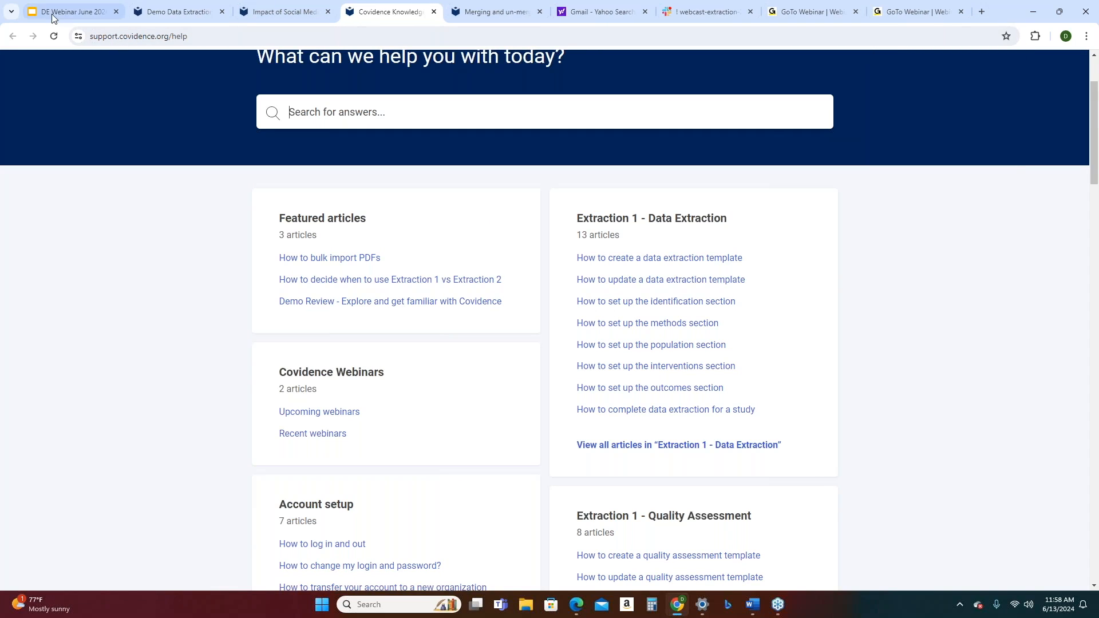
pyautogui.click(361, 311)
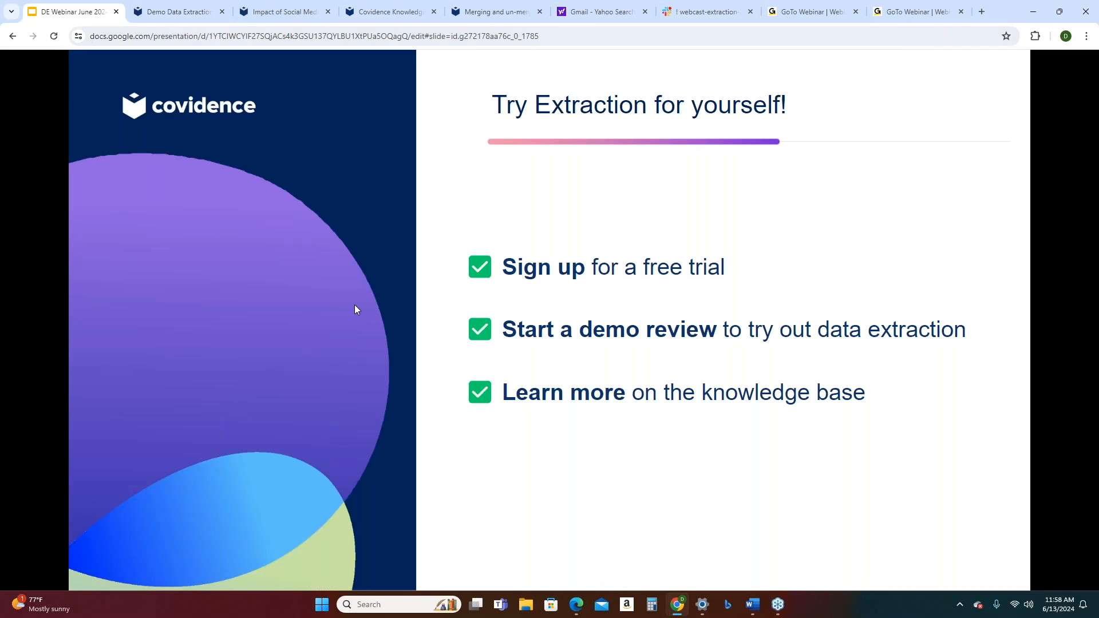